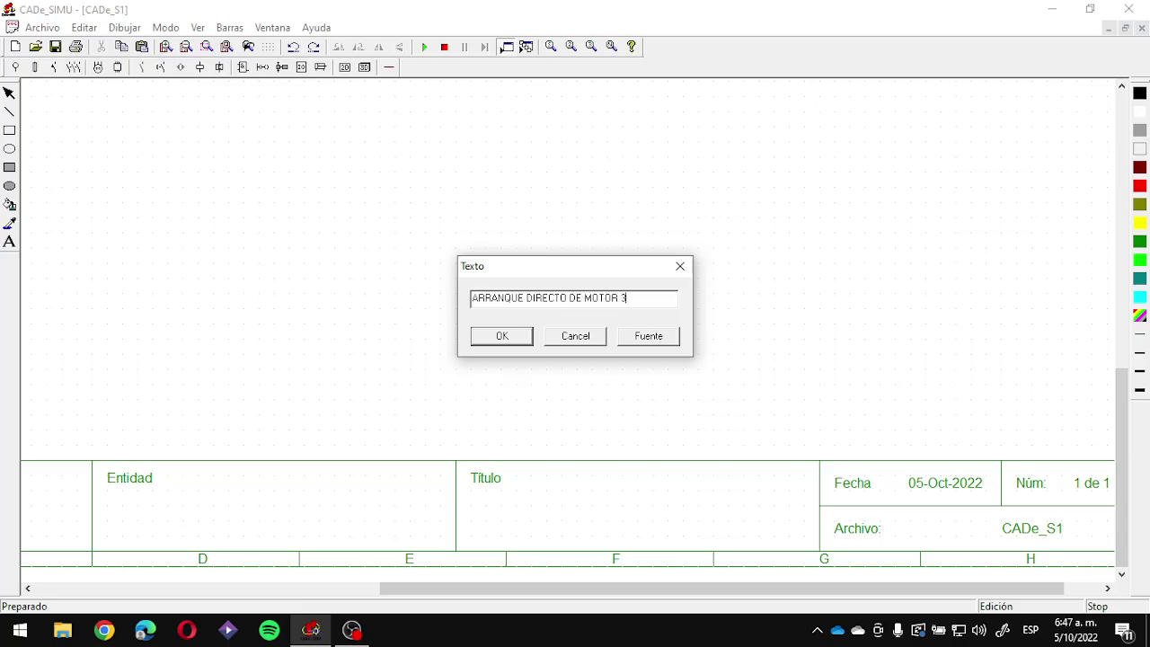
Step: Fill the title block's Título area with the text "ARRANQUE DIRECTO DE MOTOR 3P" and a second line "POR PULSADOR SOSTENIDO"
key("Return")
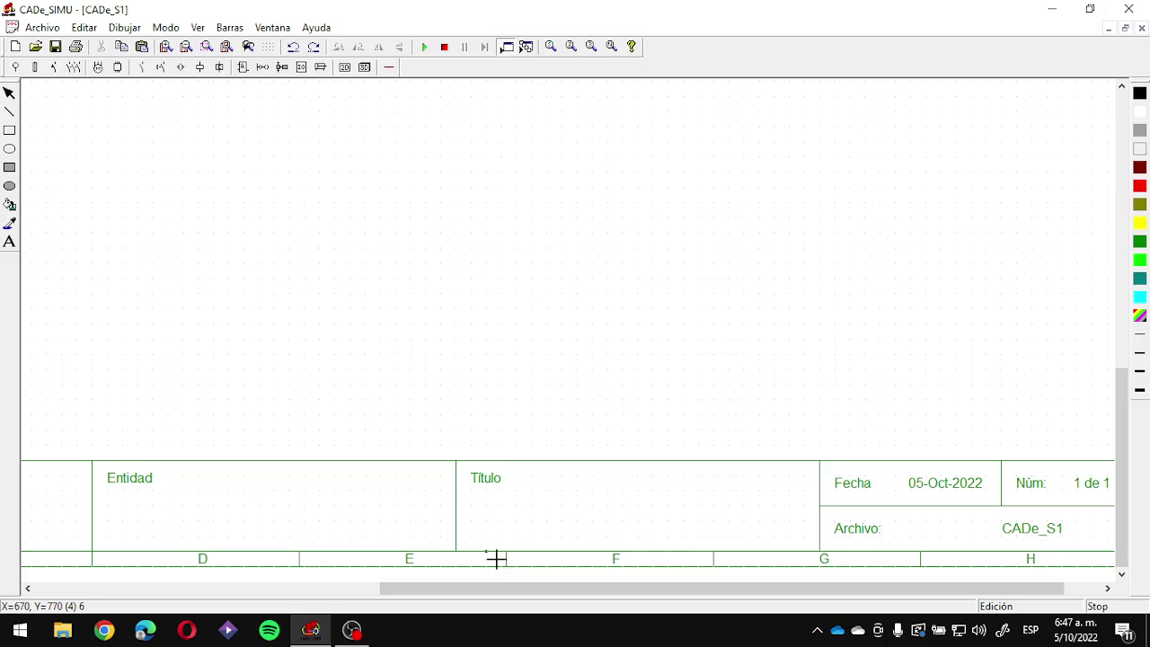
left_click(476, 490)
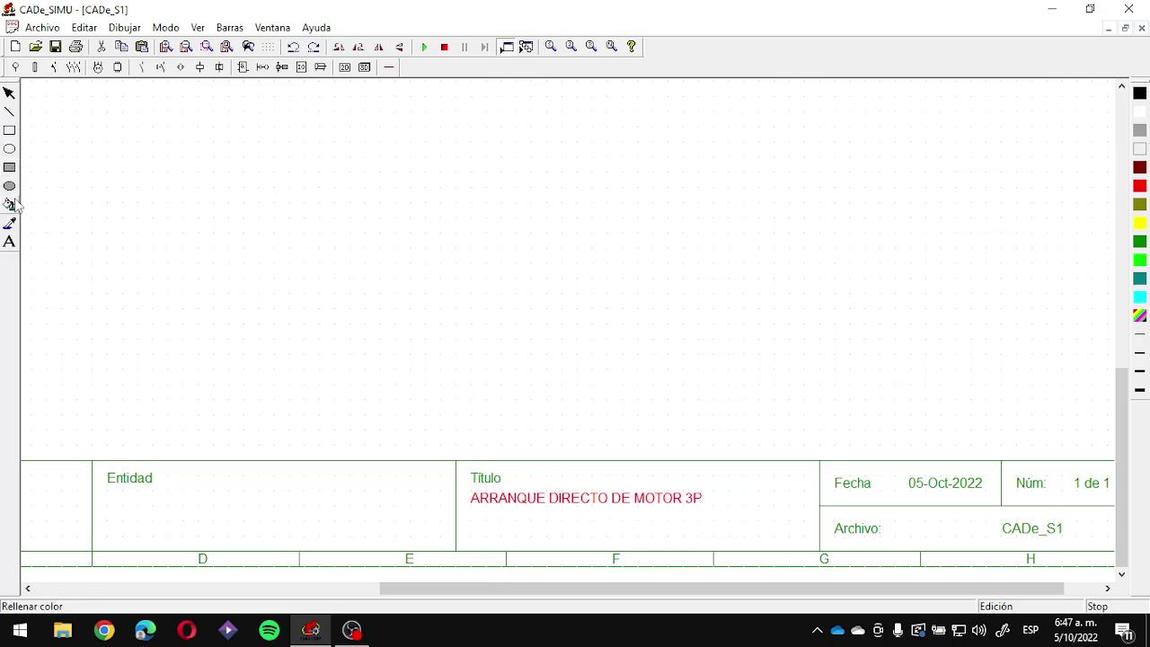
left_click(10, 243)
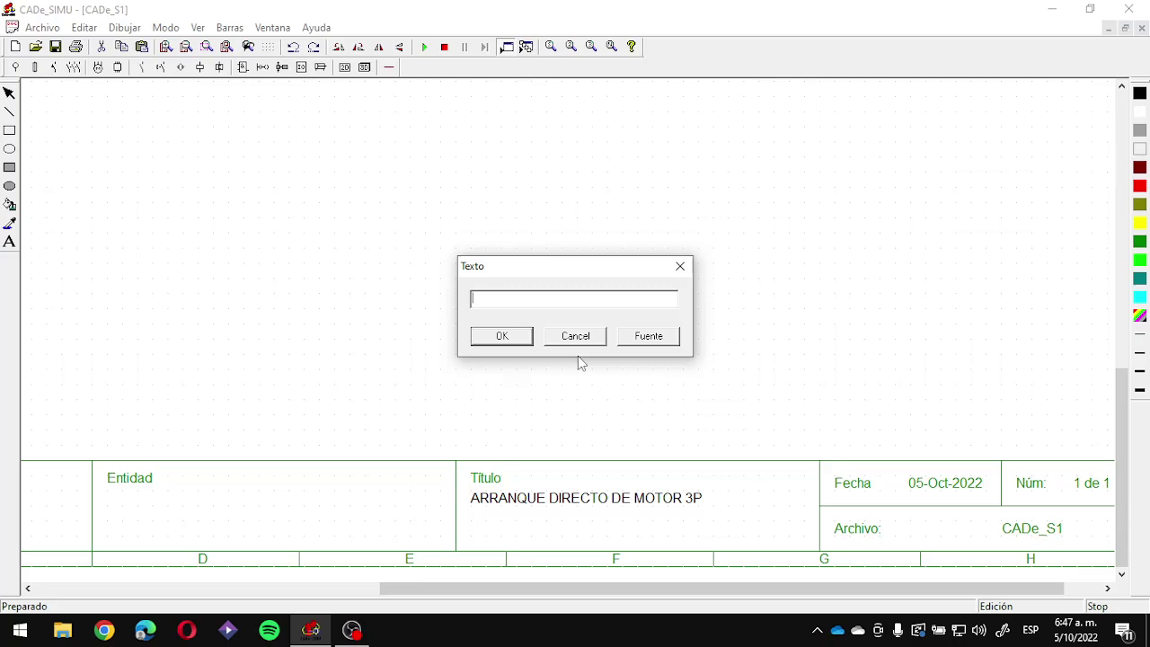
type("POR P")
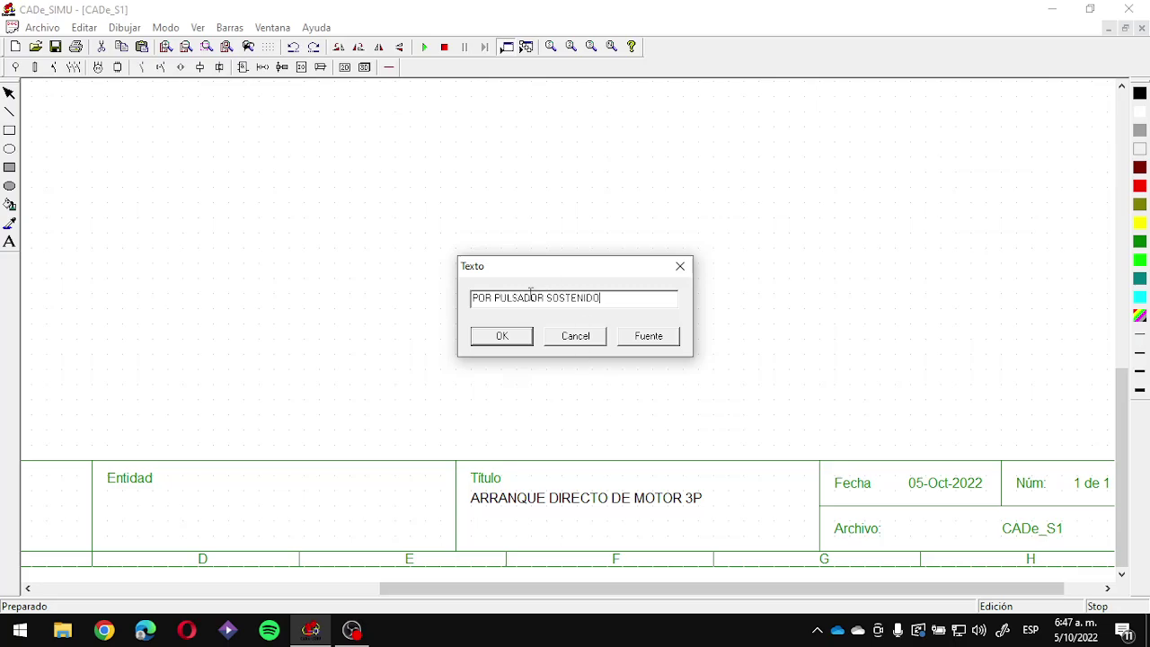
type("ULSADOR SOSTENIDO")
left_click(504, 336)
left_click(480, 519)
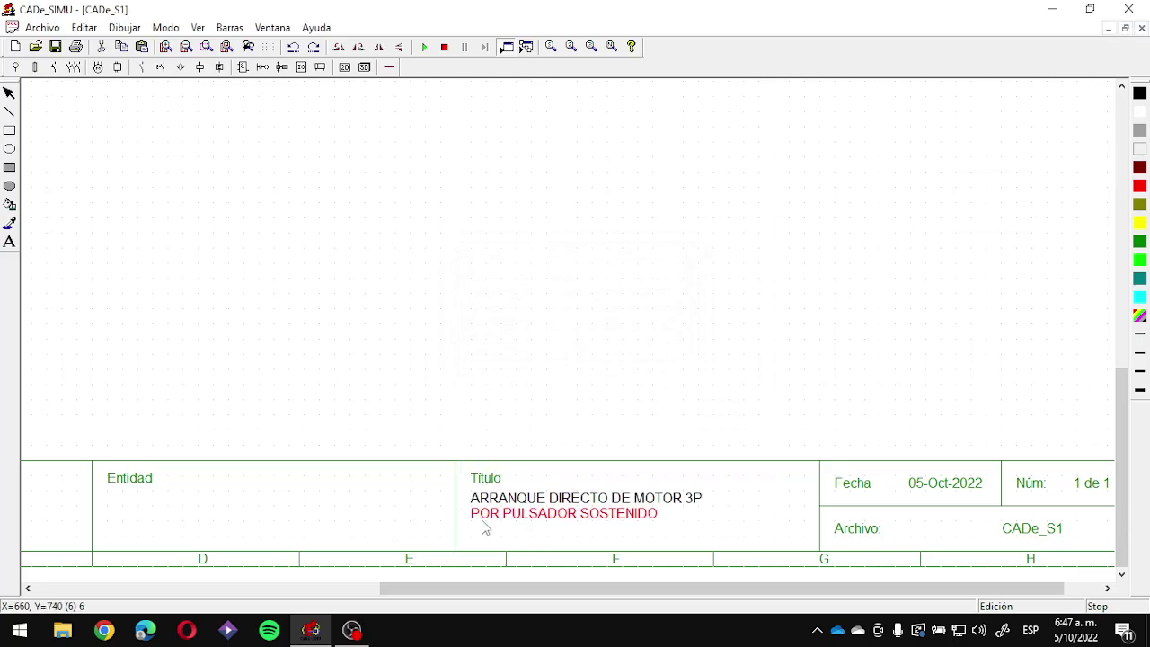
left_click(778, 454)
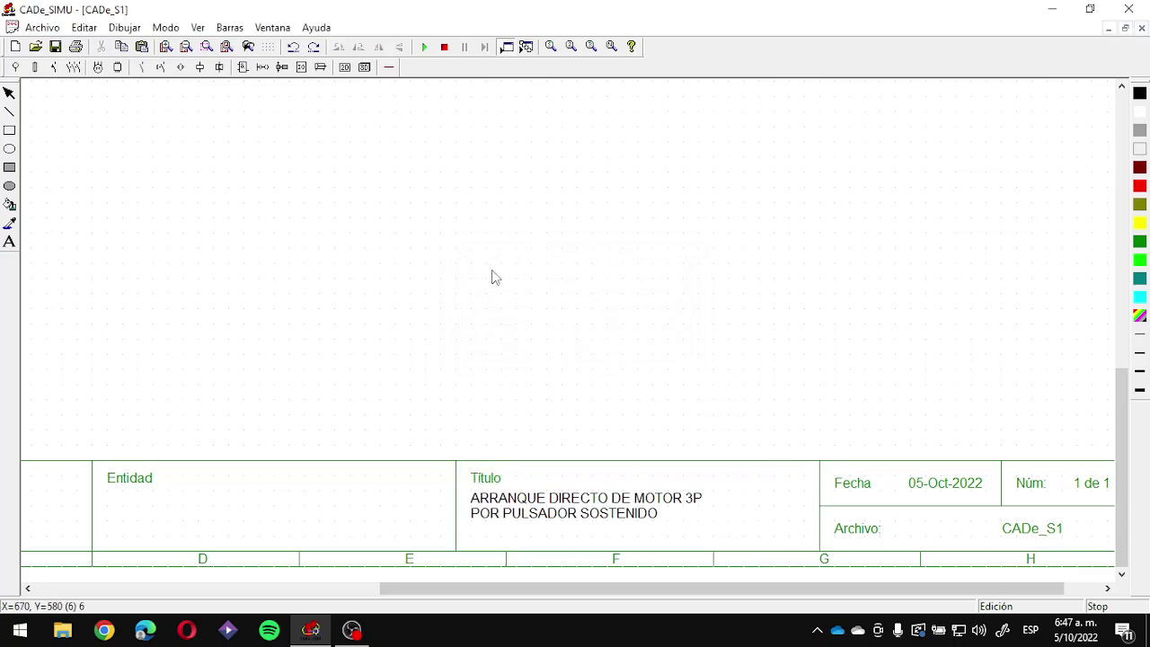
Step: Place a five-terminal power supply with L1, L2, L3, N and PE near the upper-left corner of the sheet
scroll(492, 277, "down", 3)
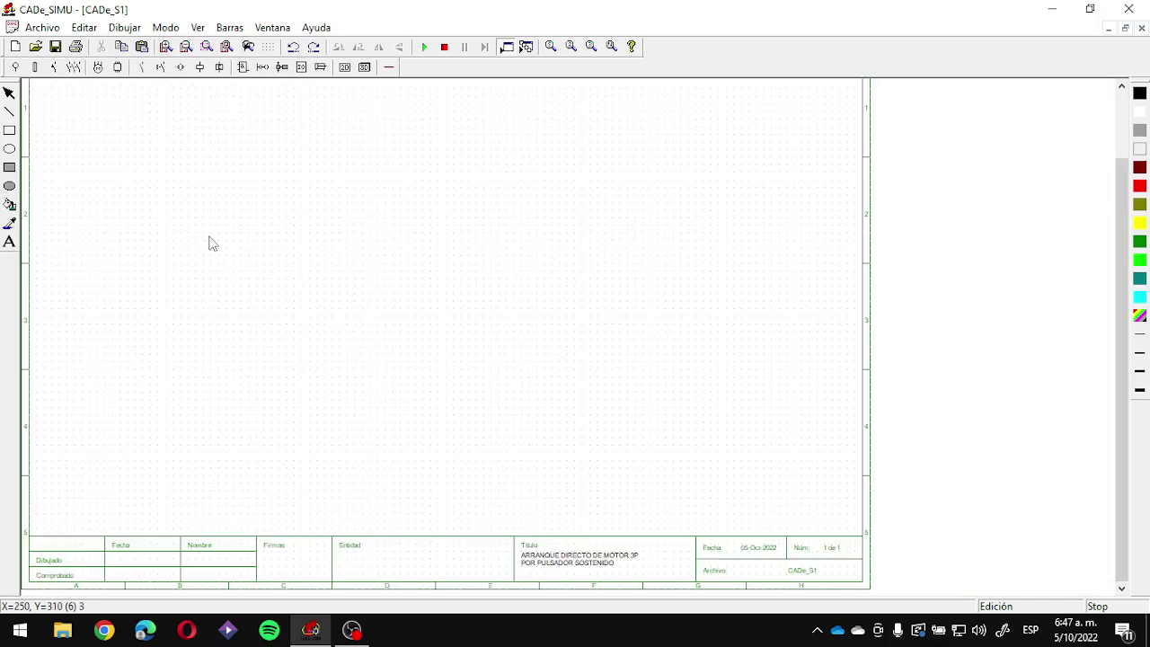
scroll(212, 242, "up", 3)
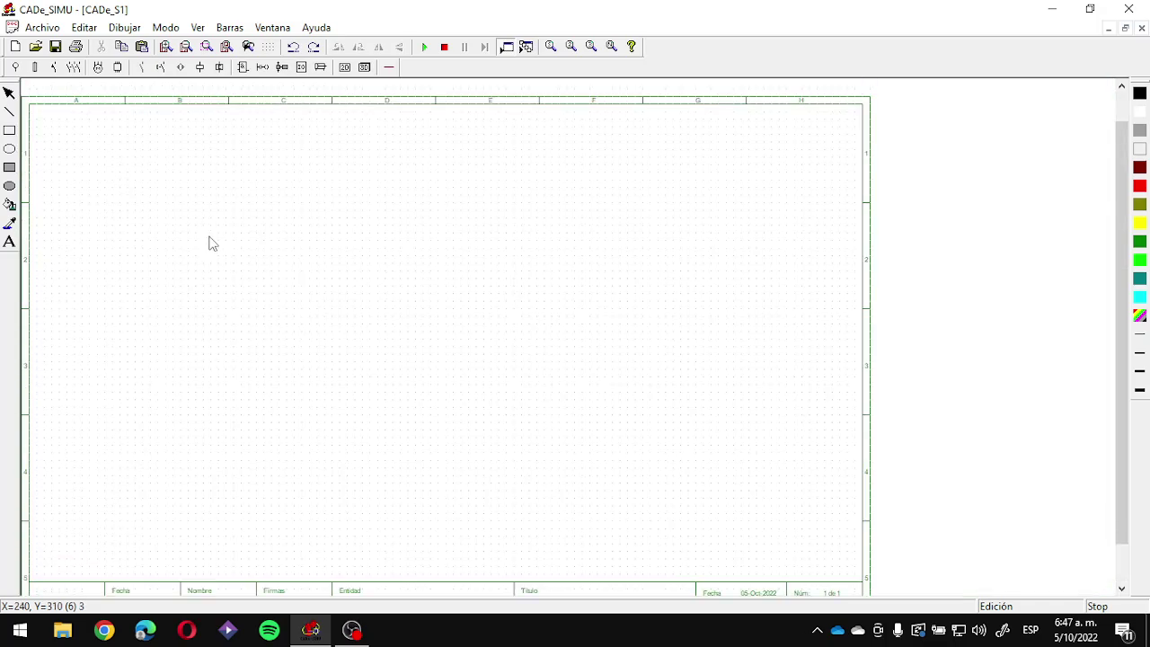
scroll(213, 243, "down", 1)
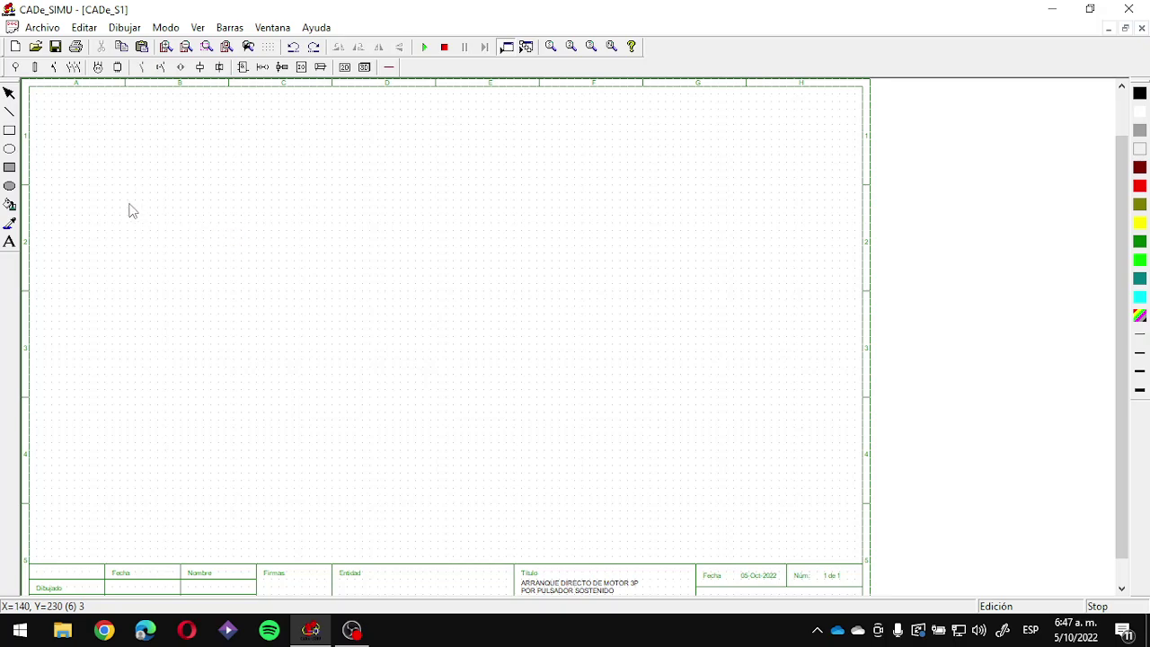
scroll(128, 210, "up", 2)
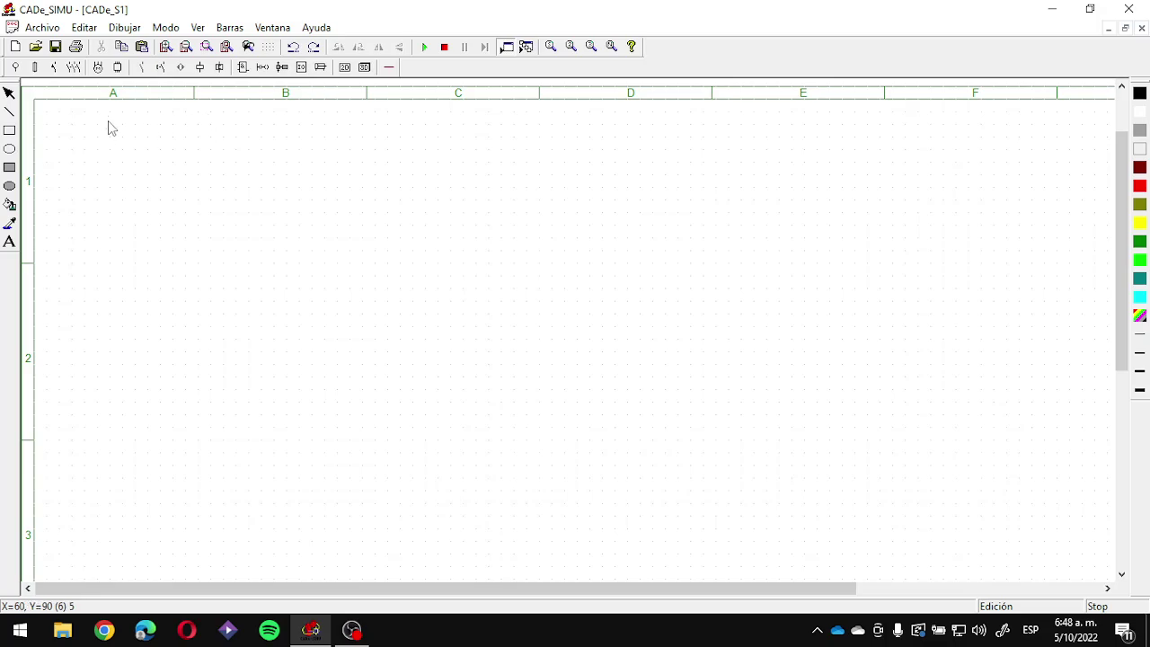
left_click(17, 67)
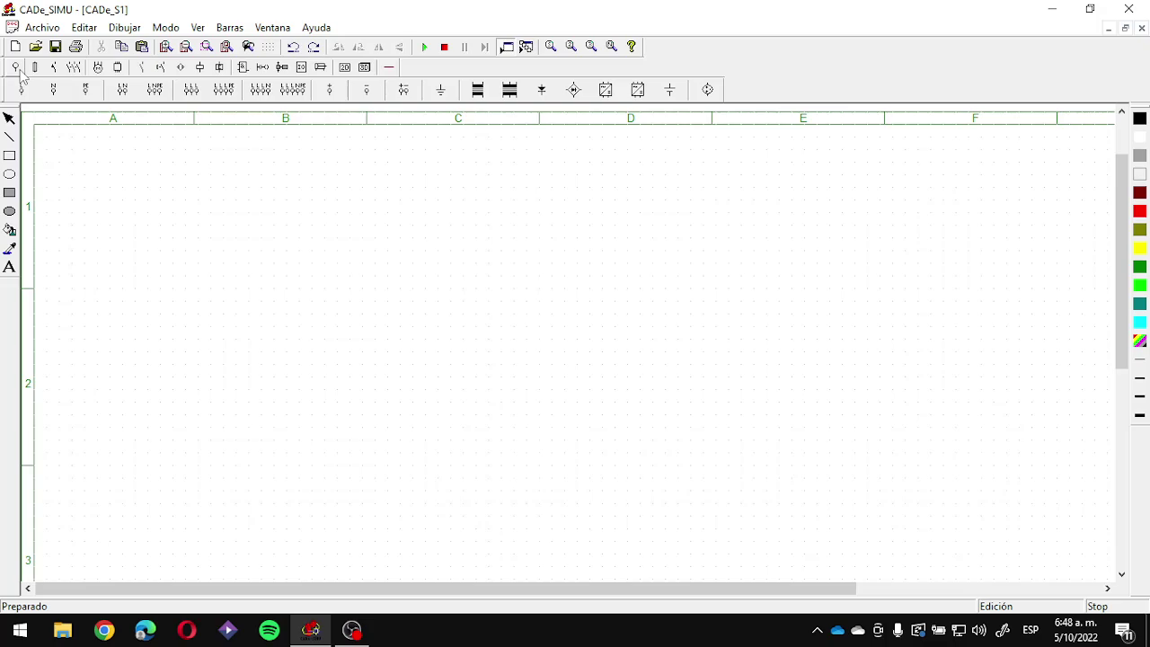
left_click(292, 90)
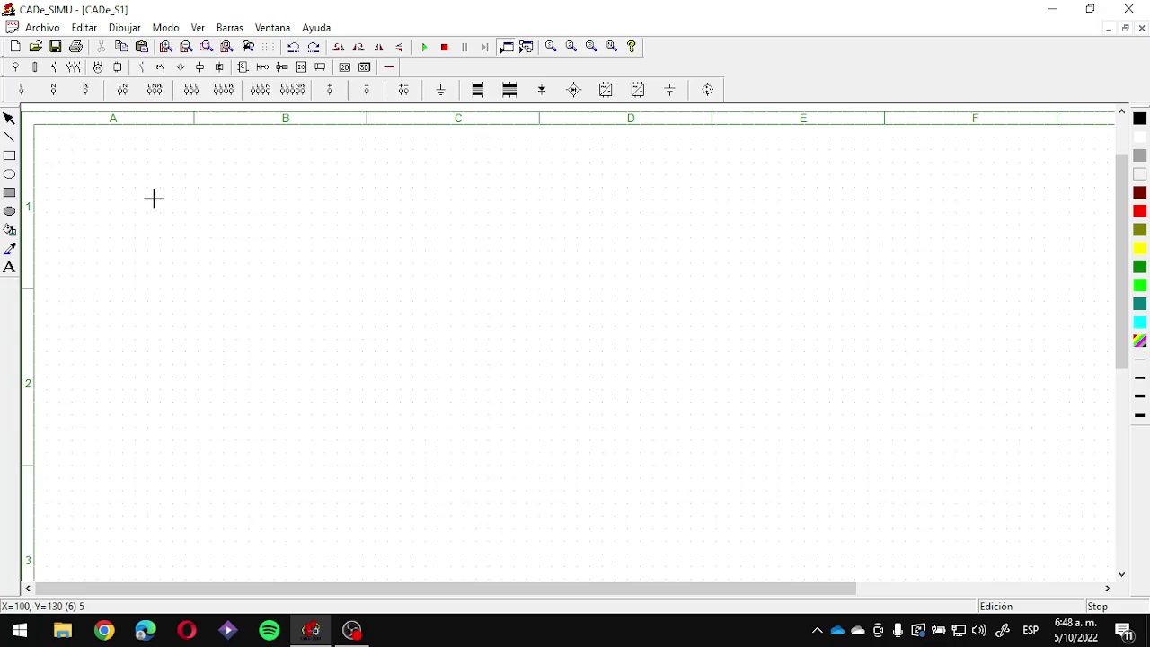
left_click(122, 179)
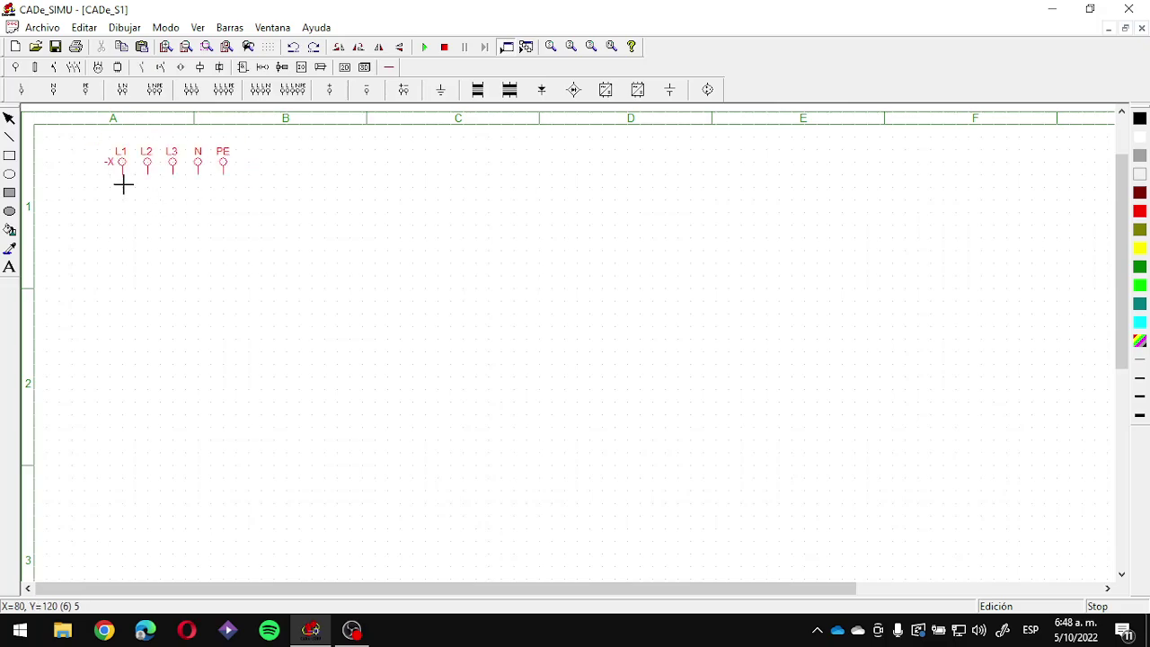
left_click(123, 184)
key("Escape")
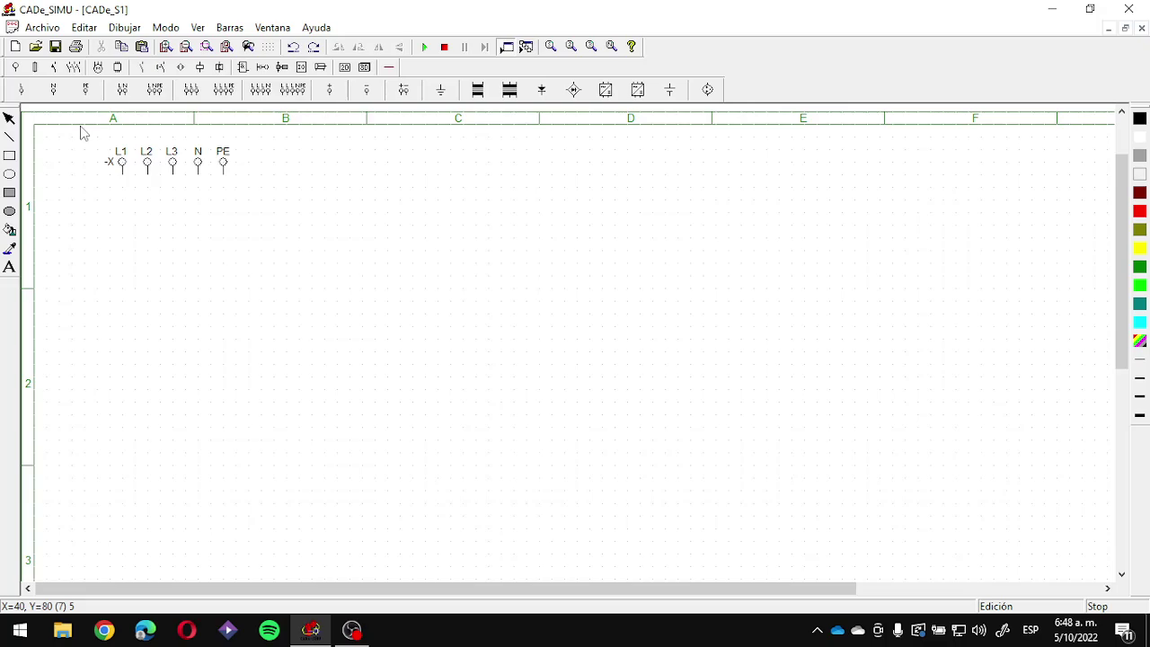
Step: Place a six-terminal three-phase AC motor with PE well below the supply terminals
left_click(98, 67)
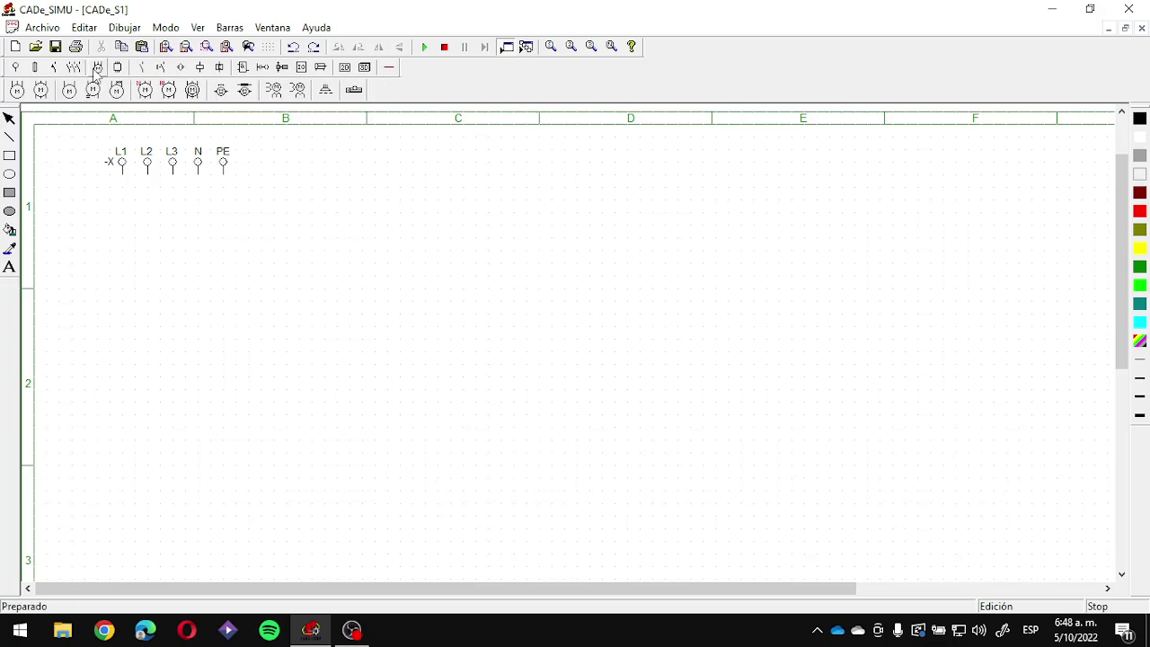
left_click(41, 91)
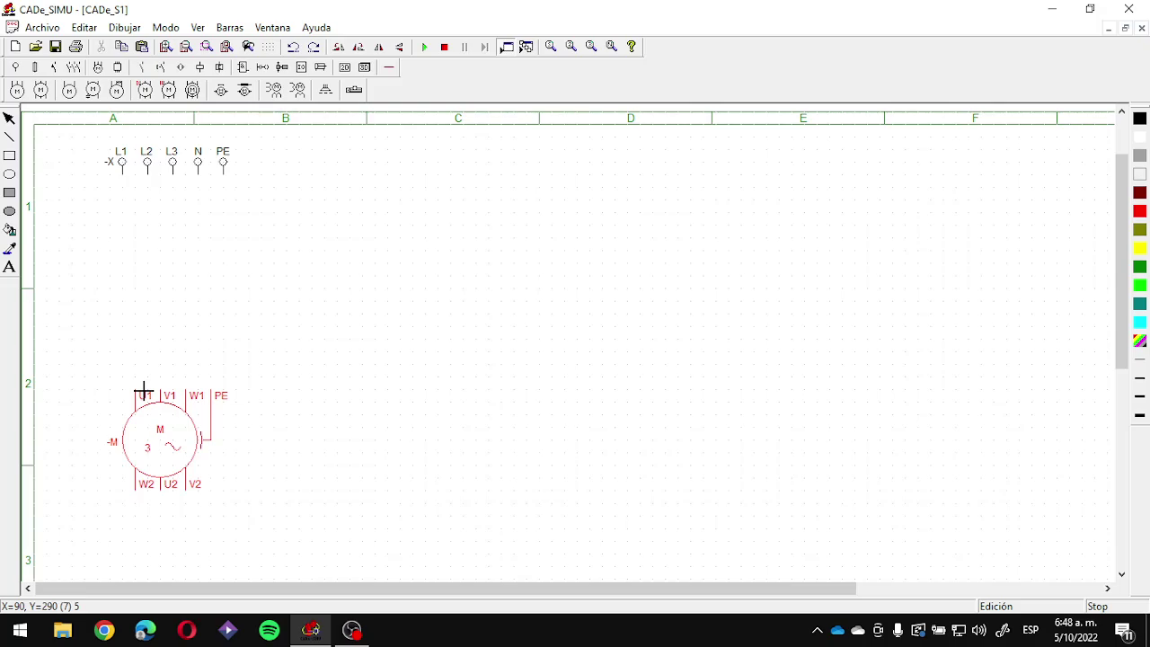
left_click(144, 388)
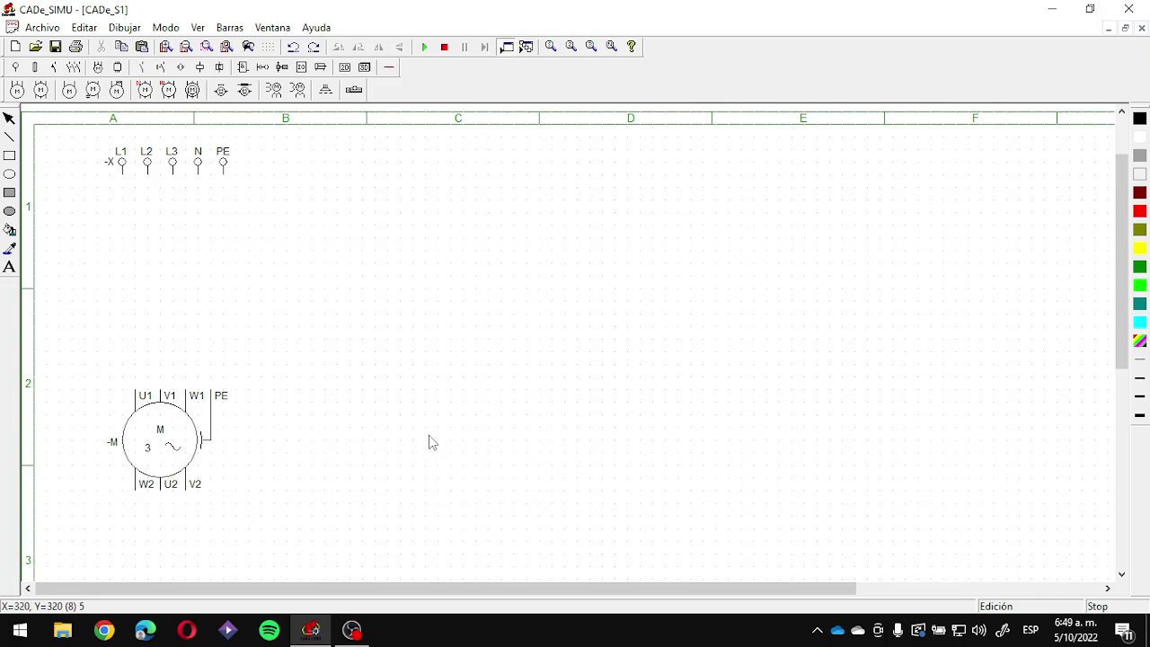
Step: Place a three-pole fuse switch directly below L1, L2 and L3, aligned with those terminals
left_click(33, 71)
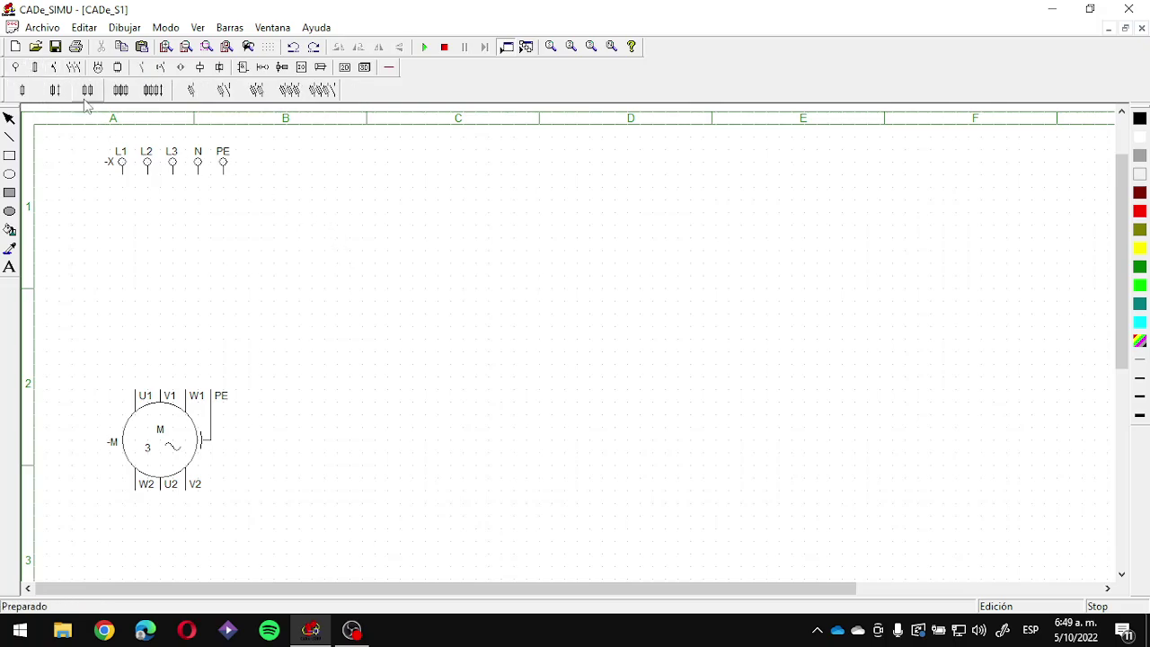
left_click(300, 94)
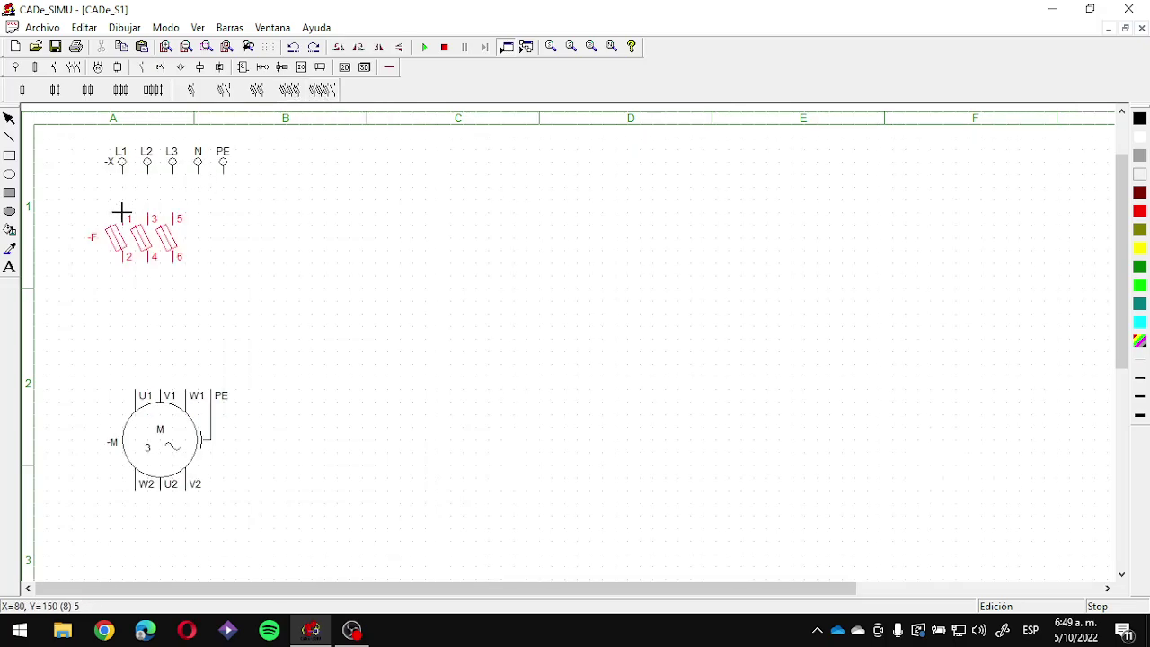
left_click(129, 217)
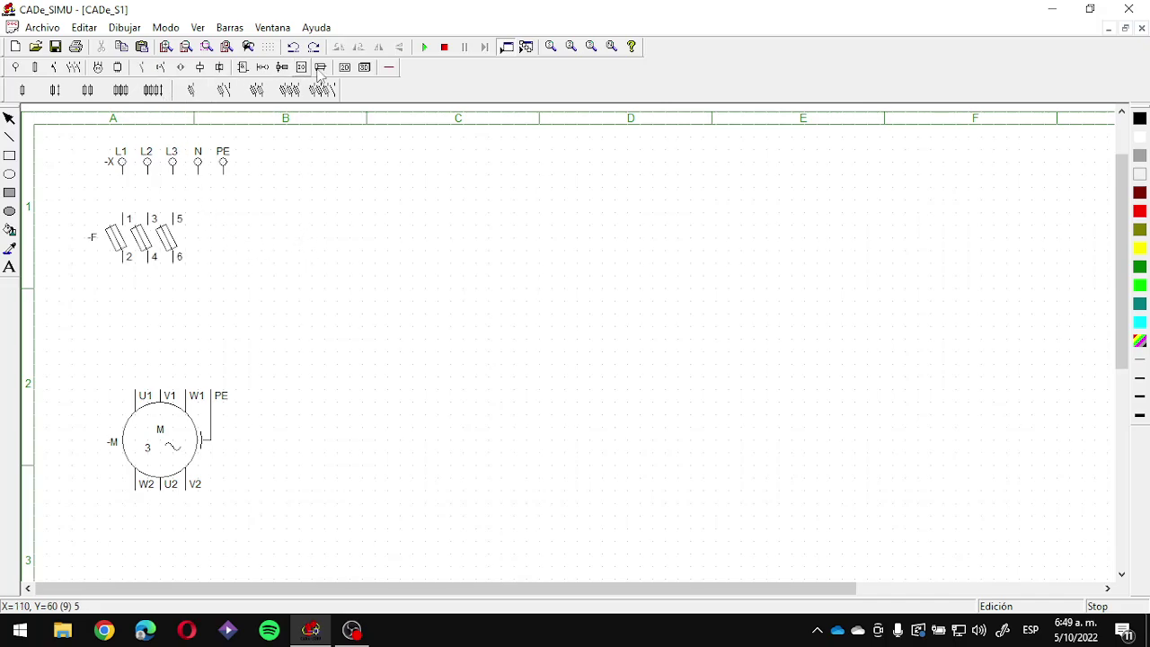
Step: Wire L1, L2 and L3 through the fuse switch and move the motor so U1, V1 and W1 meet the three conductors
left_click(389, 68)
left_click(293, 92)
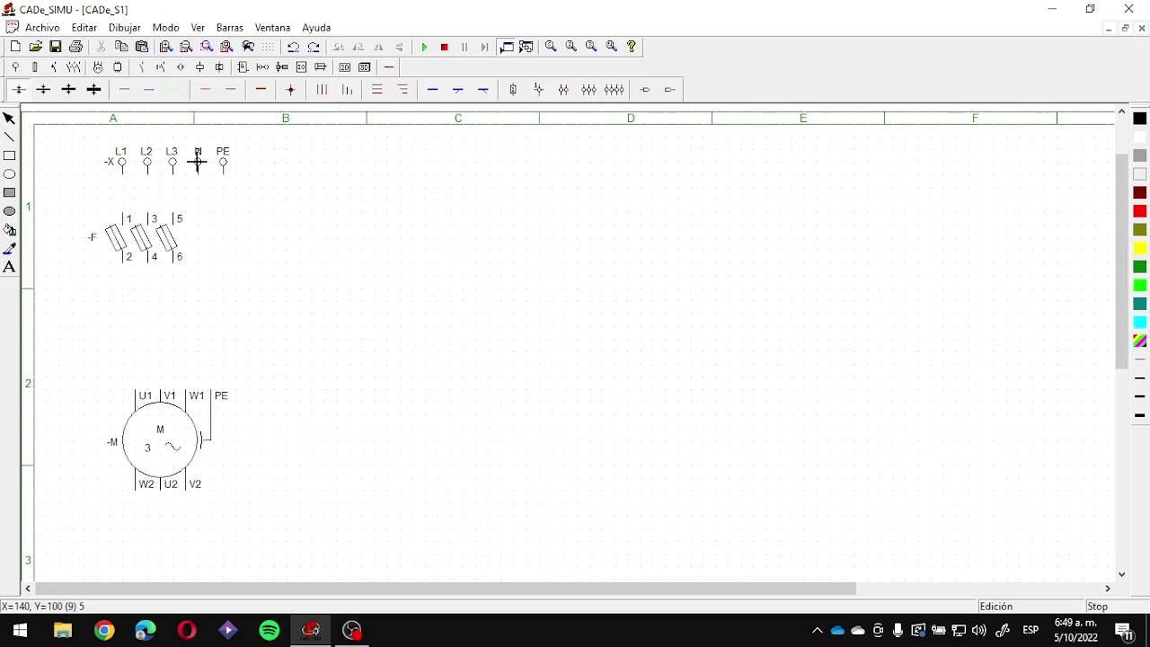
left_click(123, 215)
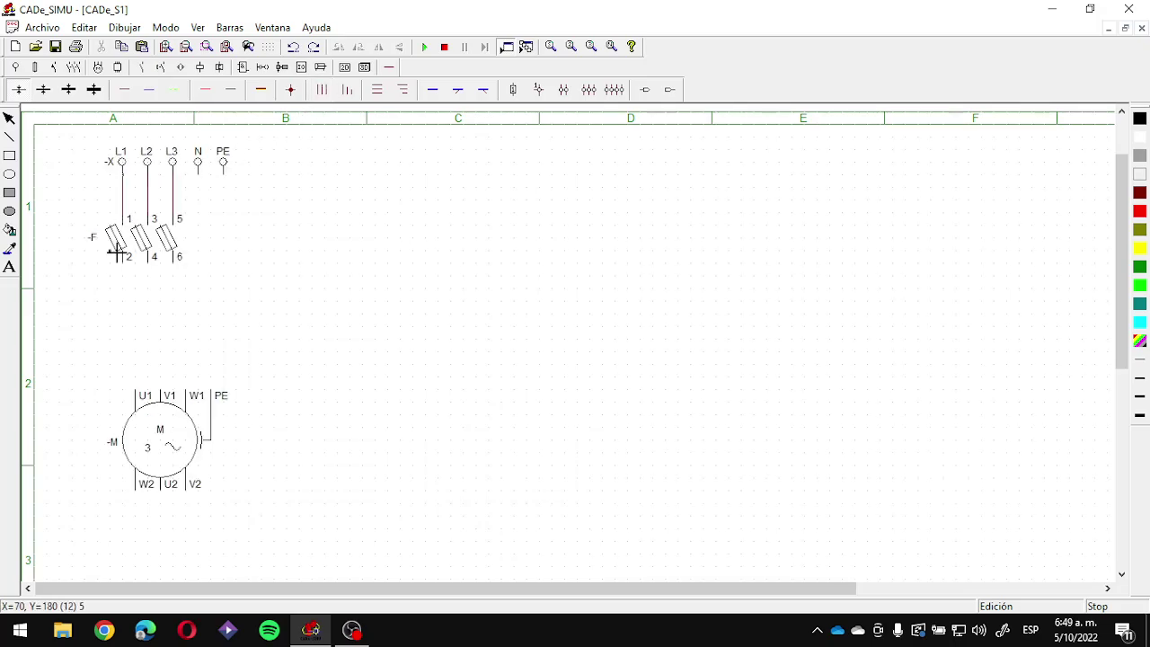
left_click_drag(124, 269, 131, 359)
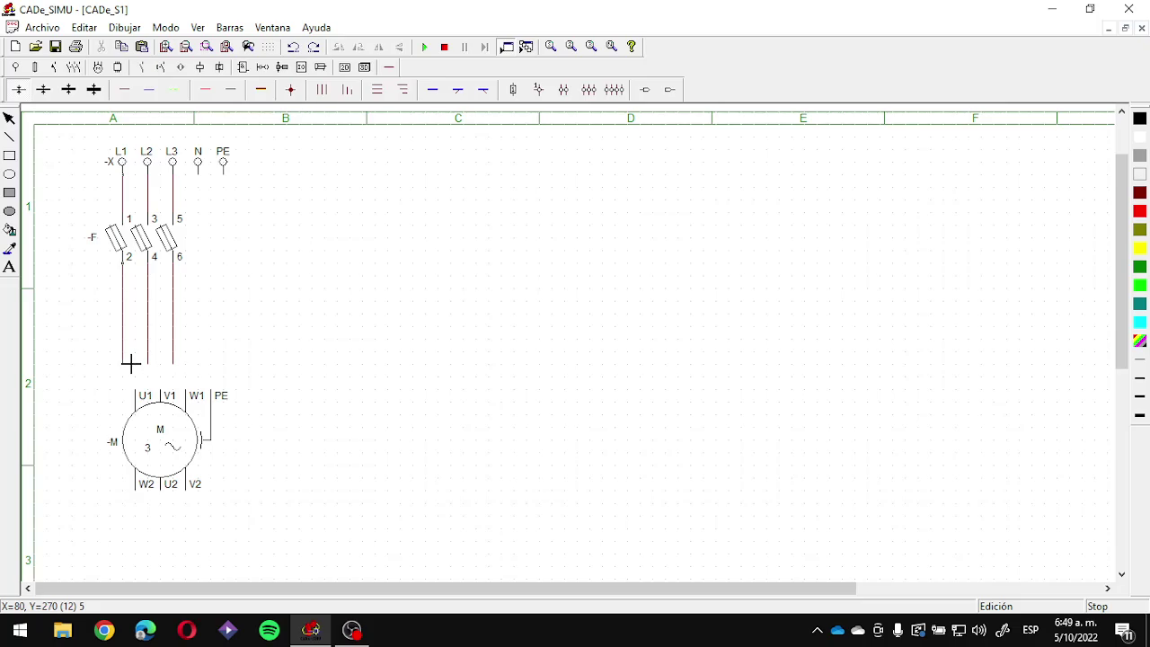
left_click(131, 363)
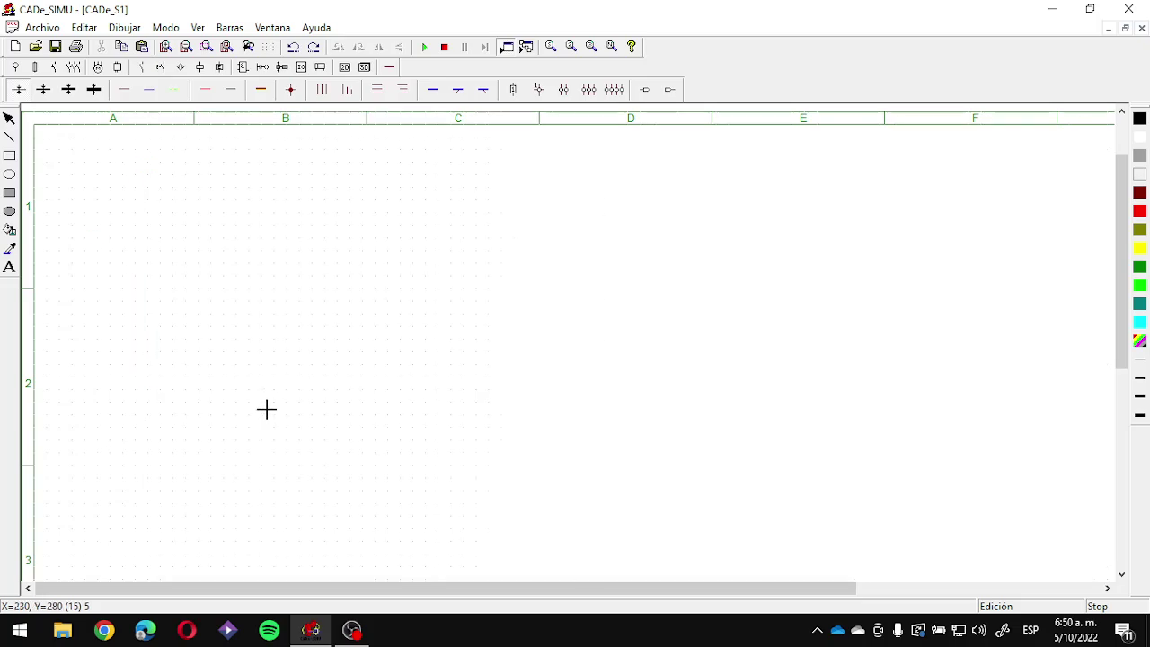
left_click(186, 460)
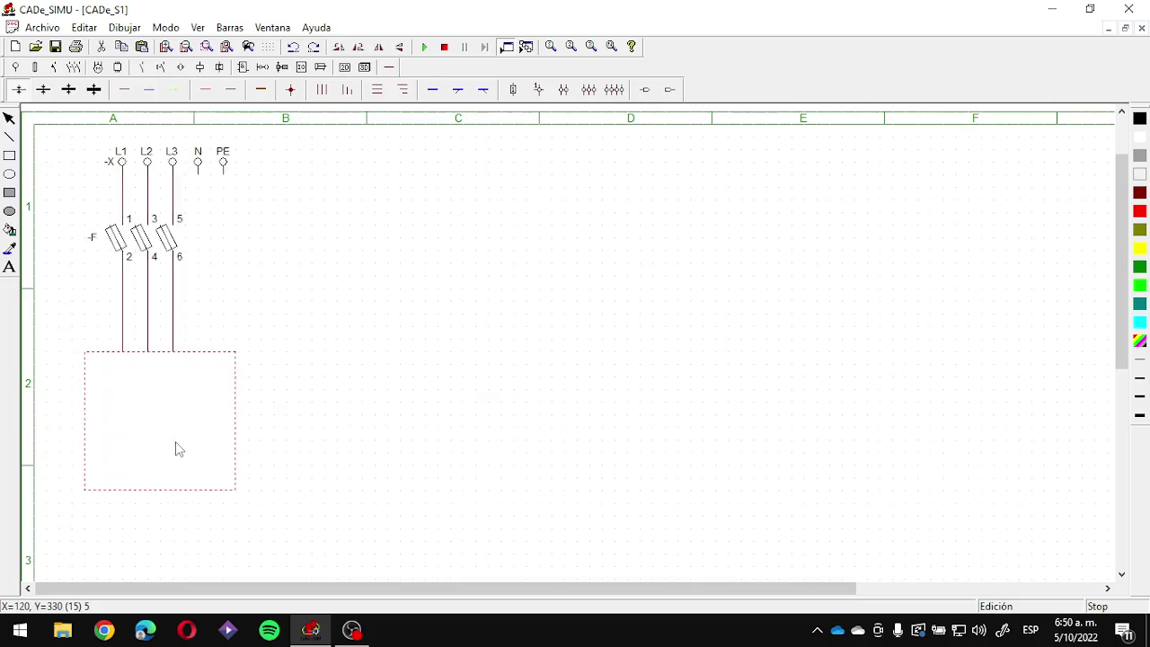
Step: Simulate the circuit with the motor's lower terminals unconnected, and stop the simulation
left_click(426, 50)
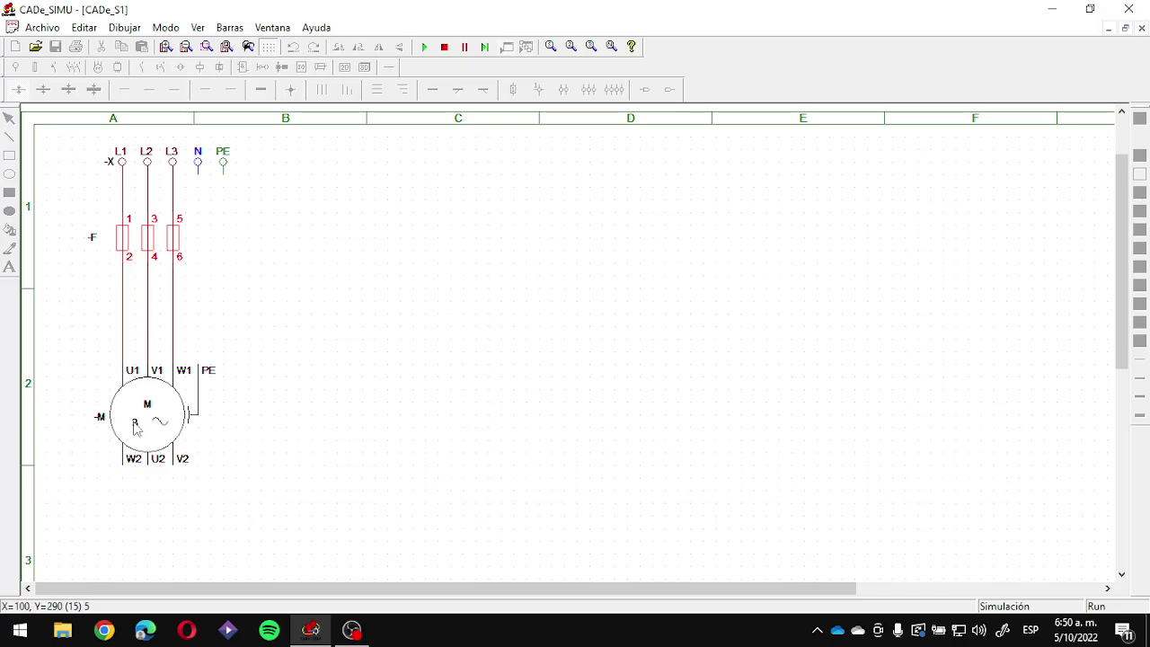
left_click(444, 47)
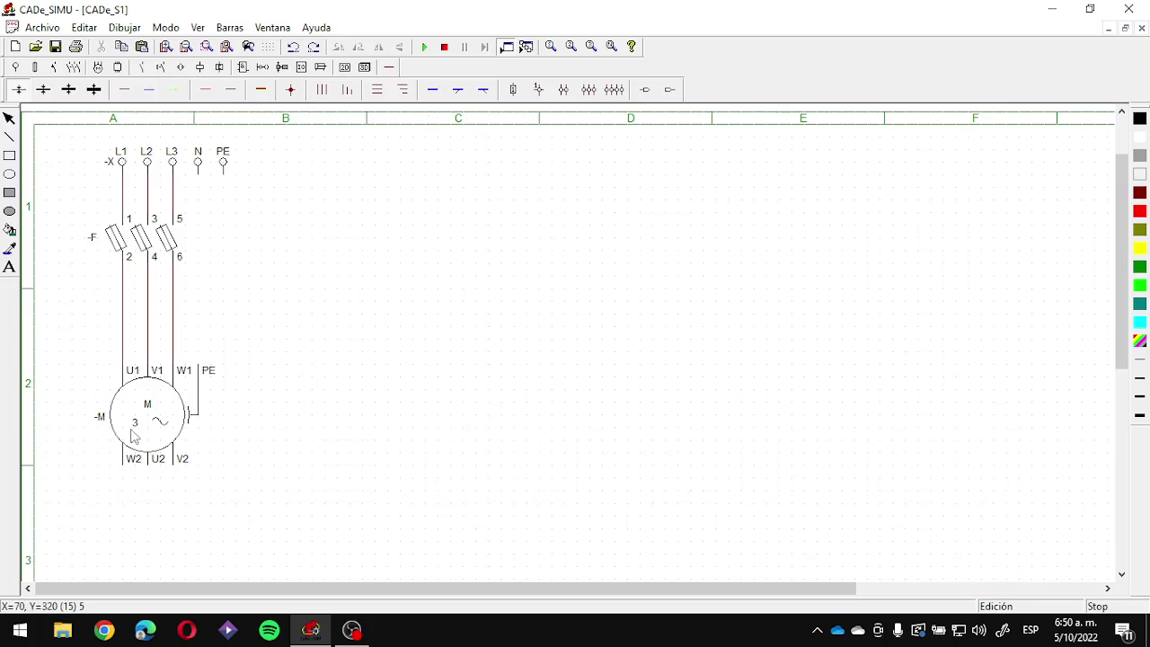
Step: Join the motor's W2, U2 and V2 terminals in a star connection with wires below the motor
left_click(125, 93)
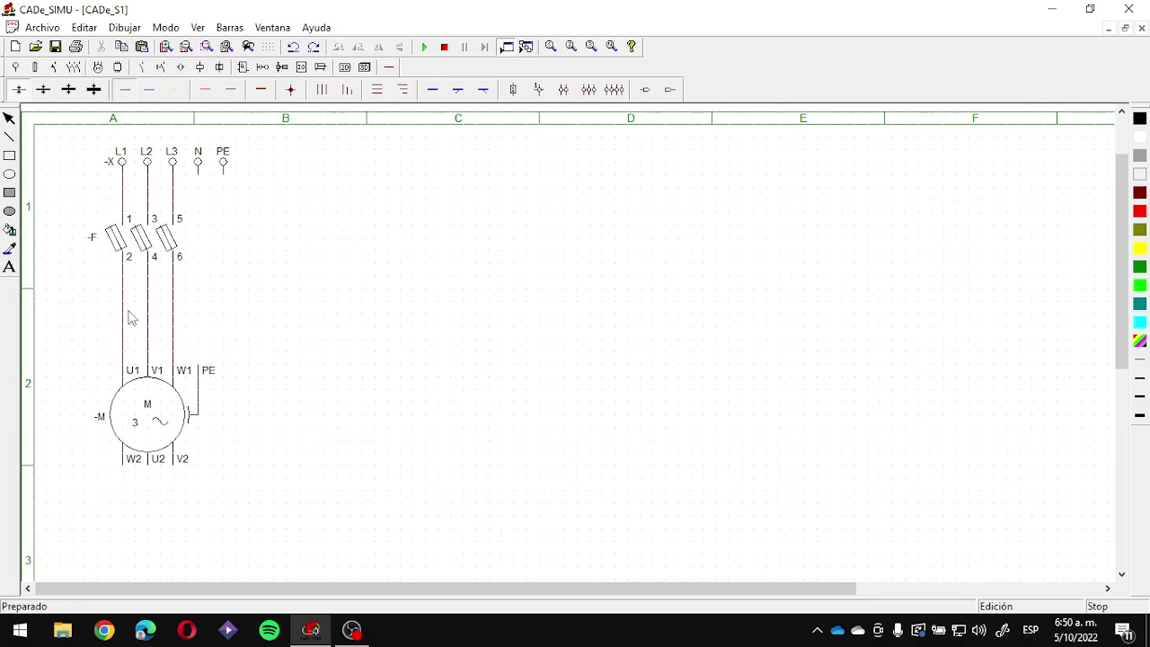
mouse_move(127, 471)
left_mouse_down()
mouse_move(129, 503)
mouse_move(182, 488)
mouse_move(174, 464)
left_mouse_up()
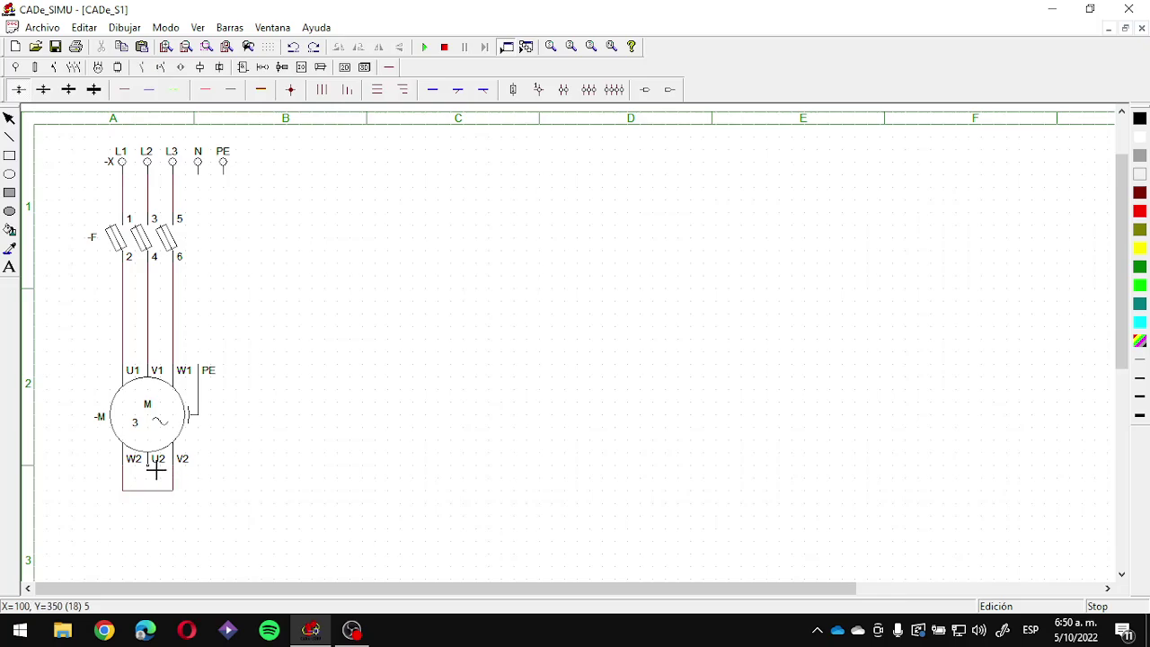
left_click_drag(157, 466, 153, 492)
Step: Simulate the star-connected motor circuit, close the fuse switch to test it, and stop the simulation
left_click(424, 46)
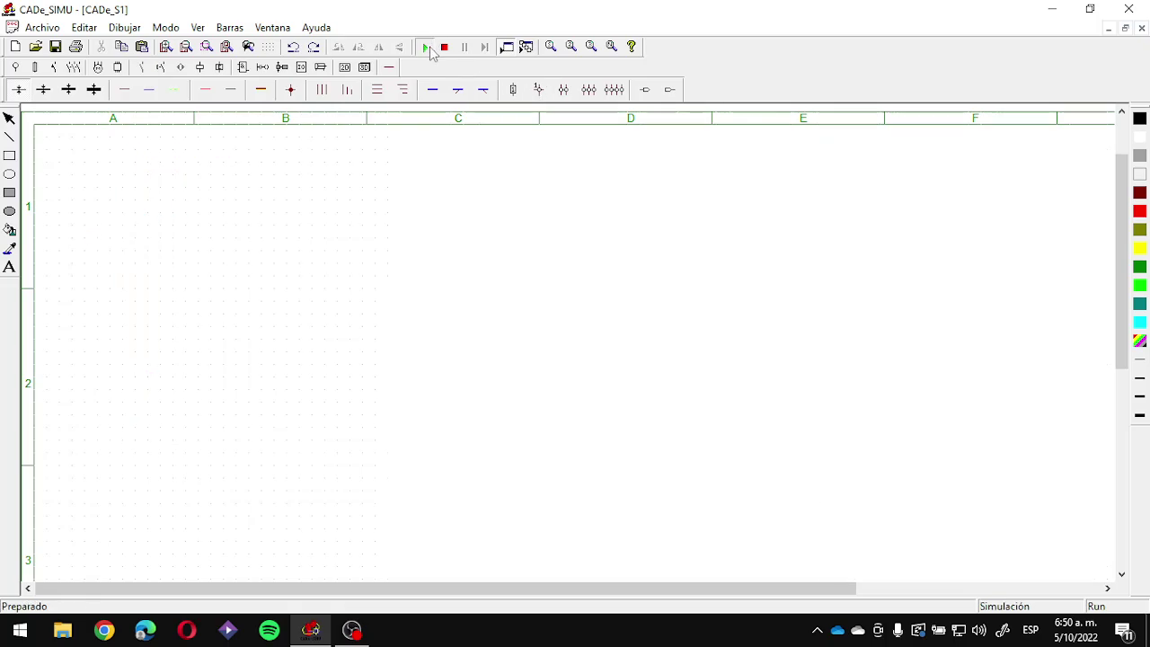
left_click(165, 232)
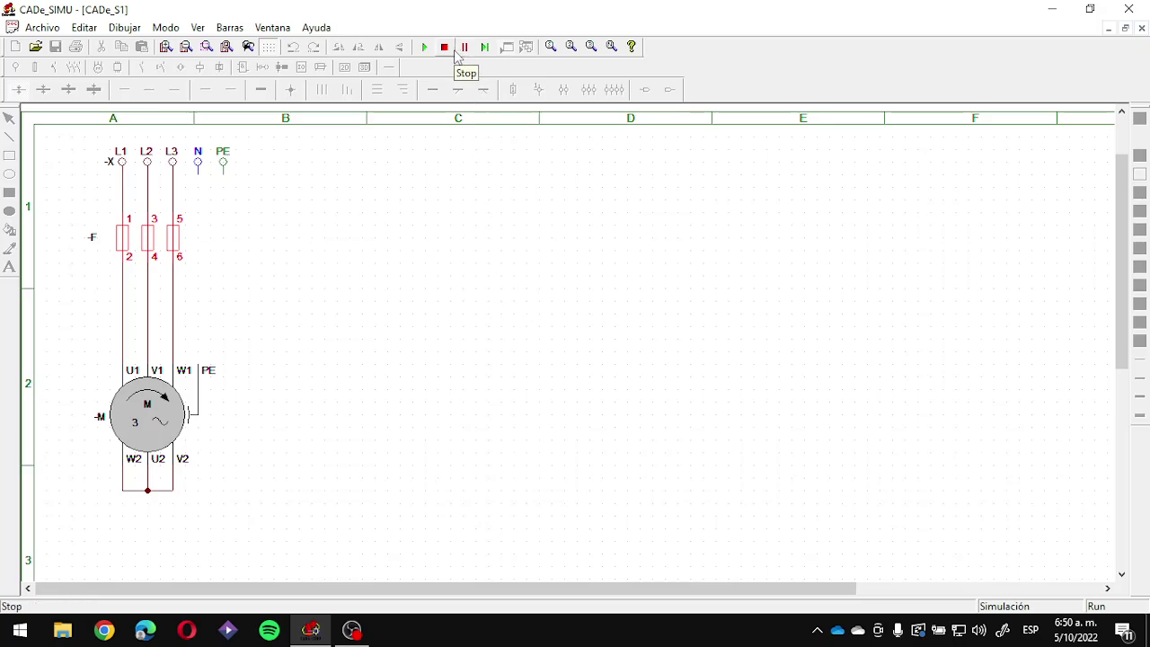
left_click(454, 52)
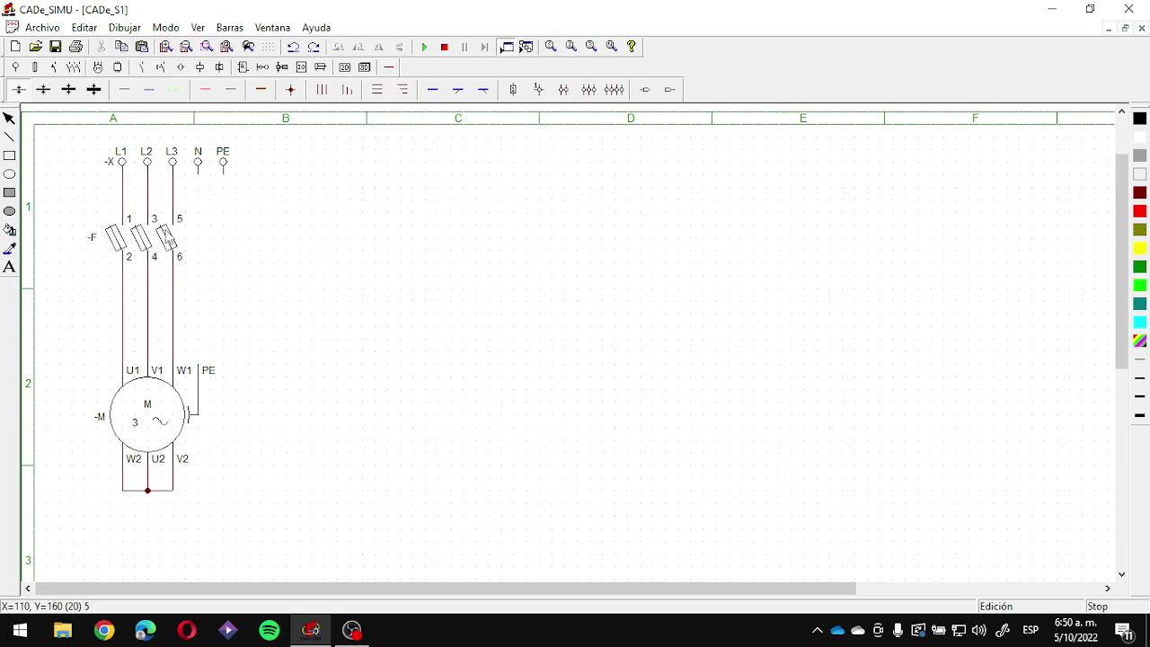
Step: Delete the three-pole fuse switch between the supply and the motor
left_click(164, 232)
key("Delete")
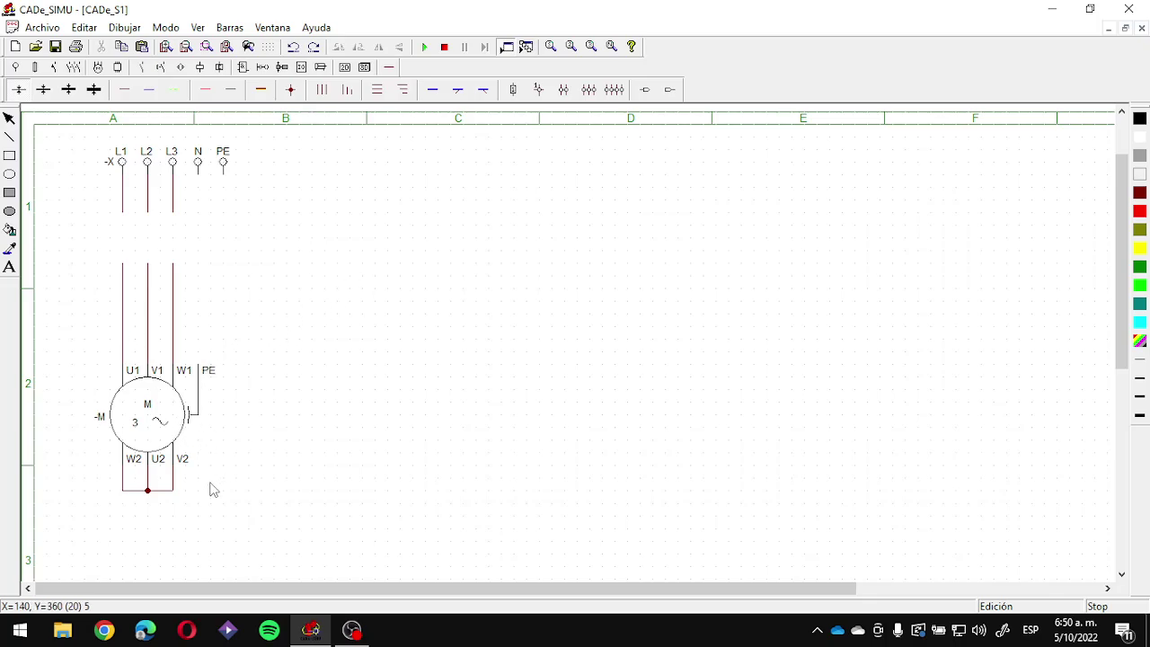
left_click(101, 47)
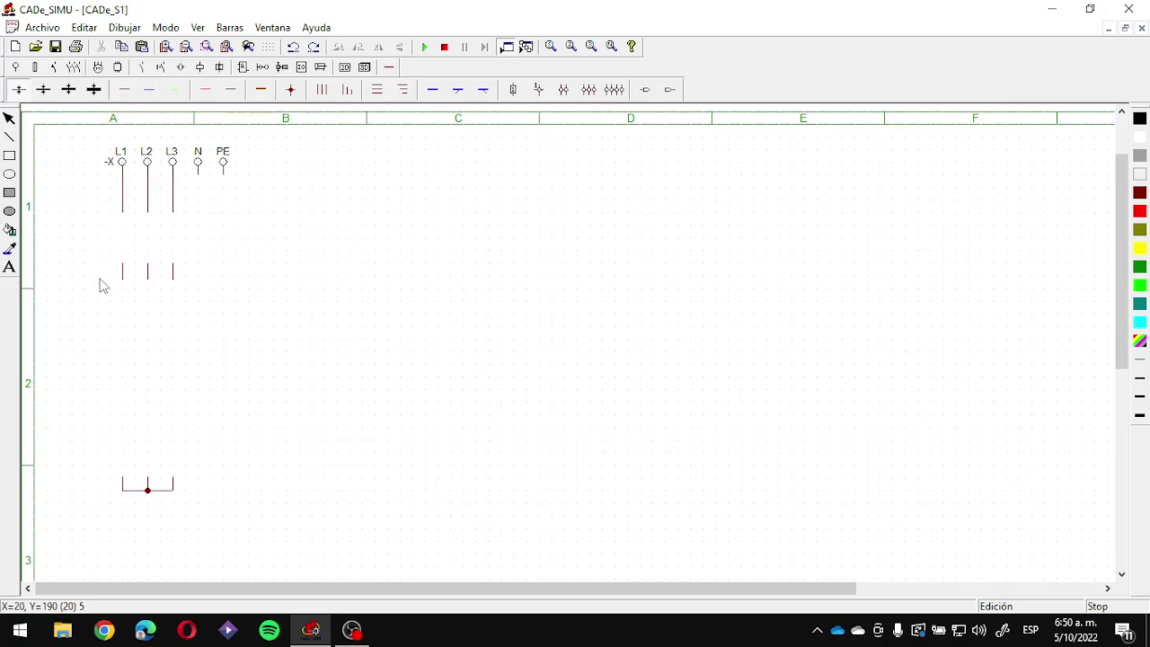
Step: Move the motor, its three feed wires and its star connection straight down, away from the supply
left_click_drag(73, 239, 294, 560)
left_click_drag(173, 450, 174, 554)
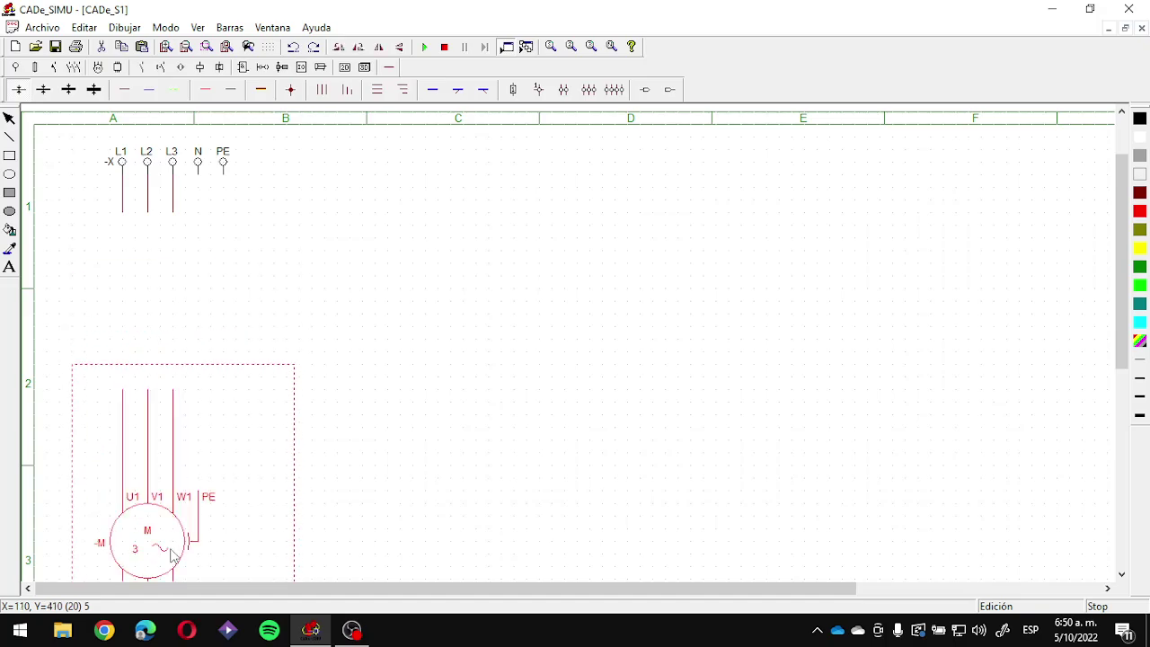
left_click(410, 500)
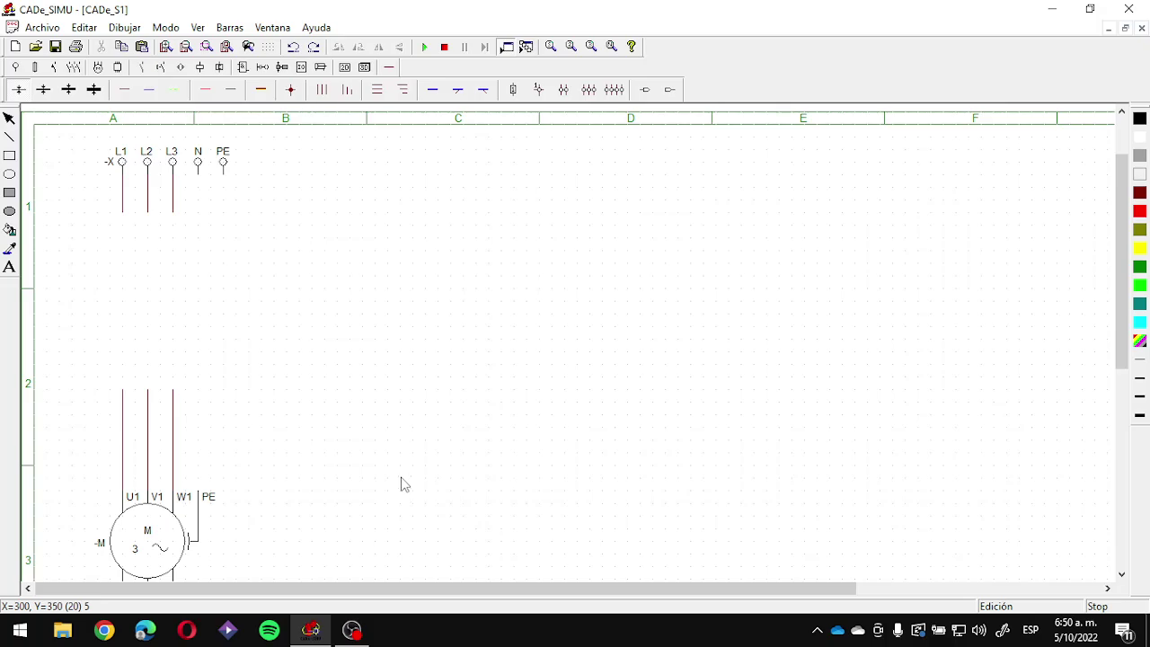
scroll(400, 484, "down", 1)
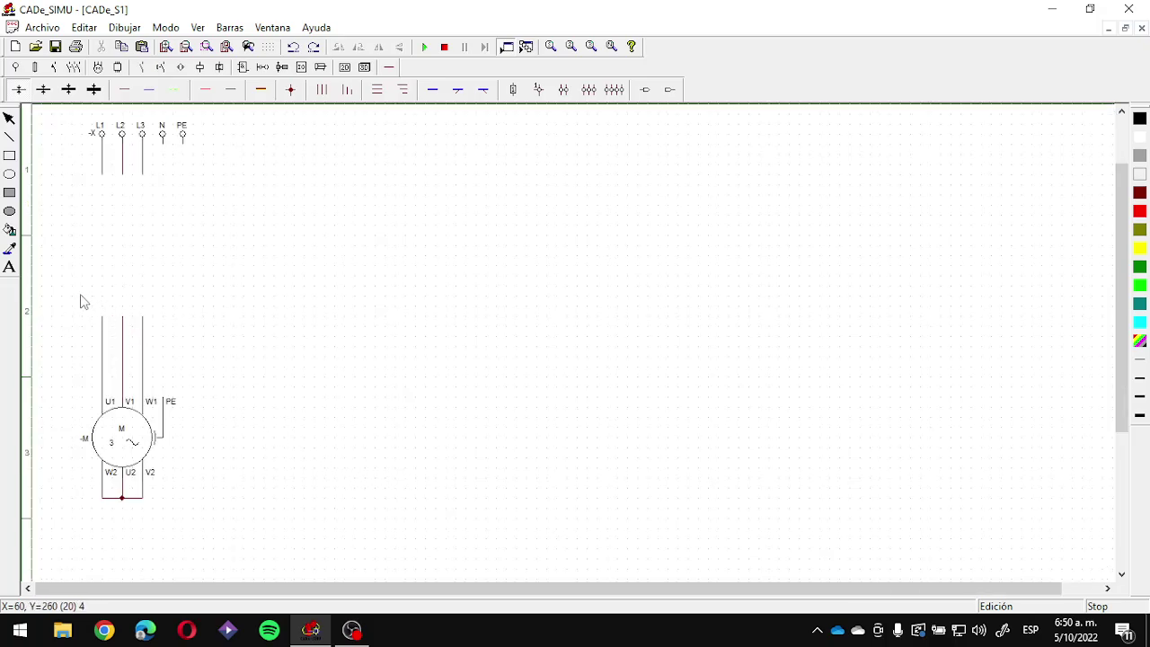
left_click_drag(80, 300, 219, 390)
key("Delete")
key("ctrl+z")
left_click_drag(82, 300, 198, 397)
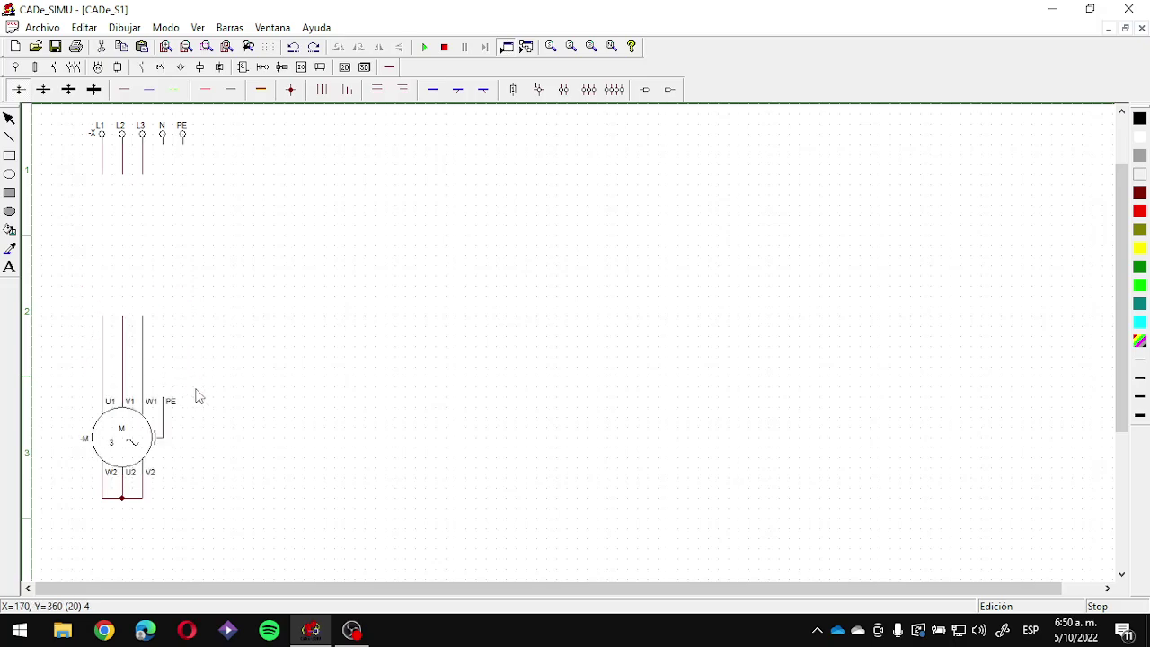
Step: Delete the three feed wires above the motor's U1, V1 and W1 terminals
left_click(142, 377)
key("Delete")
left_click(124, 373)
key("Delete")
left_click(102, 376)
key("Delete")
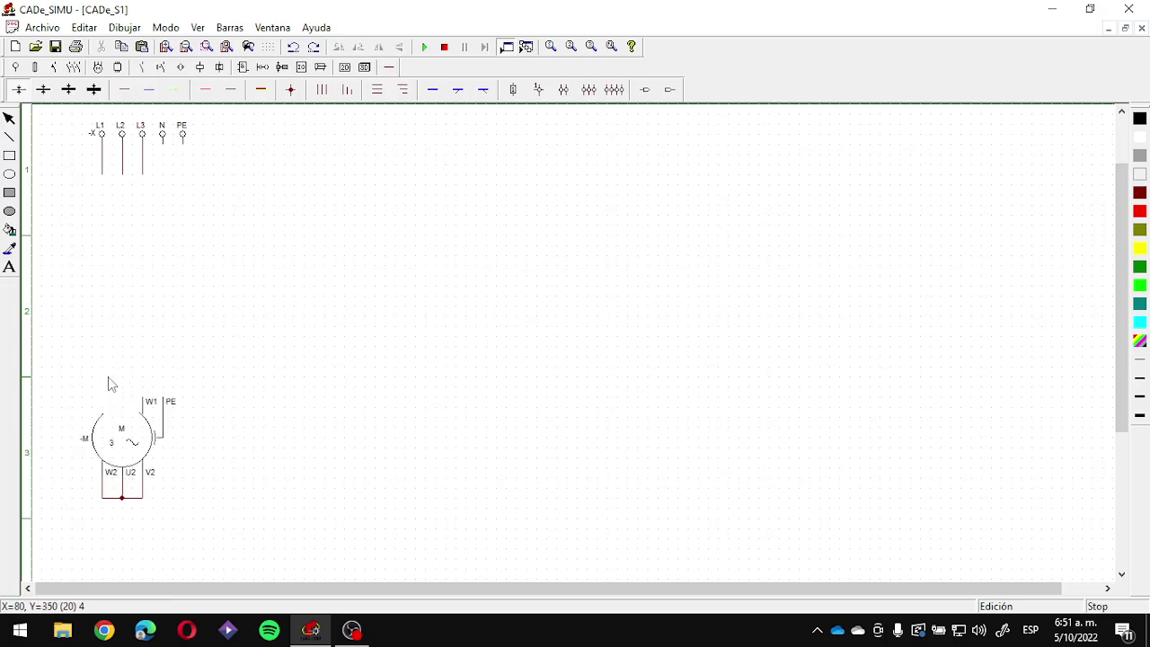
left_click(105, 382)
key("Delete")
Step: Place a three-pole automatic circuit breaker on the ends of the L1, L2 and L3 supply wires
left_click(74, 68)
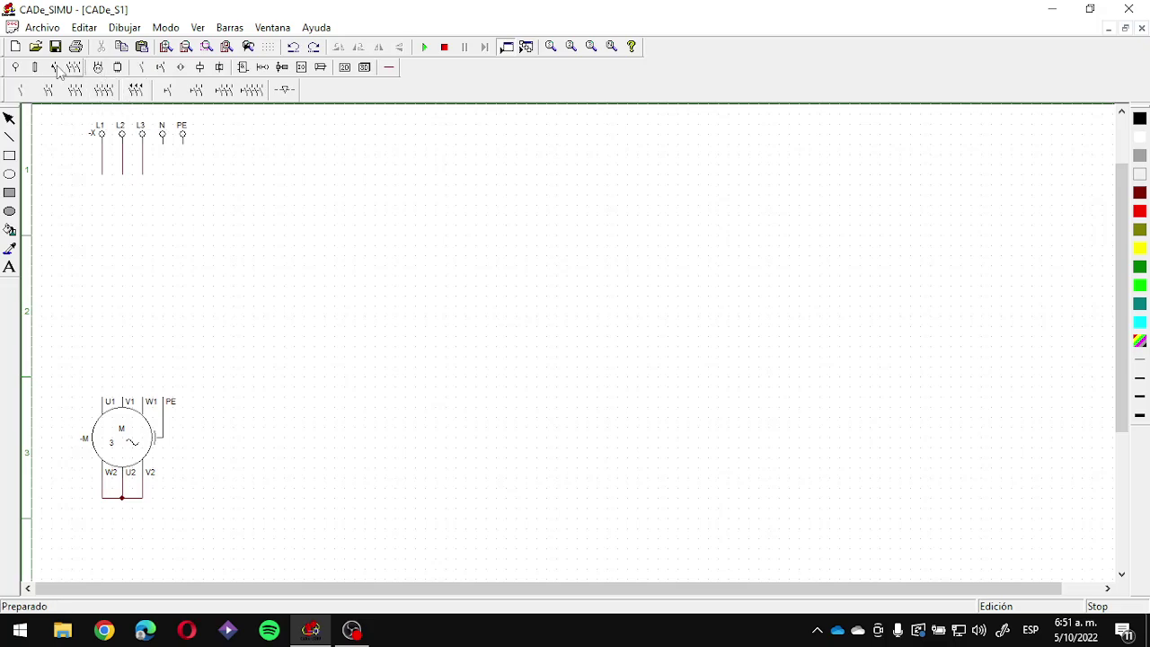
left_click(53, 67)
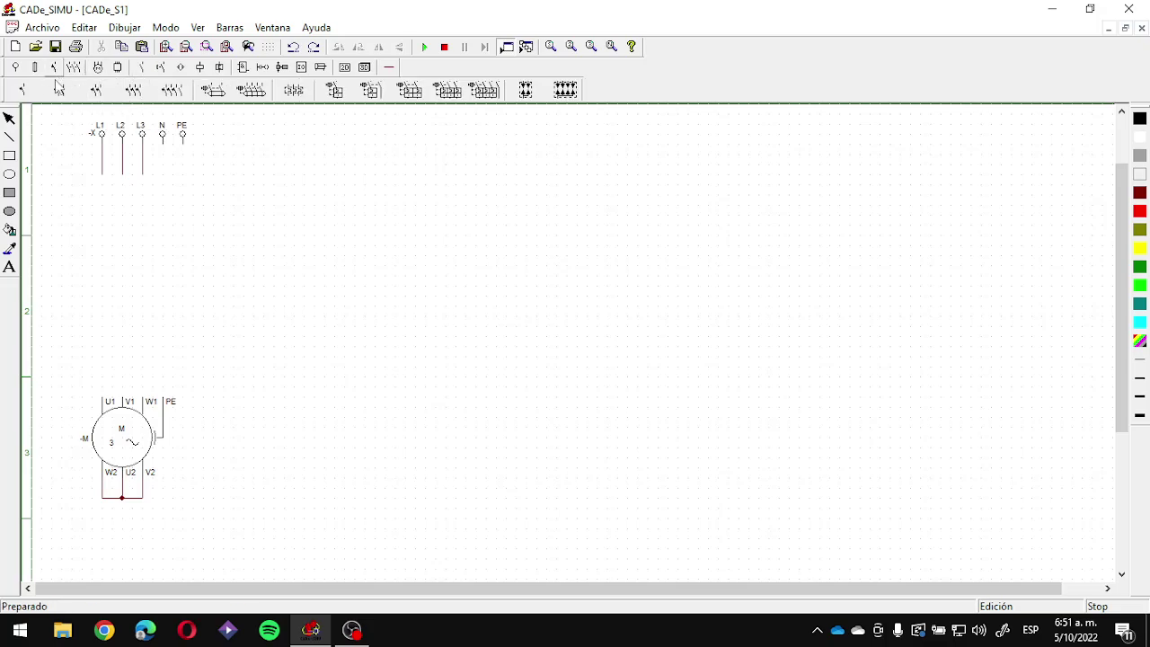
left_click(148, 102)
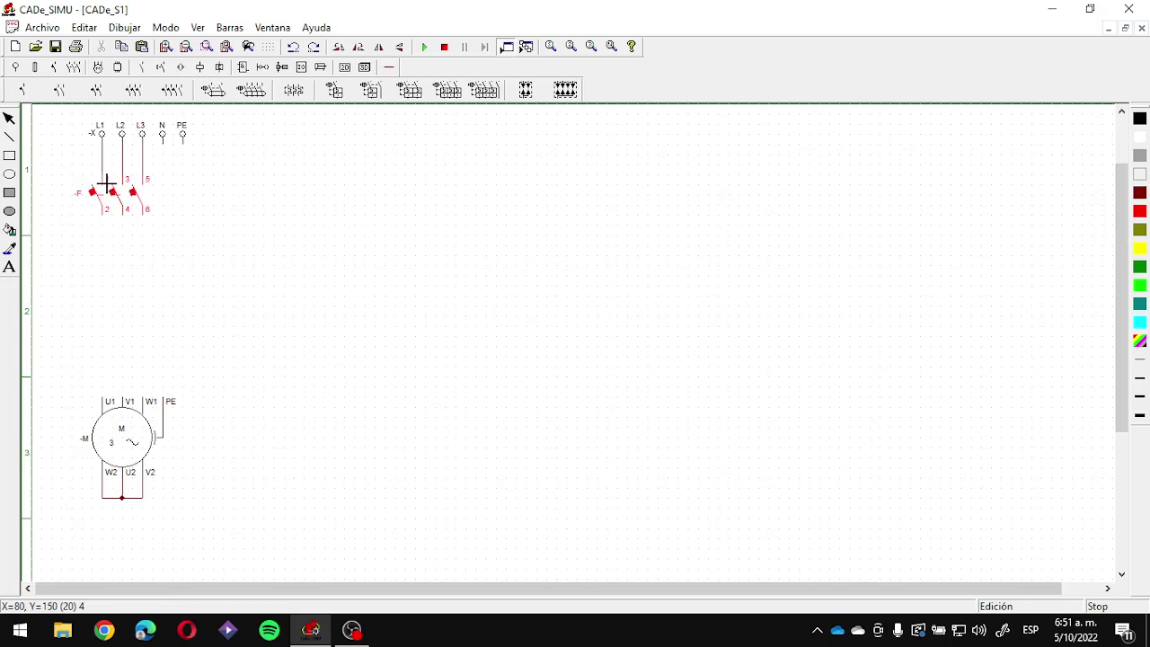
left_click(105, 178)
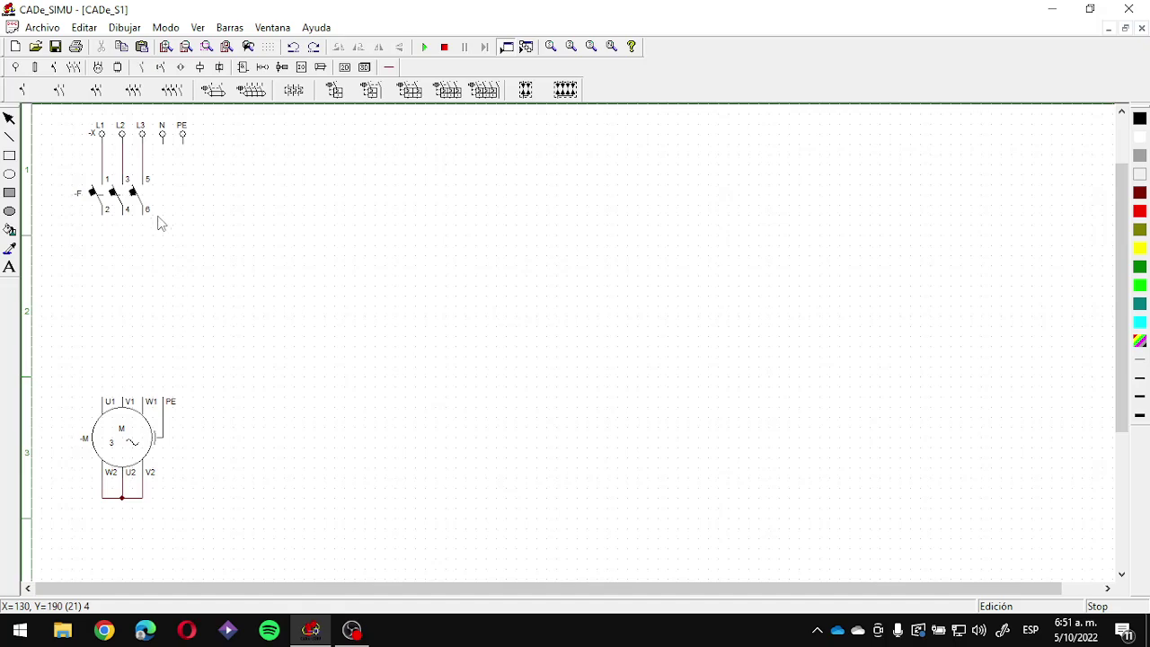
Step: Simulate the circuit, close the three-pole breaker to test it, and stop the simulation
left_click(424, 46)
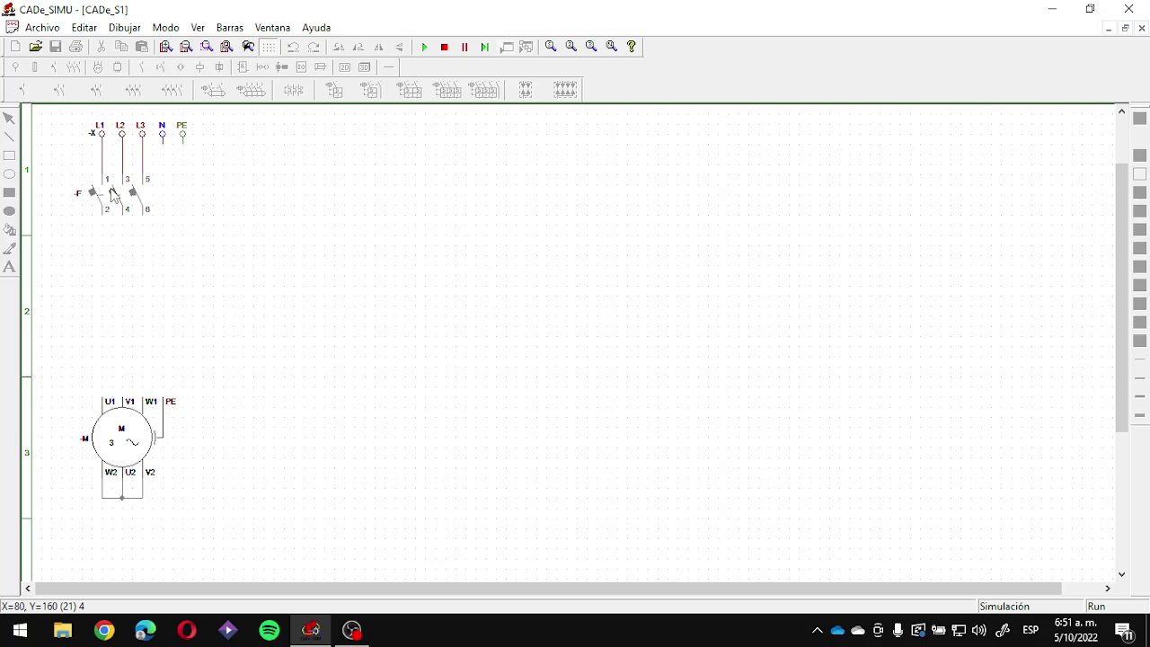
left_click(112, 195)
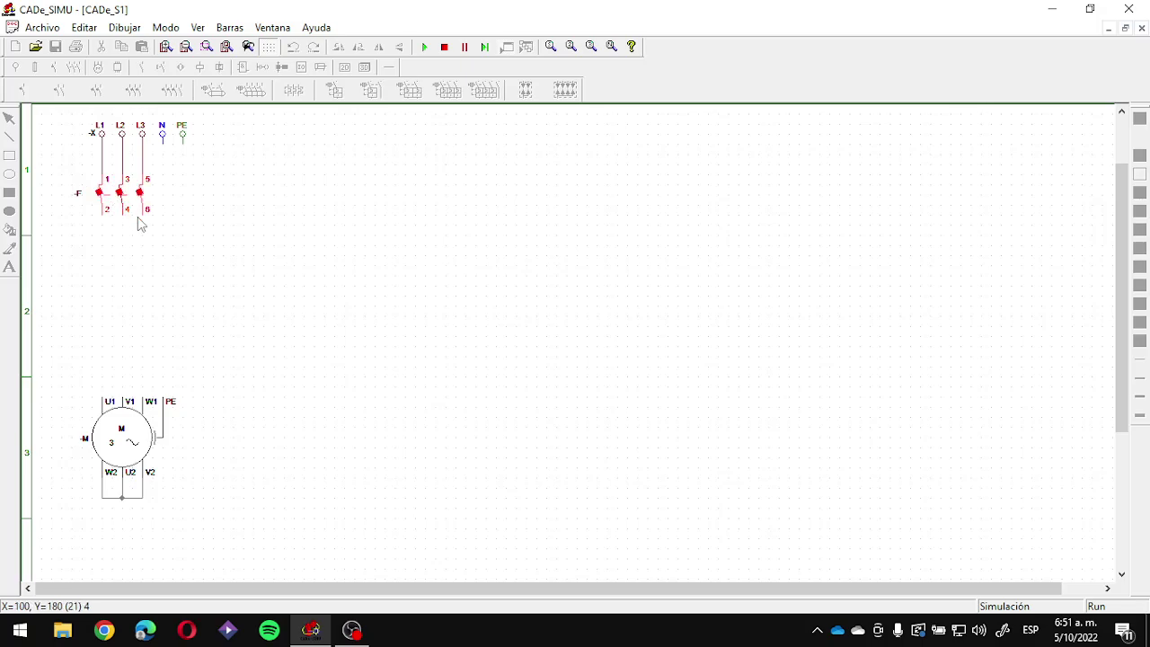
left_click(444, 48)
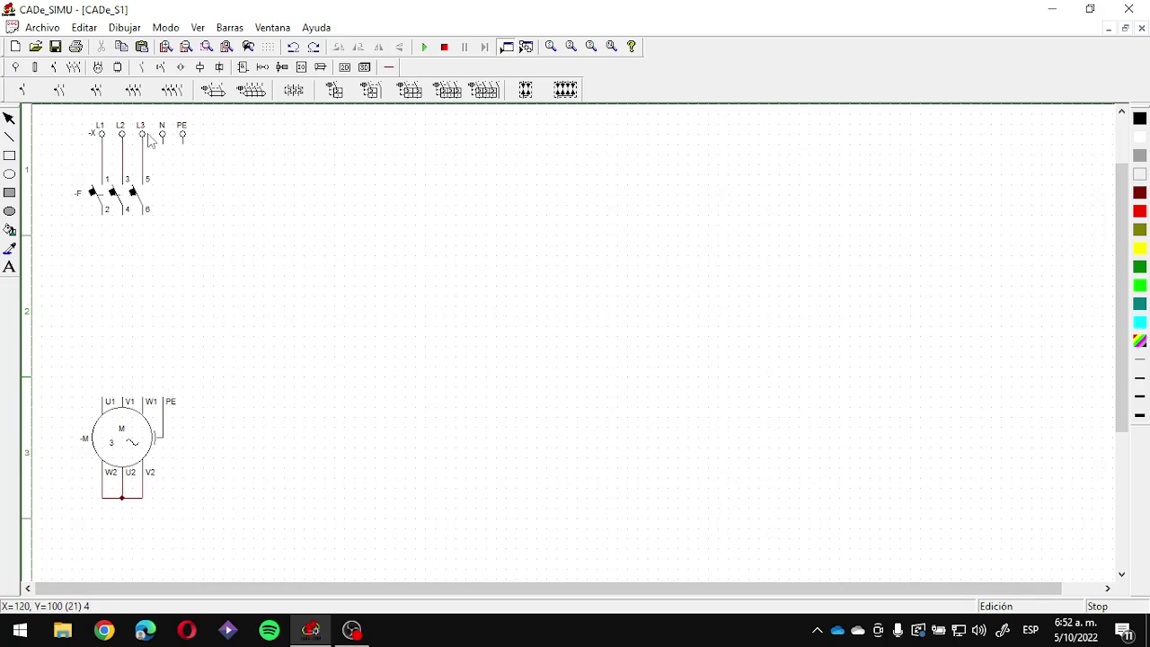
Step: Place a three-pole contactor below the circuit breaker, aligned with its three poles
left_click(74, 67)
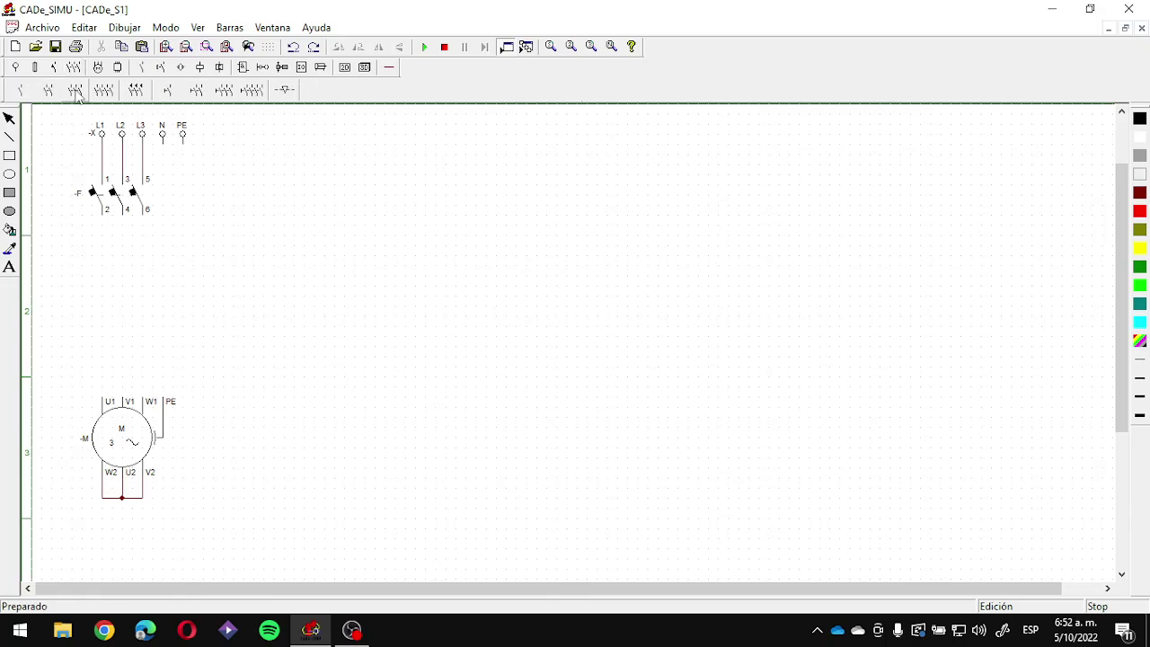
left_click(75, 99)
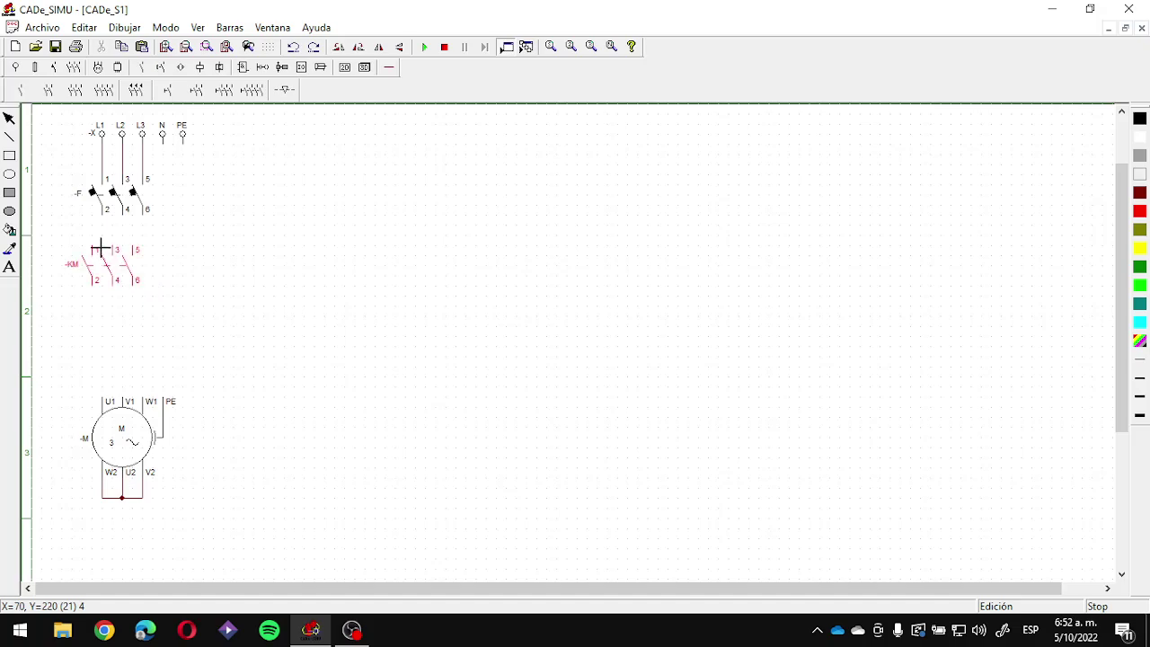
left_click(111, 248)
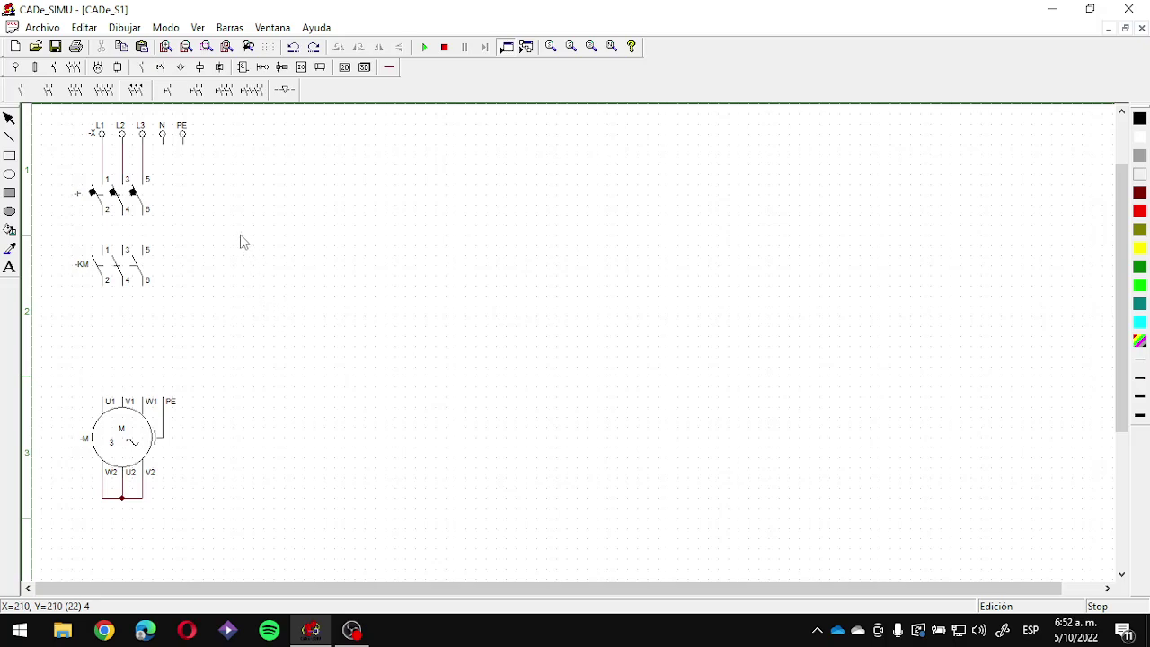
Step: Place a thermal relay between the contactor and the motor, aligned with the contactor's poles
left_click(51, 69)
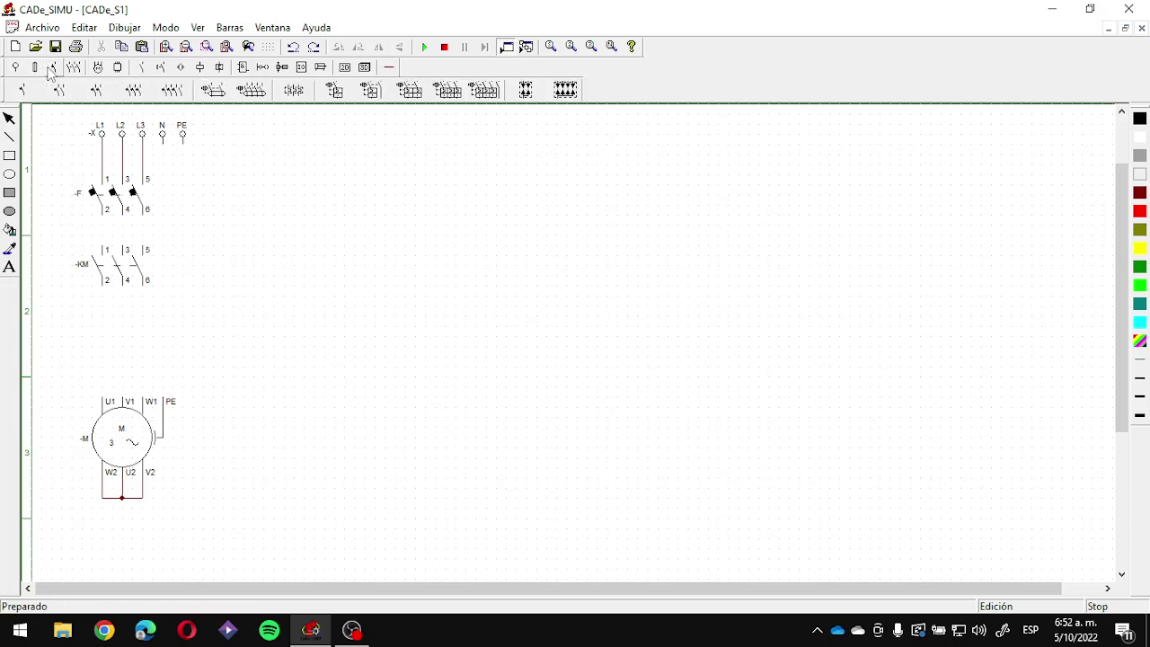
left_click(296, 91)
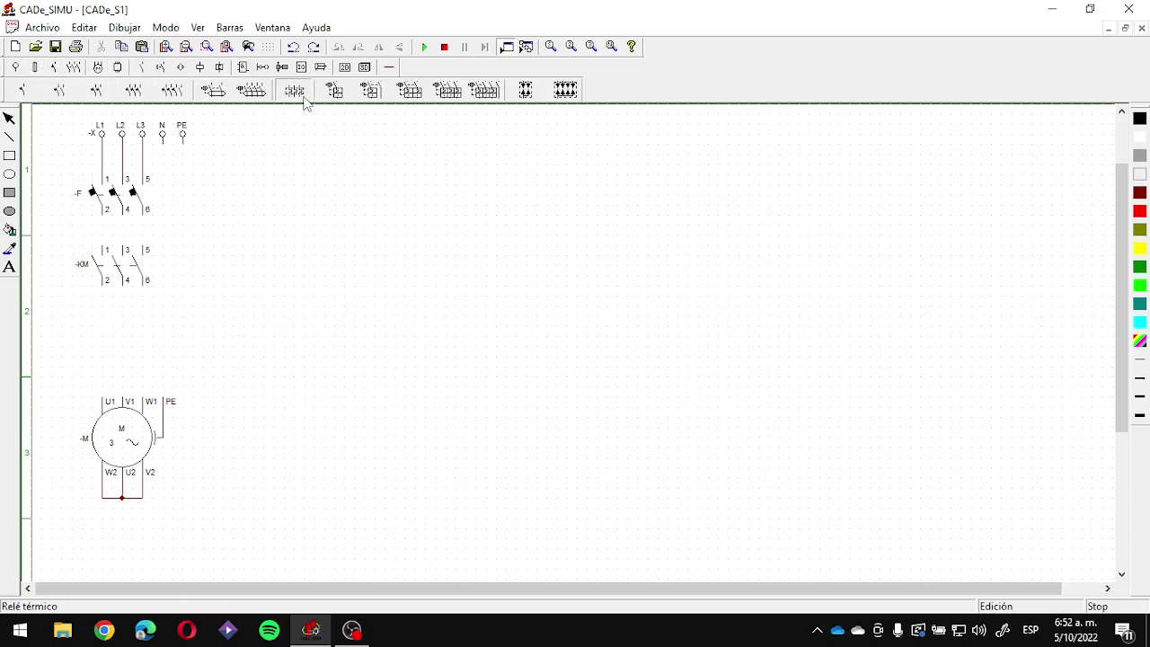
left_click(108, 311)
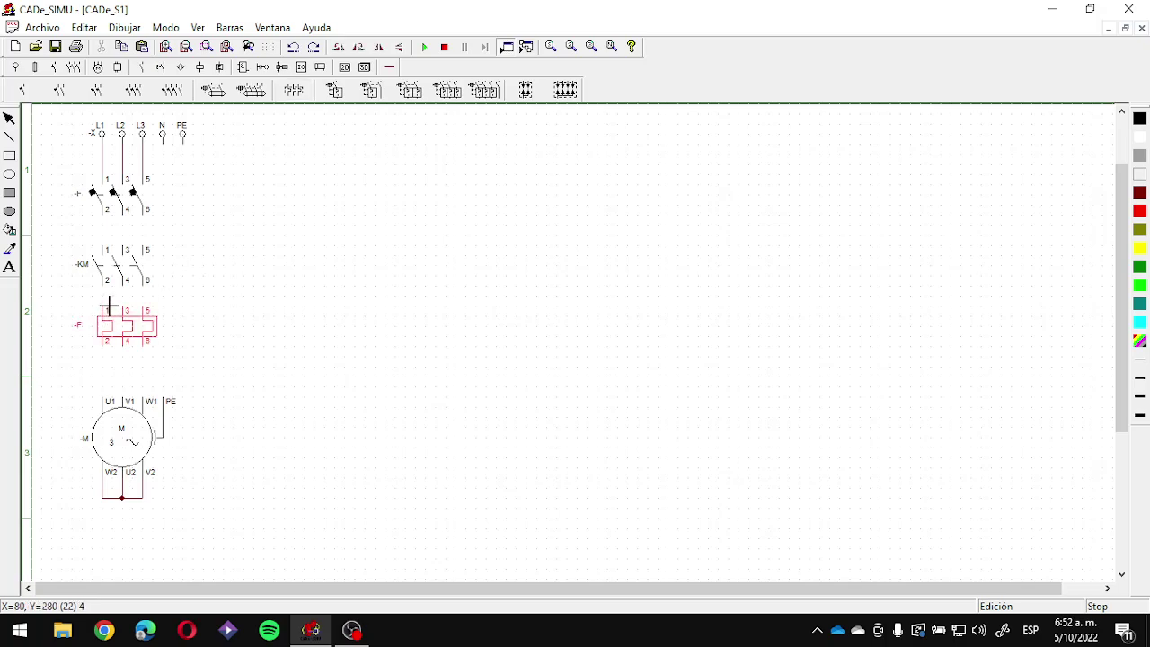
left_click(109, 306)
key("Escape")
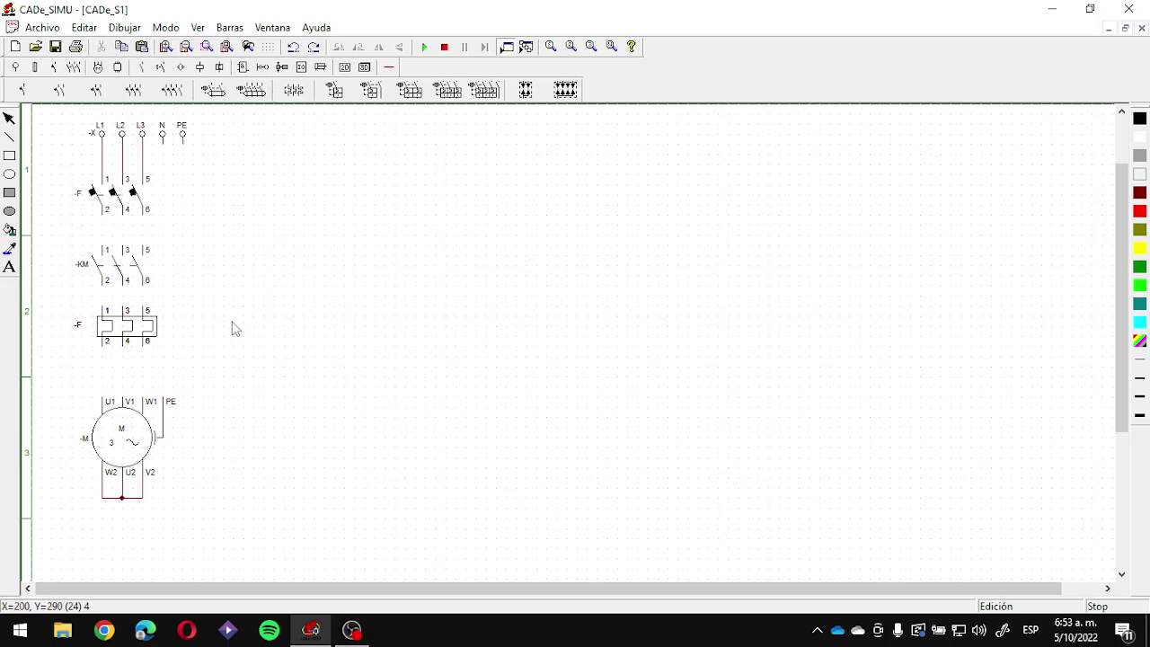
Step: Join the breaker, contactor, thermal relay and motor with three-phase wires, and test the circuit in simulation with the breaker closed
left_click(389, 68)
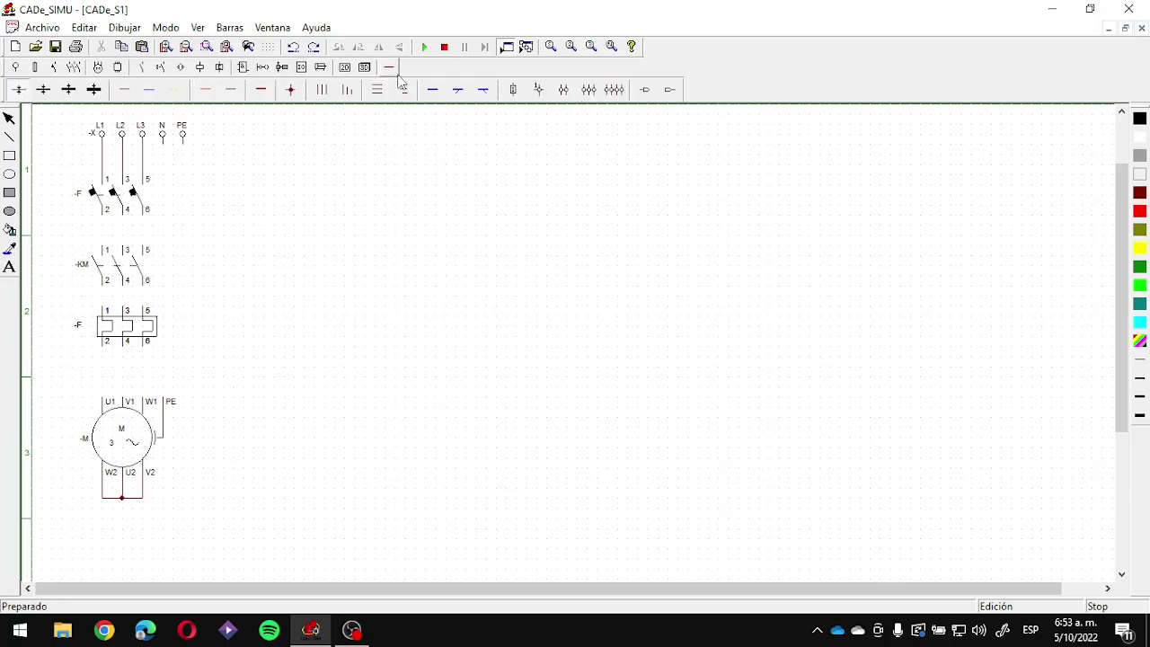
left_click(321, 89)
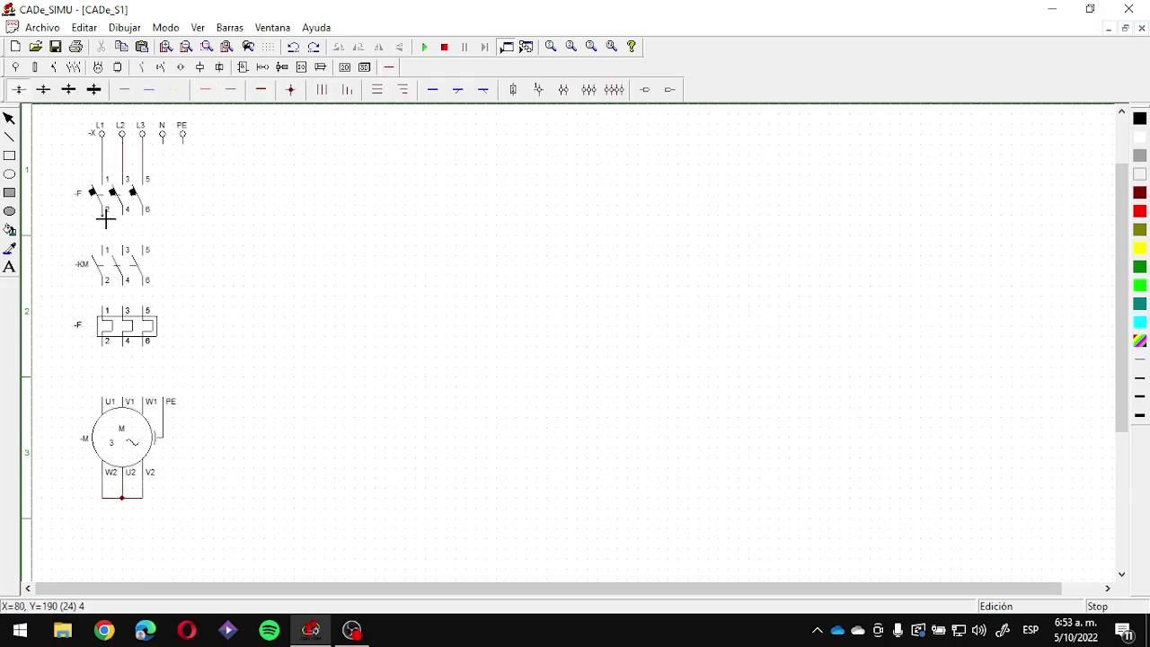
left_click(103, 254)
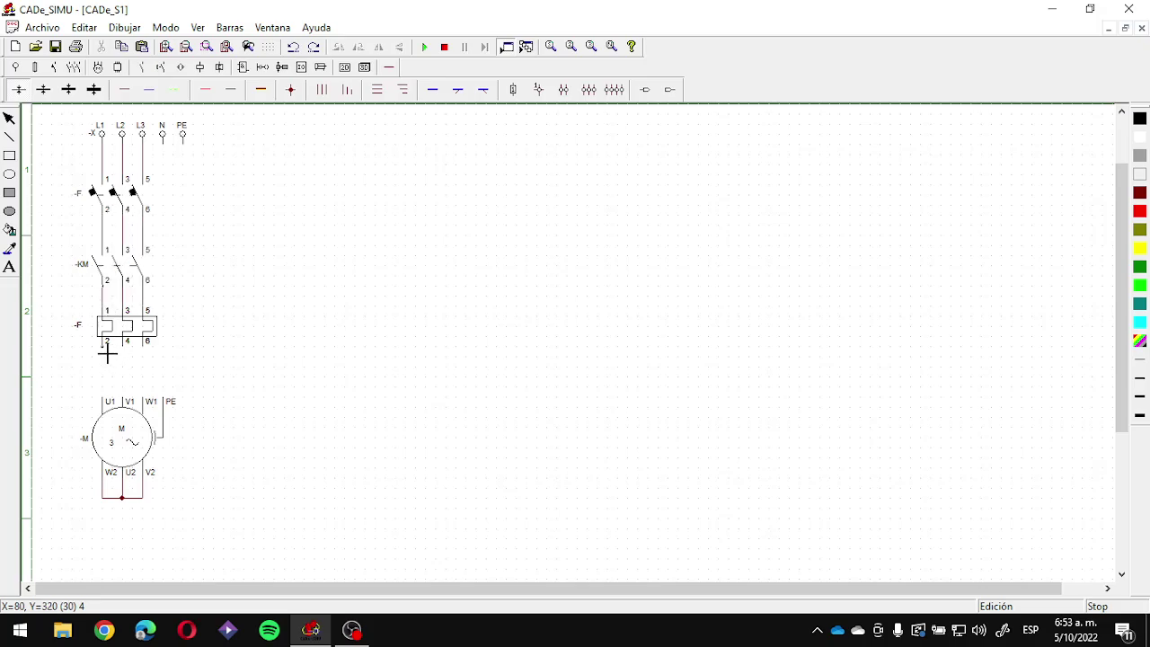
left_click(105, 401)
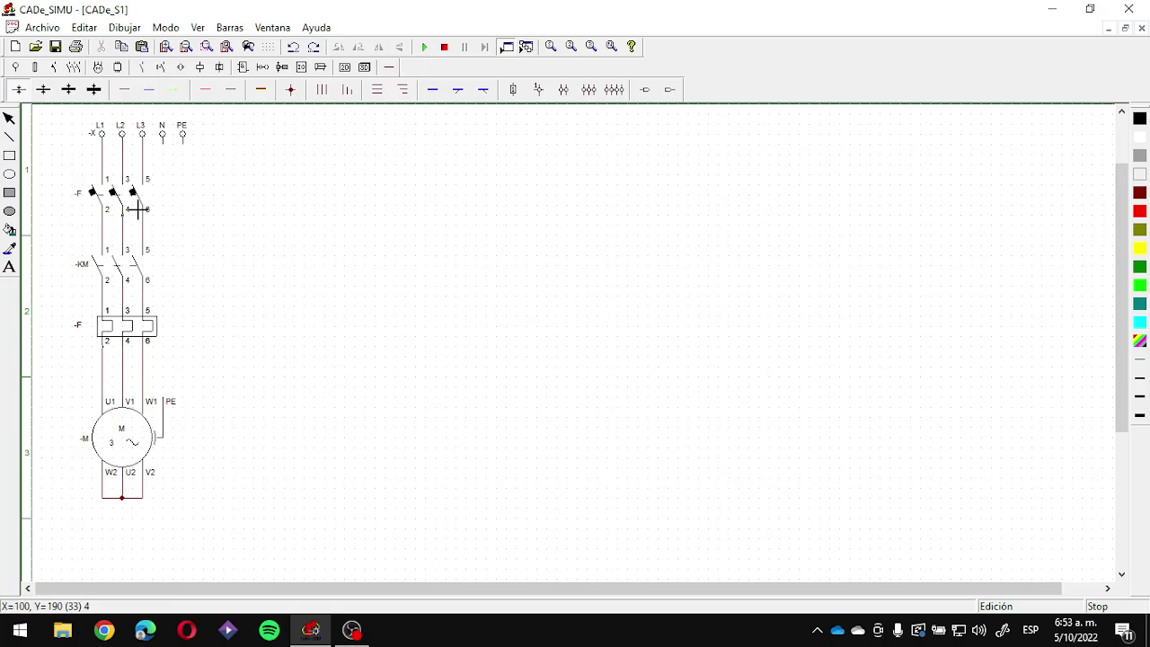
left_click(424, 45)
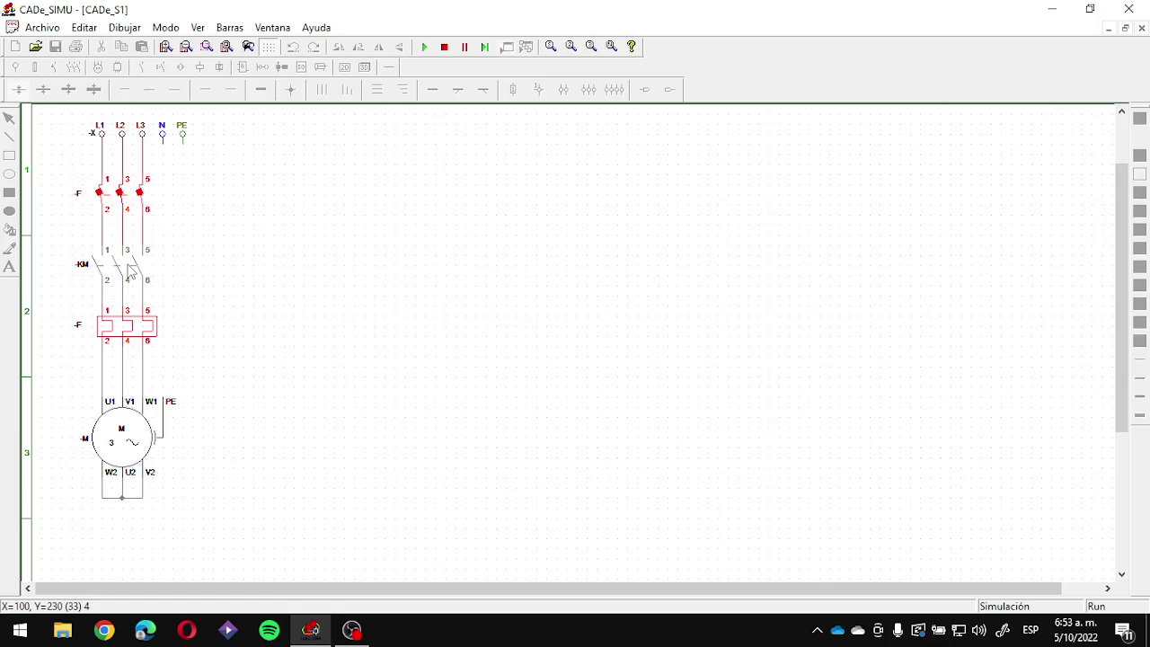
left_click(444, 45)
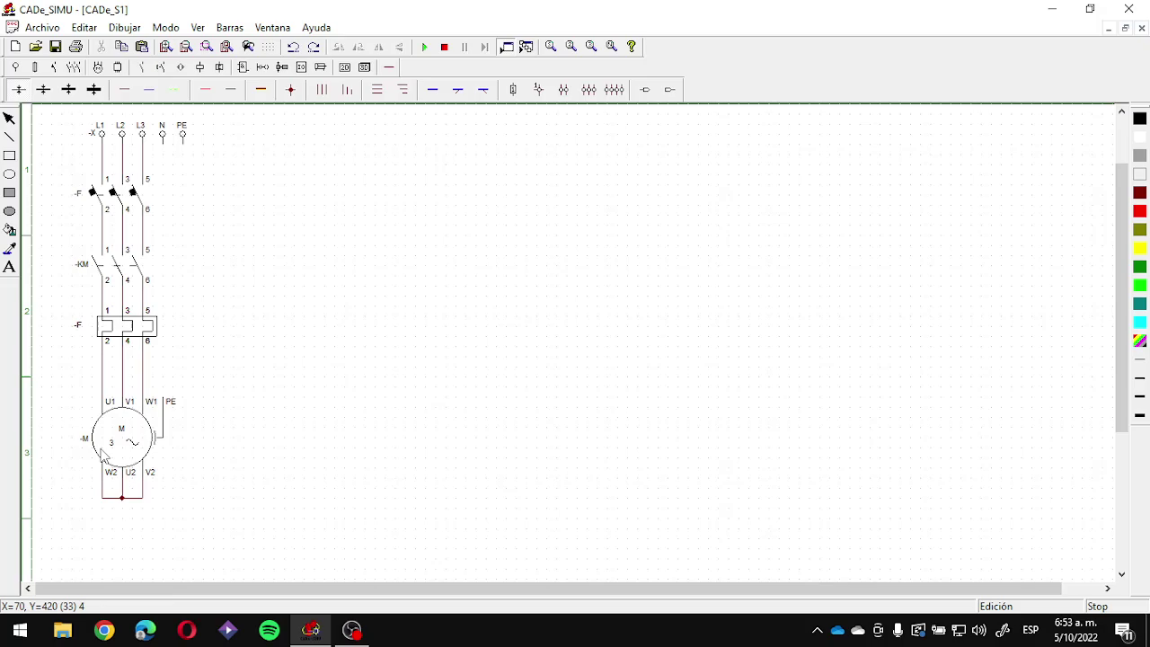
Step: Rename the three-pole circuit breaker as F1 and the three-pole contactor as KM1
double_click(96, 202)
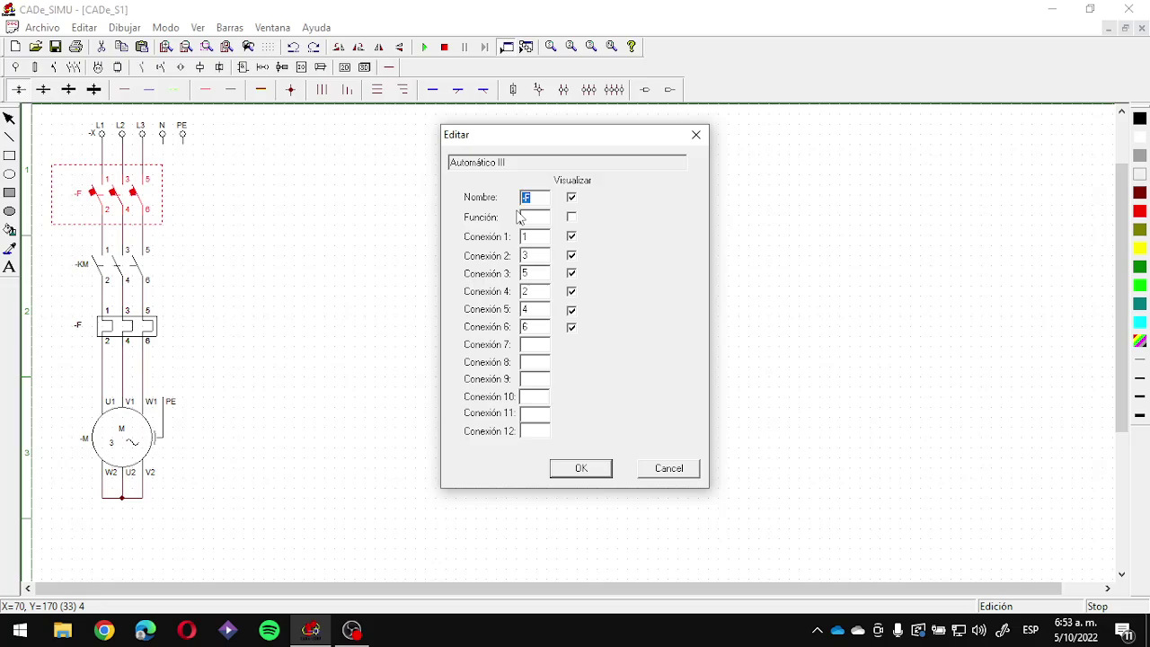
type("f")
key("Return")
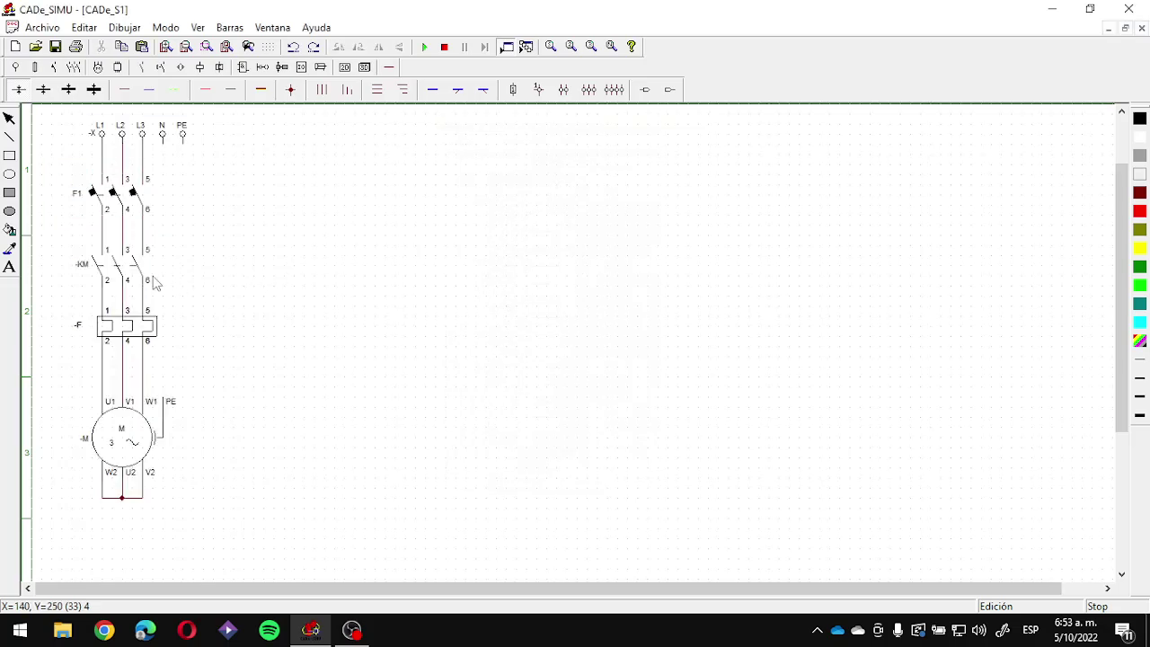
double_click(85, 272)
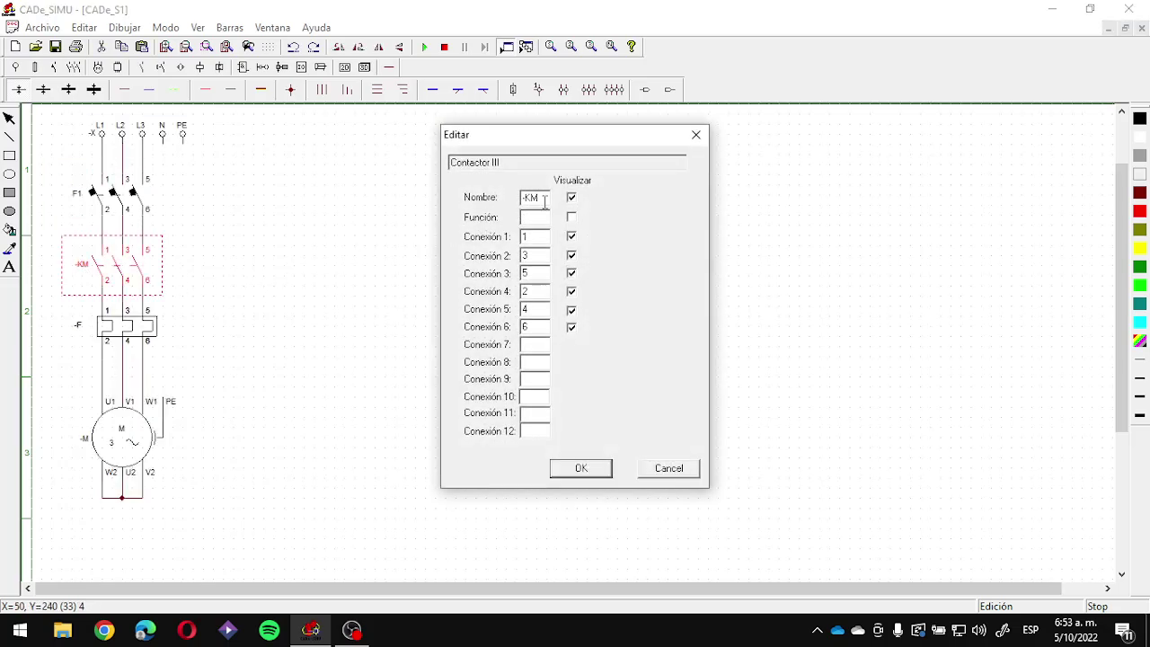
left_click_drag(545, 202, 513, 210)
type("KM1")
key("Return")
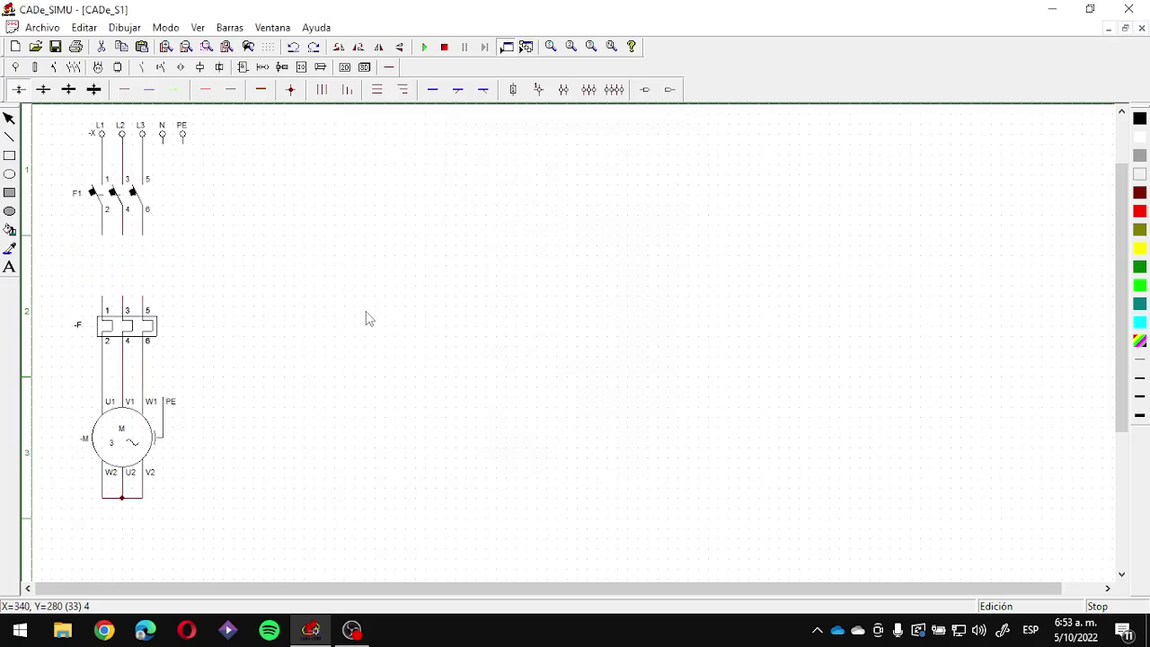
Step: Rename the thermal relay above the motor as Ft
double_click(88, 329)
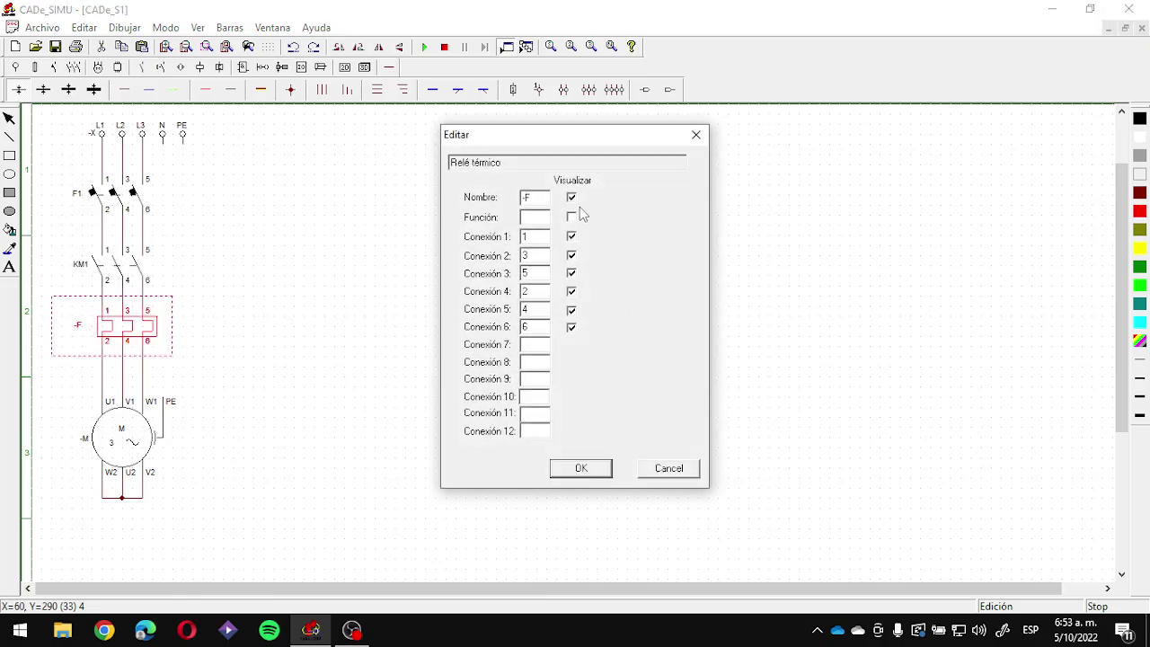
left_click_drag(529, 200, 506, 203)
type("F")
key("Return")
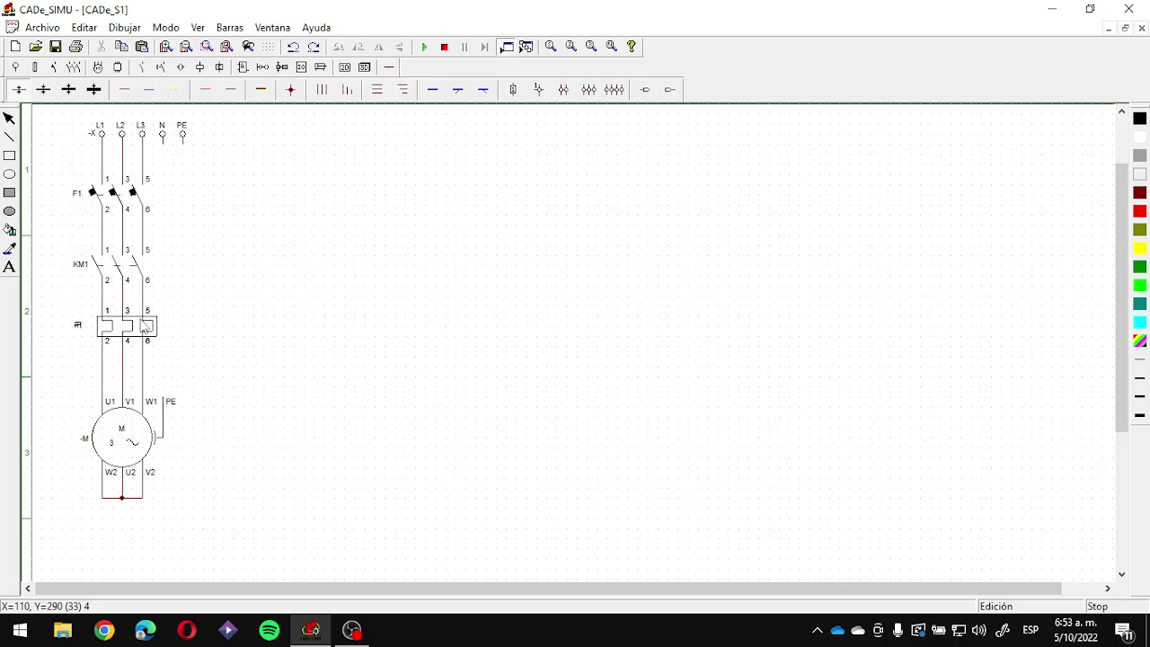
Step: Delete the duplicate -F thermal relay hidden under Ft, moving Ft aside and back into line between the contactor and the motor
left_click_drag(149, 346, 328, 342)
left_click(347, 404)
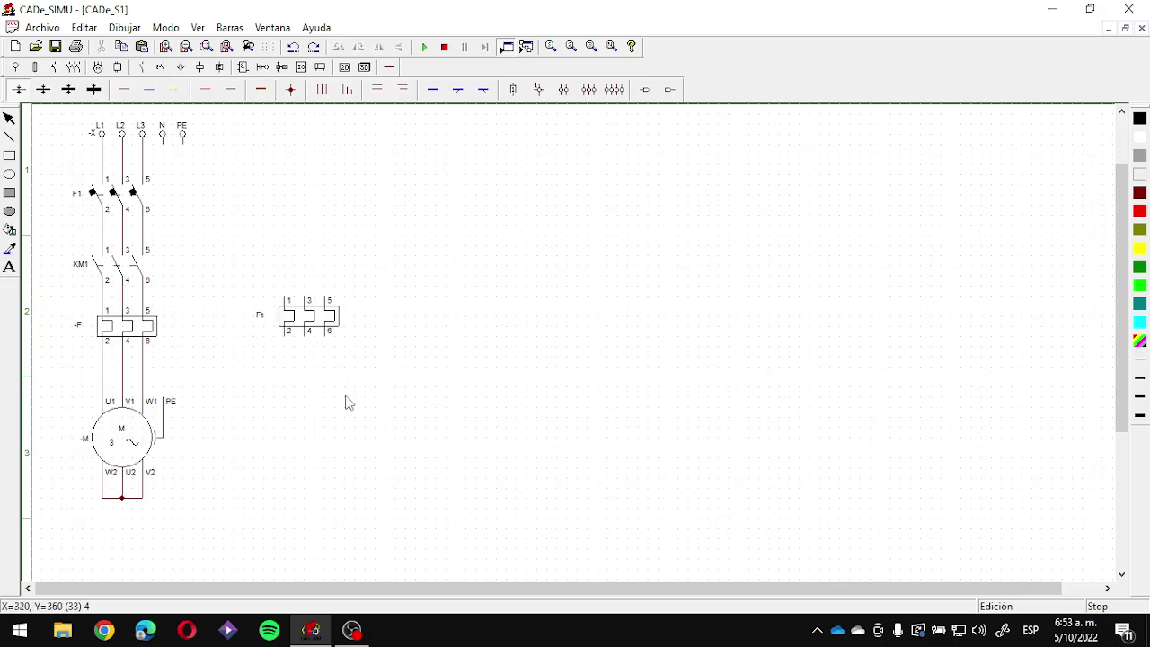
left_click(157, 350)
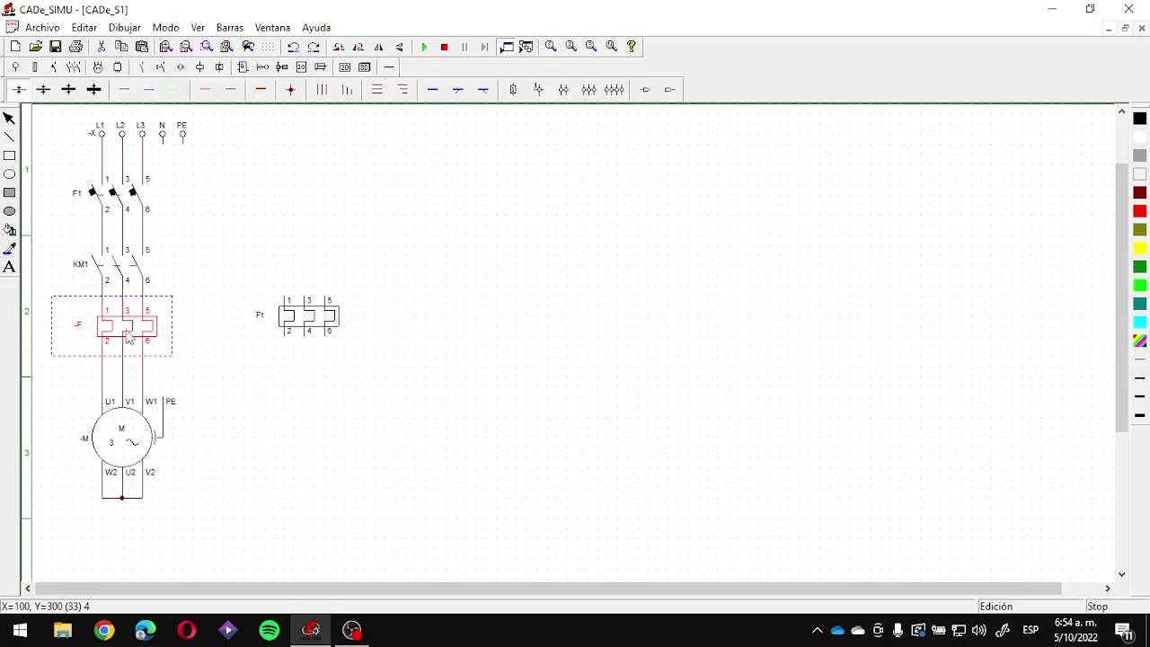
key("Delete")
mouse_move(189, 349)
left_mouse_down()
mouse_move(140, 339)
mouse_move(152, 341)
left_mouse_up()
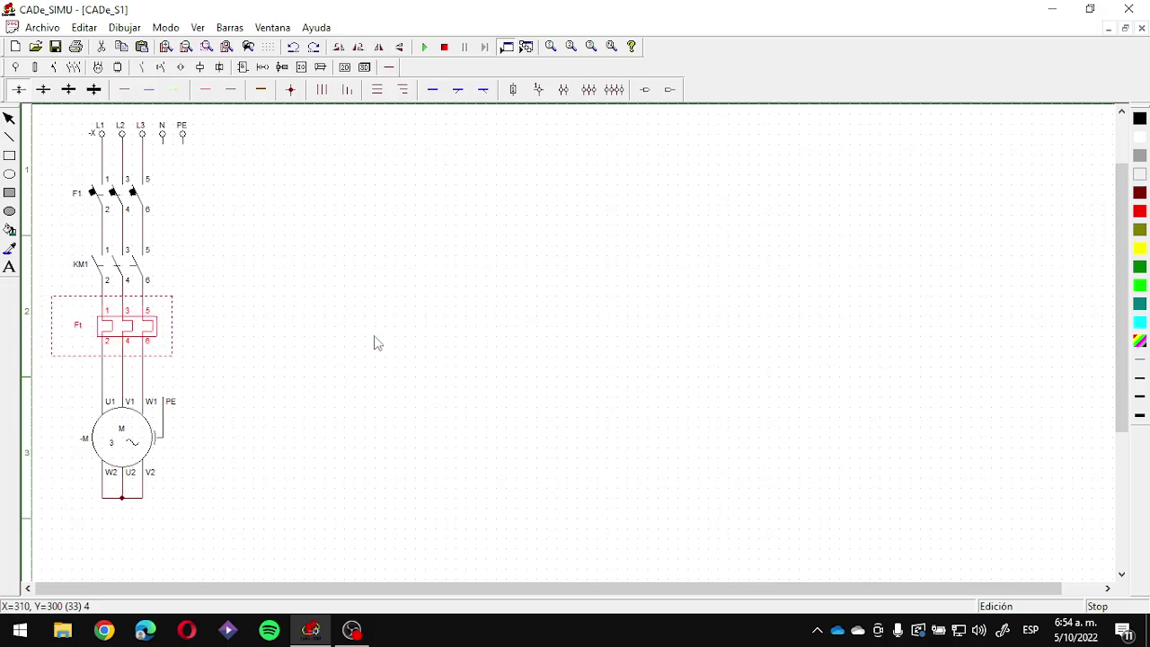
left_click(406, 344)
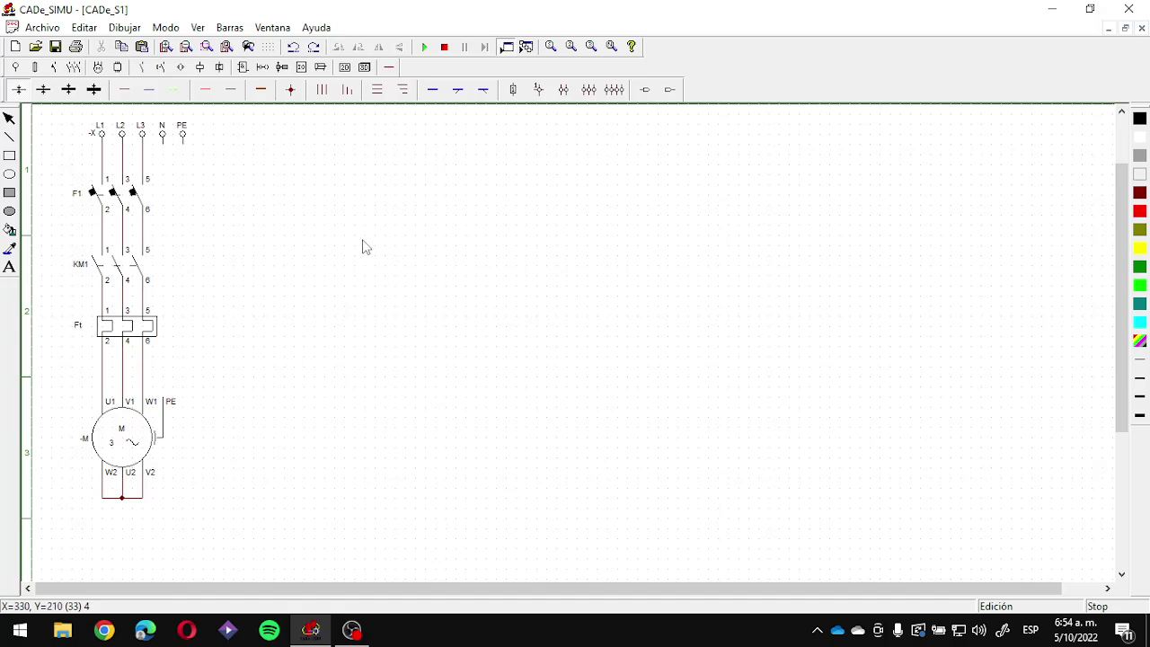
Step: Draw two horizontal supply wires branching from L1 and L2 above F1 out past the PE terminal for the control circuit
left_click(15, 67)
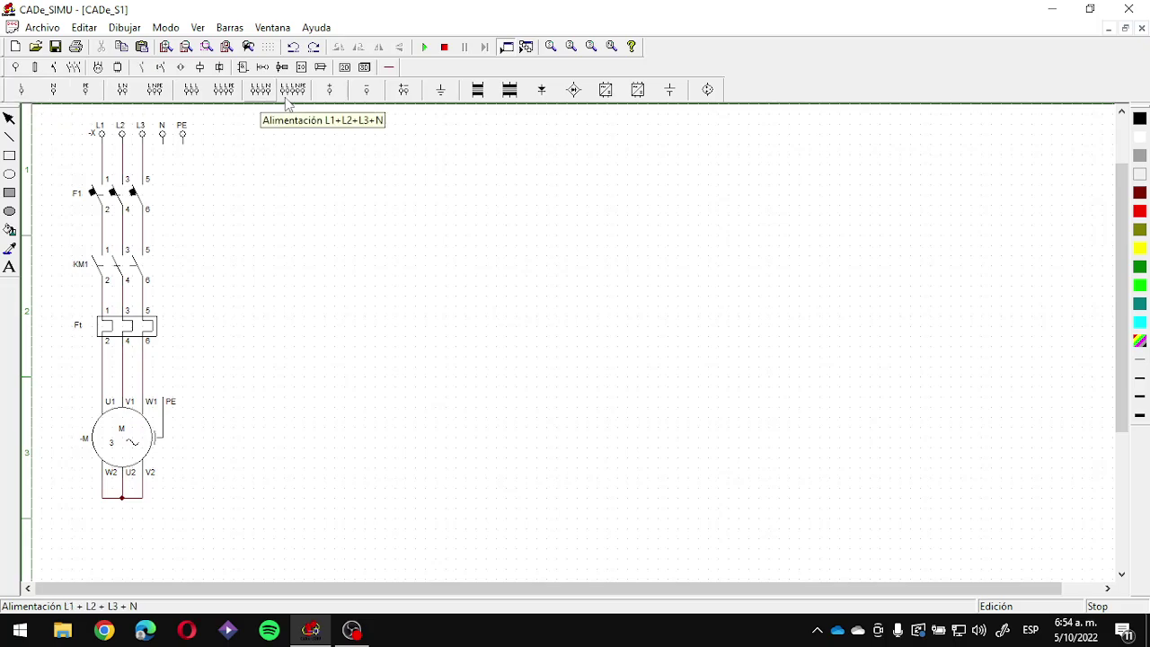
left_click(389, 68)
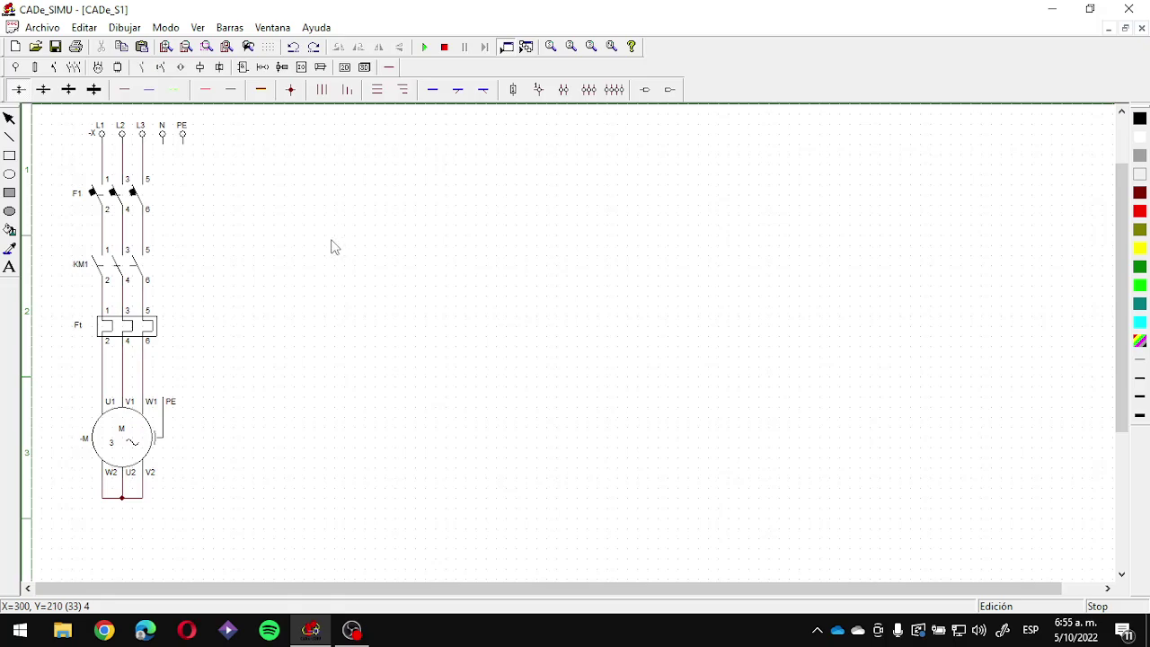
left_click(127, 93)
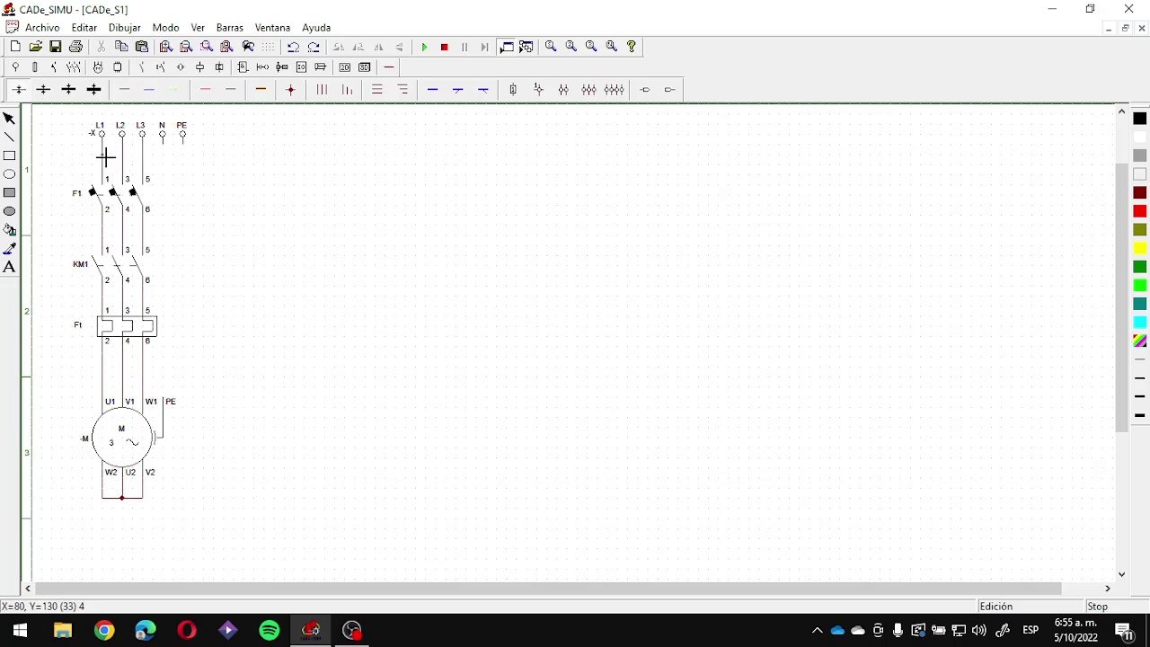
left_click_drag(105, 155, 273, 154)
left_click_drag(124, 166, 273, 164)
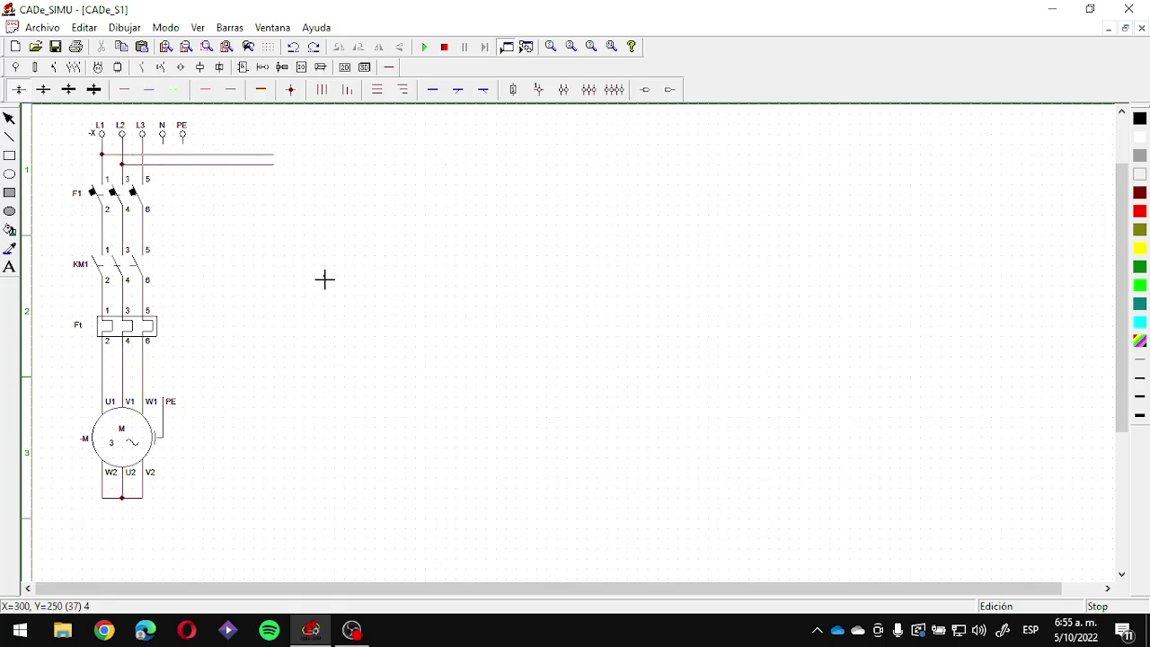
Step: Place a two-pole circuit breaker beside F1 under the branched supply wires and name it F2
left_click(34, 69)
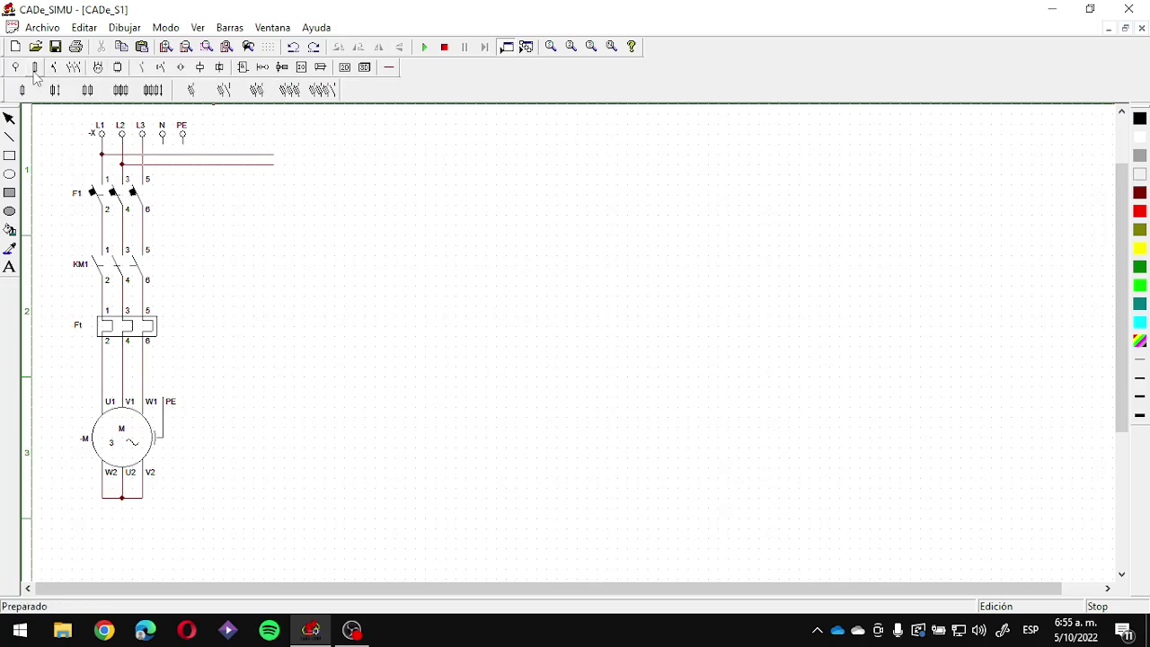
left_click(54, 69)
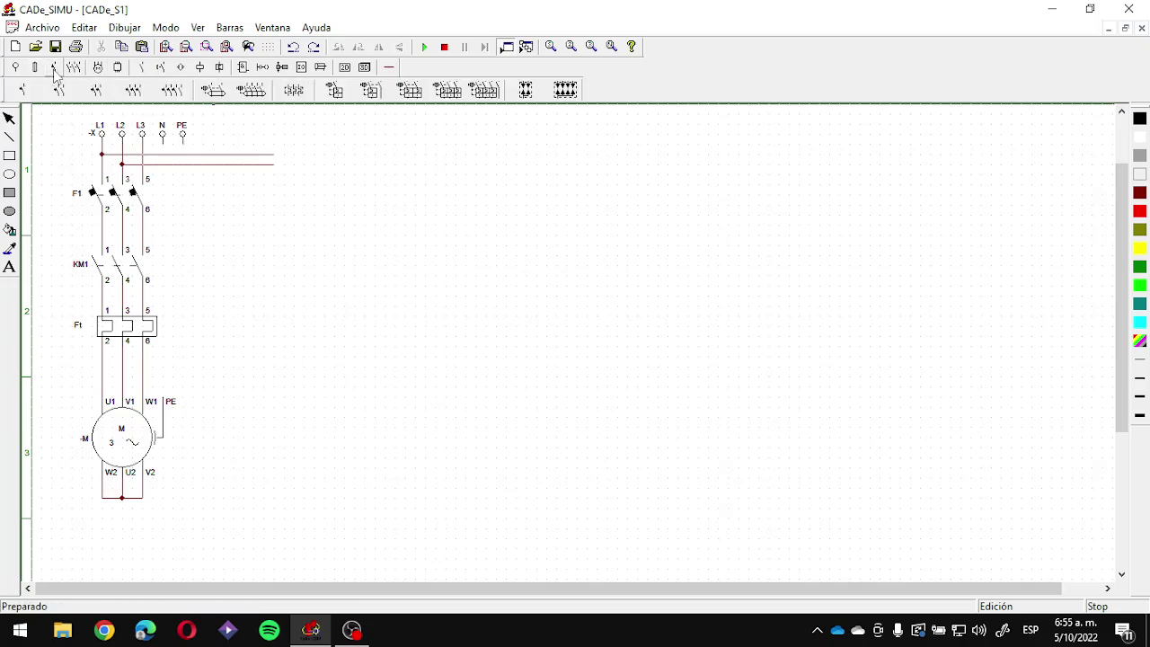
left_click(93, 97)
left_click(166, 157)
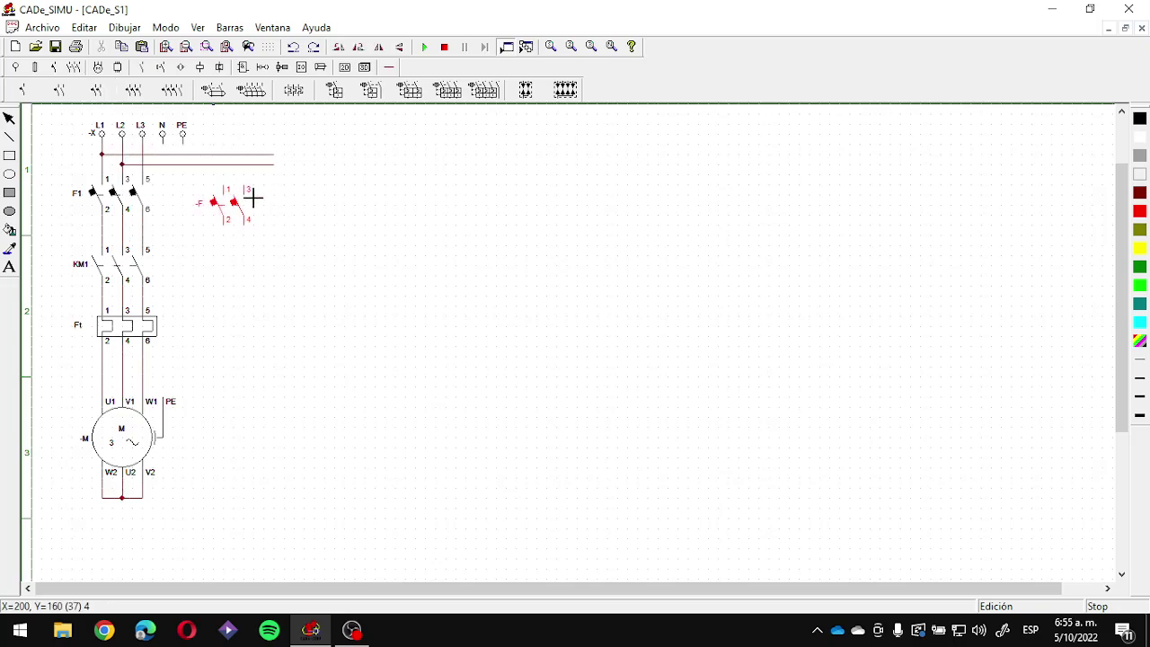
left_click(249, 194)
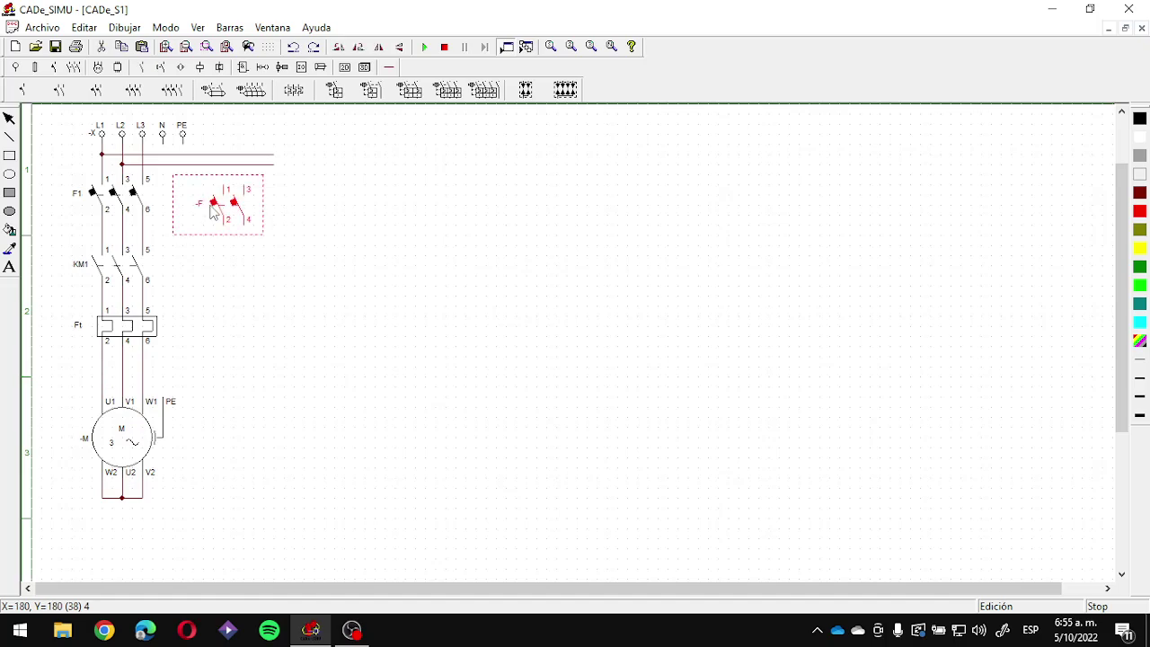
double_click(208, 207)
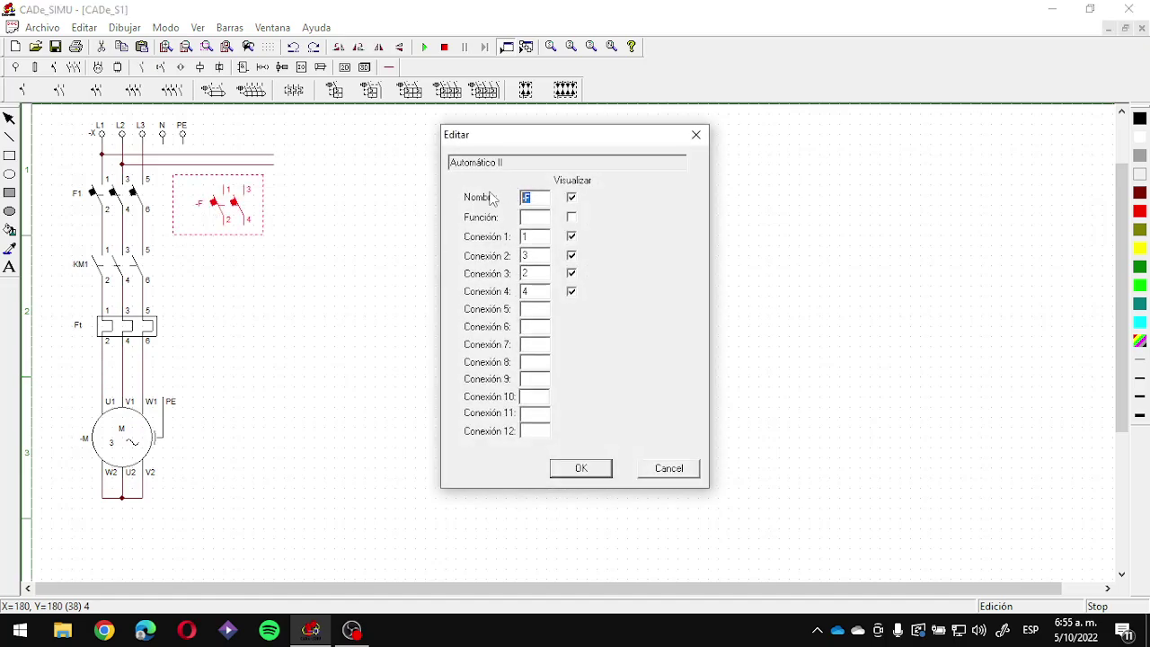
type("f2")
key("Return")
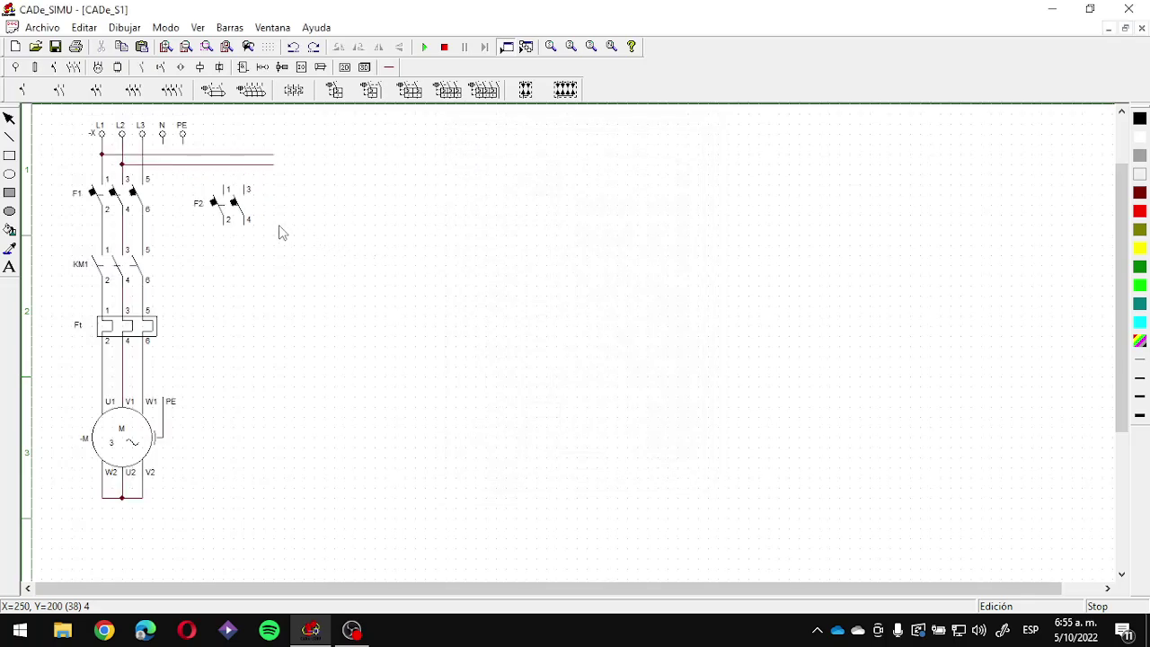
Step: Rename the two-pole breaker as F1 and test in simulation operating it together with the three-pole breaker
double_click(217, 209)
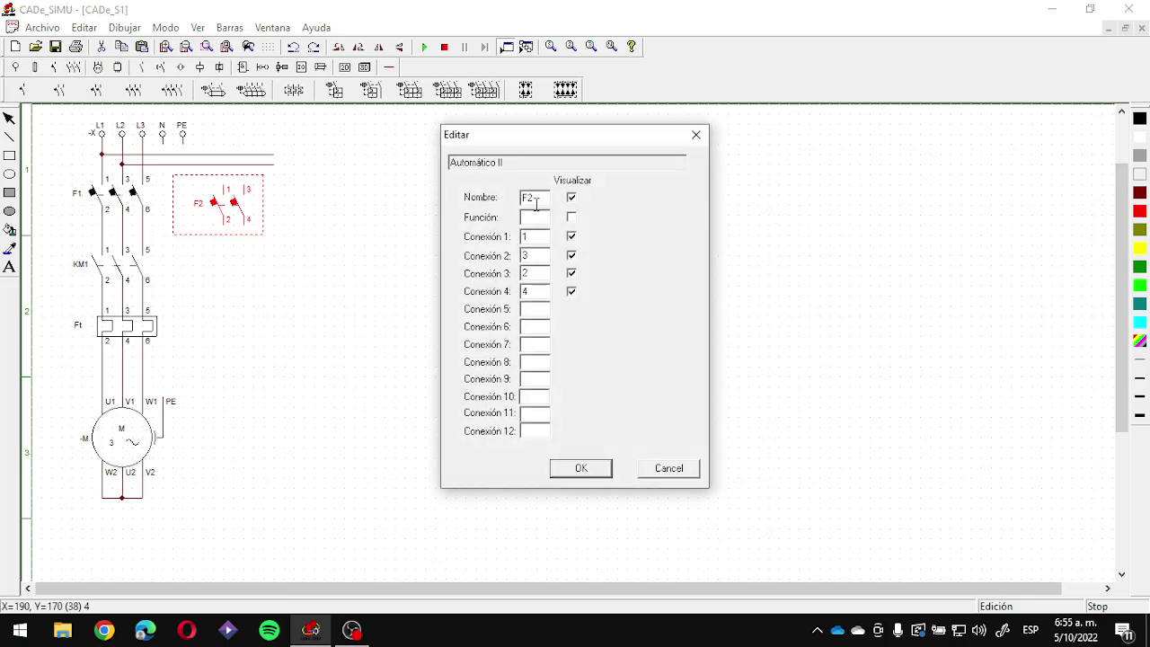
left_click_drag(539, 199, 514, 204)
type("F1")
key("Return")
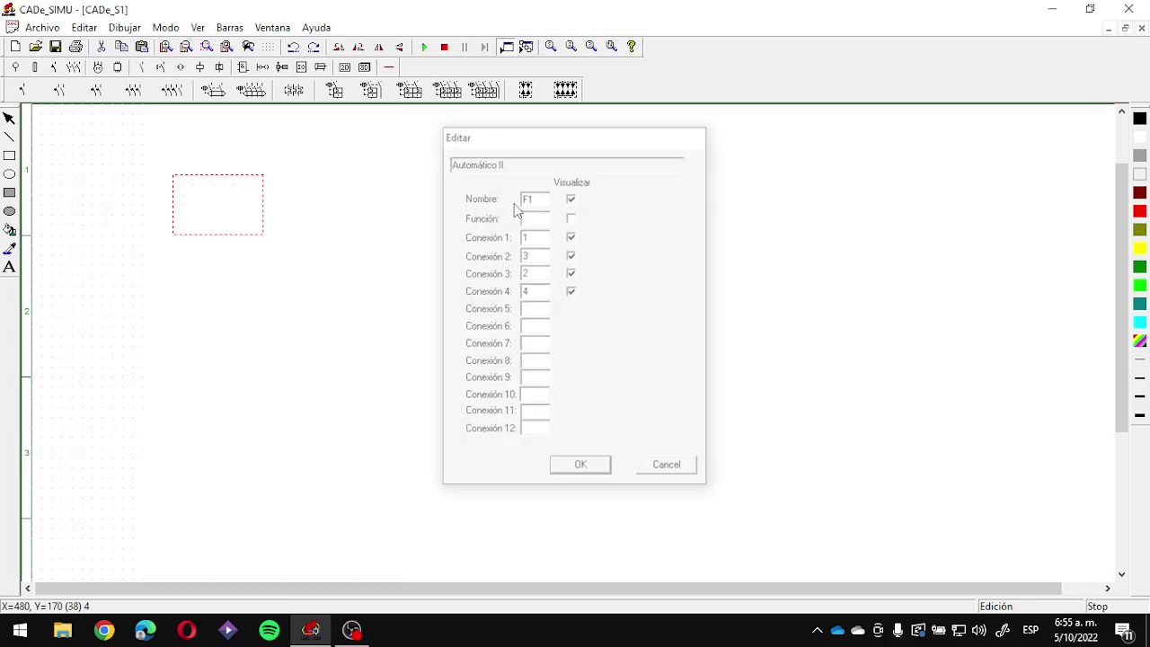
left_click(424, 46)
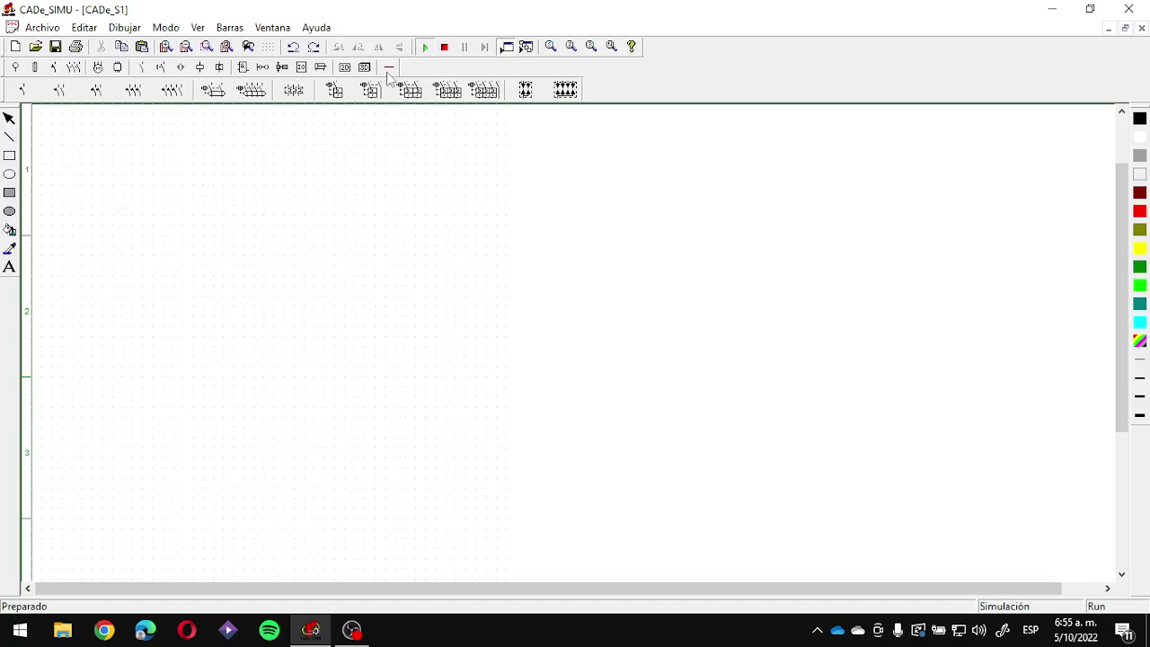
left_click(102, 199)
left_click(101, 200)
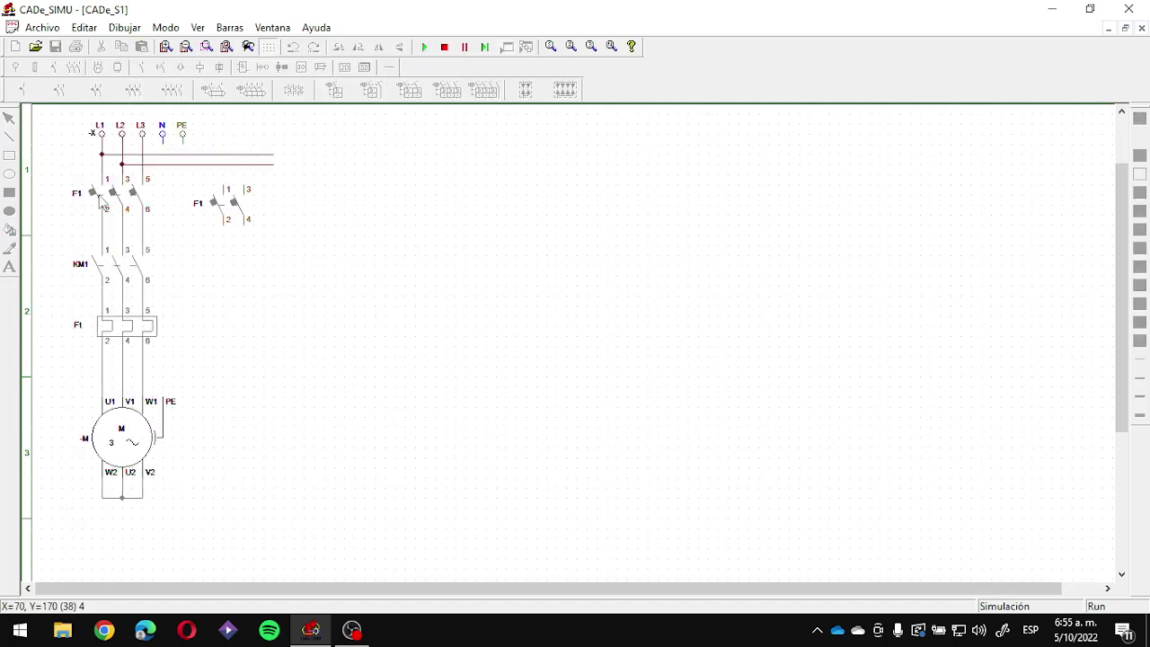
left_click(102, 200)
left_click(101, 199)
left_click(444, 46)
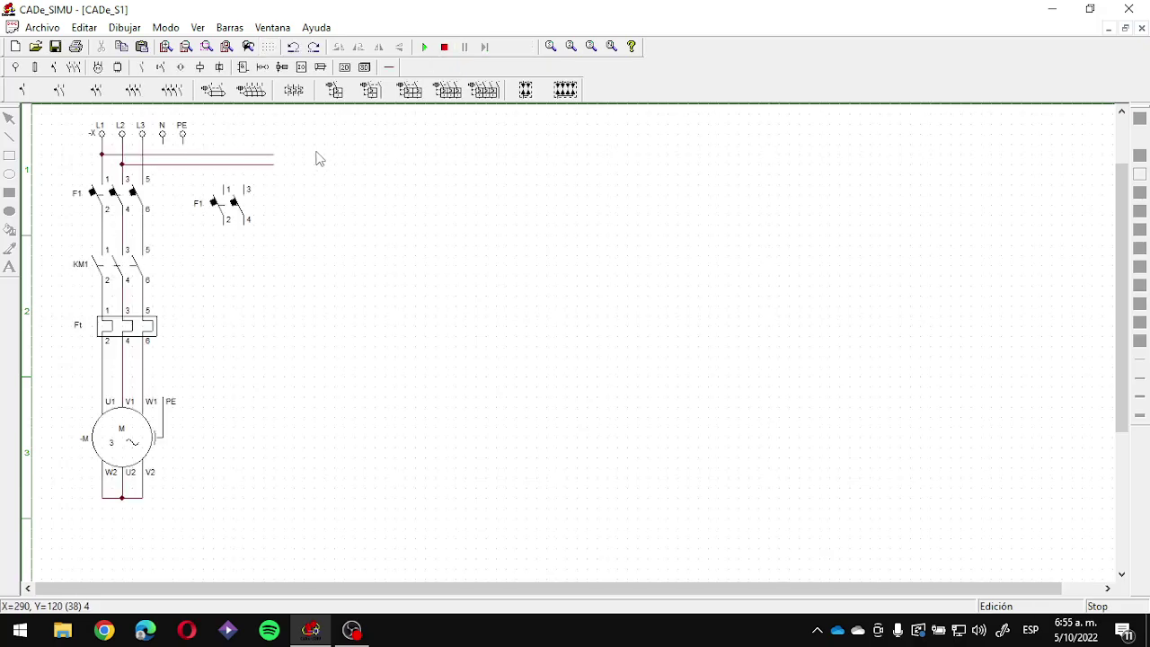
Step: Rename the two-pole breaker as F2
double_click(220, 205)
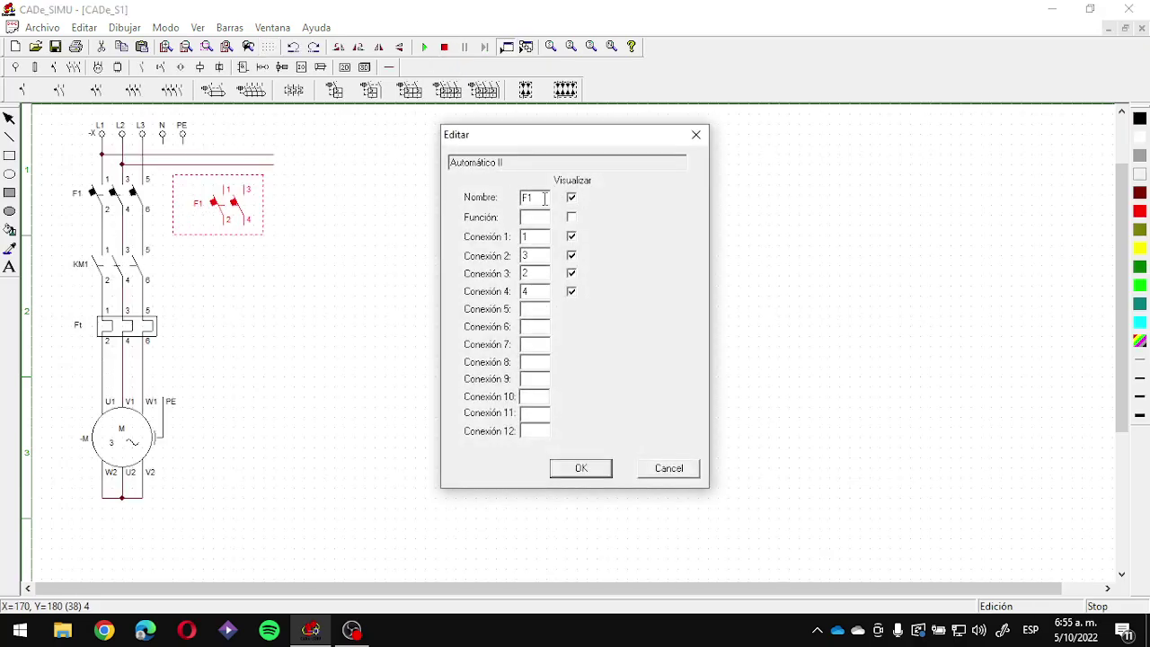
type("F2")
key("Return")
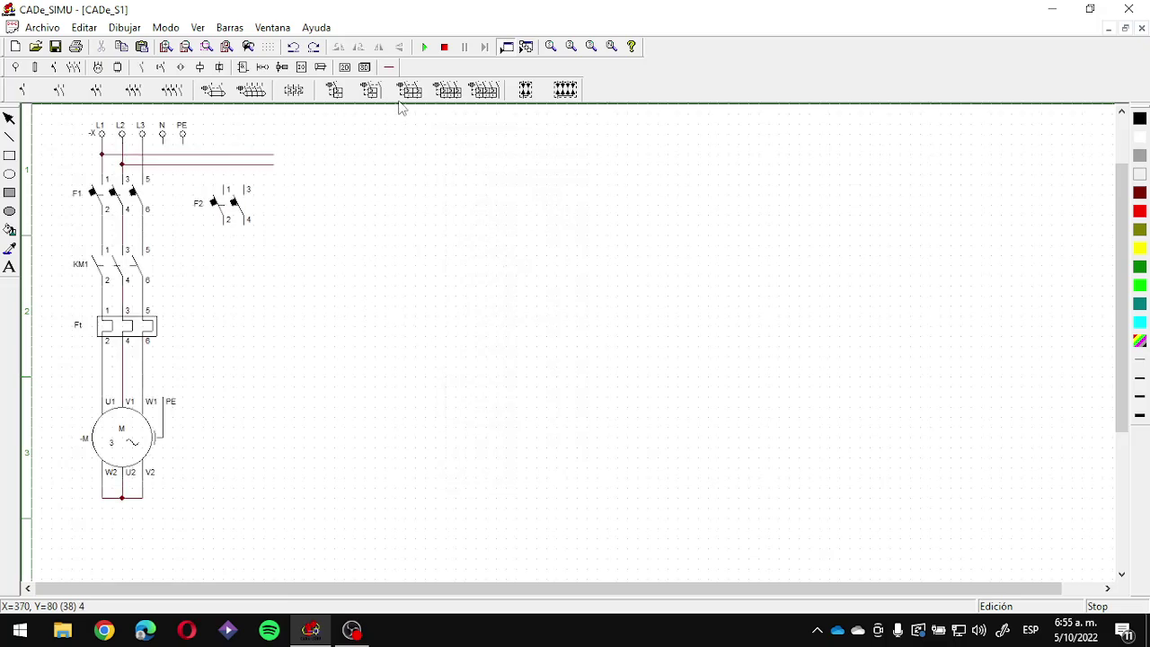
Step: Wire F2's terminals 1 and 3 to the L1 and L2 branches, and run control lines from its terminals 2 and 4
left_click(389, 67)
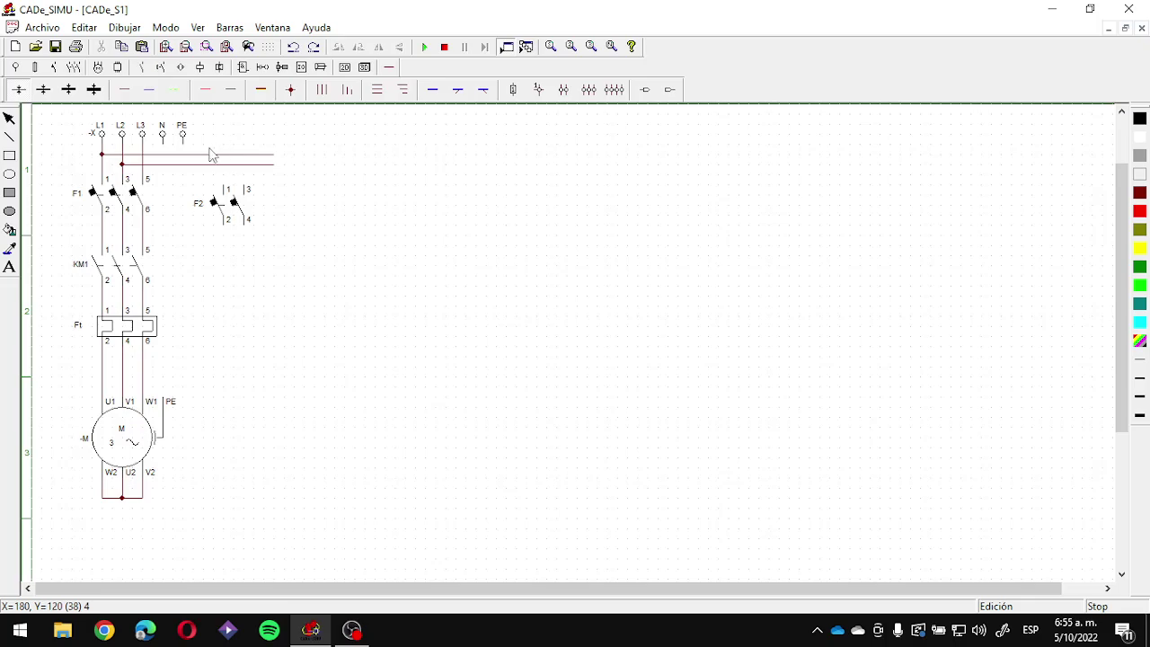
left_click(127, 91)
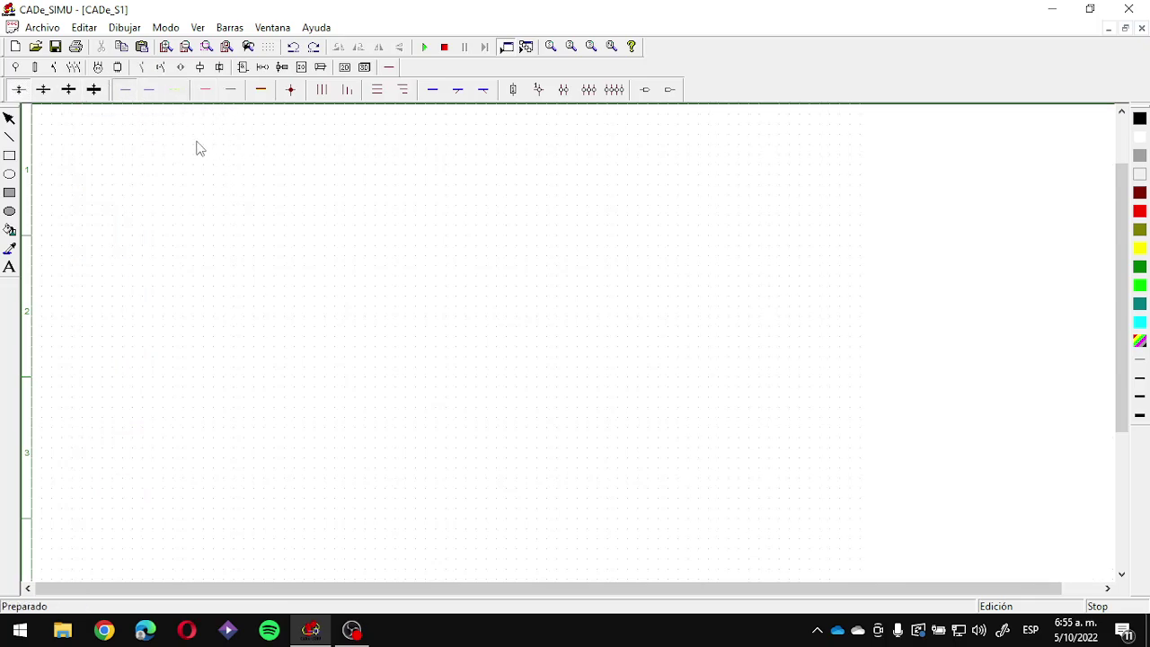
left_click_drag(224, 155, 247, 186)
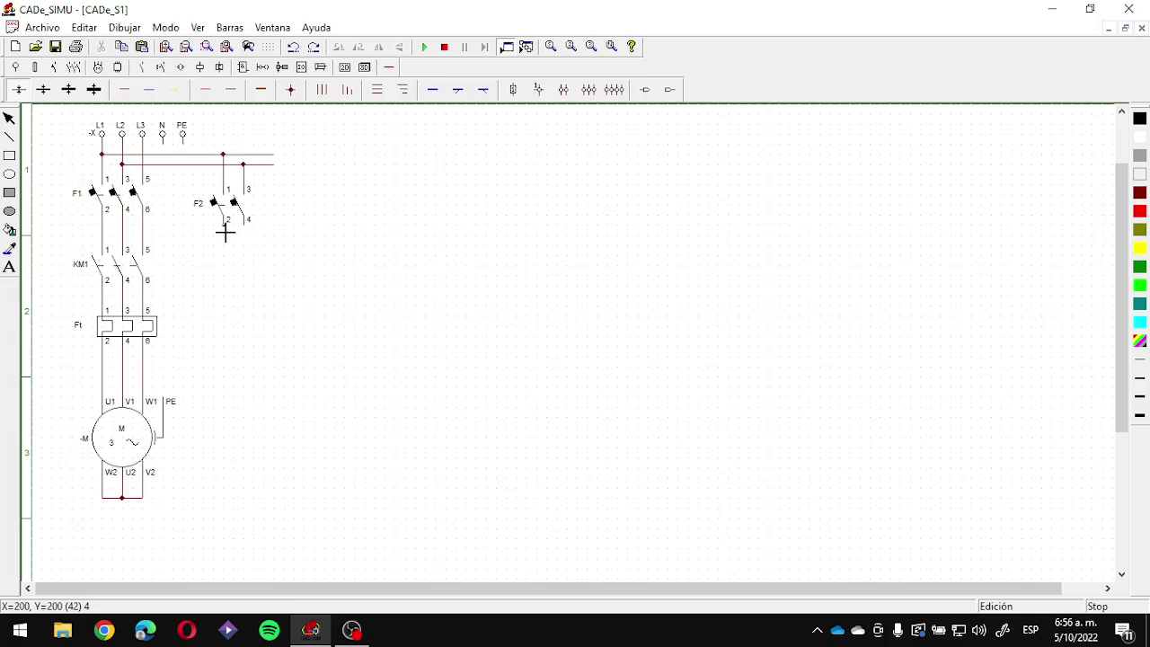
left_click_drag(224, 233, 586, 234)
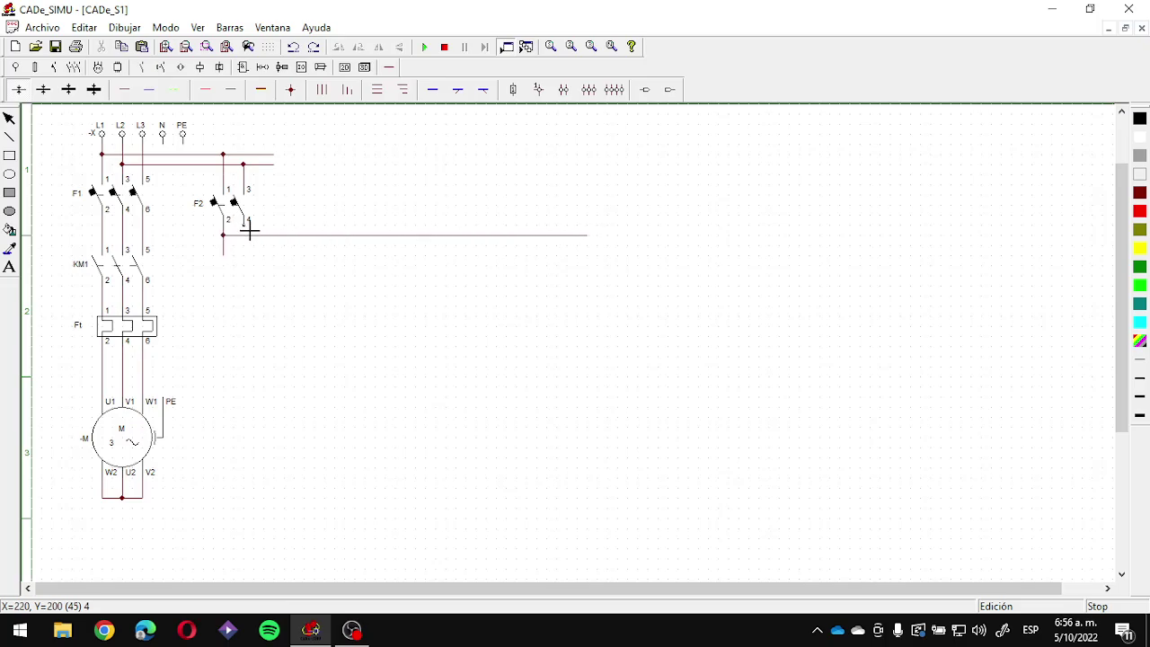
left_click_drag(249, 231, 590, 500)
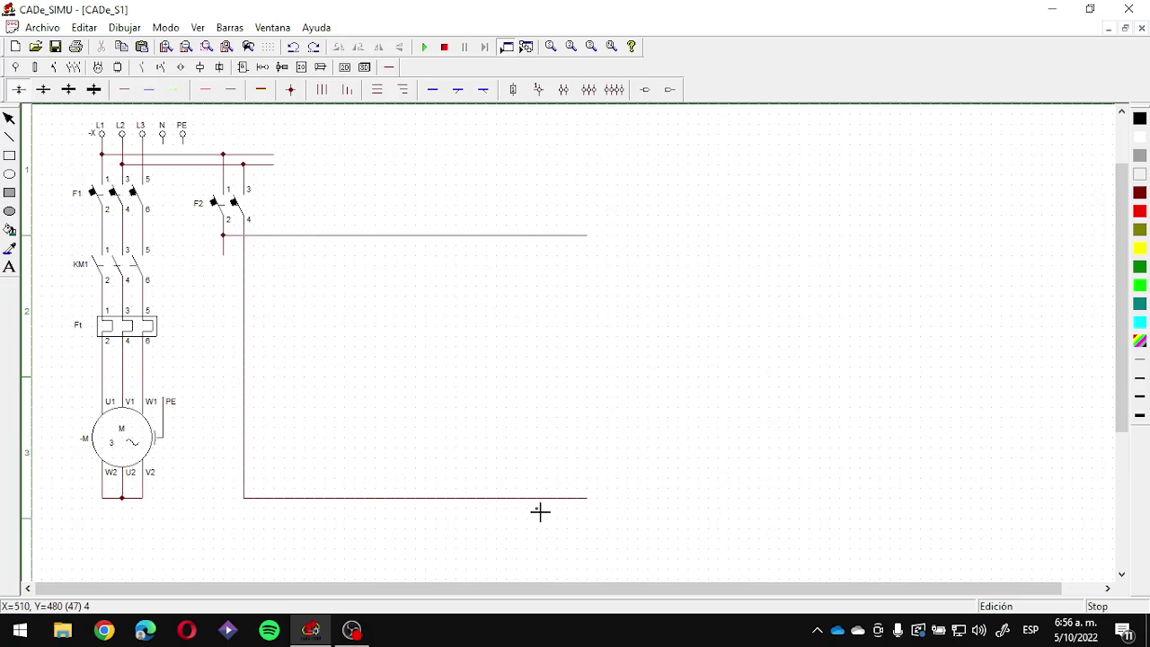
Step: Replace the lower horizontal control line with one further down, below the motor, joined to the wire from F2's terminal 4
key("Escape")
left_click(543, 500)
key("Delete")
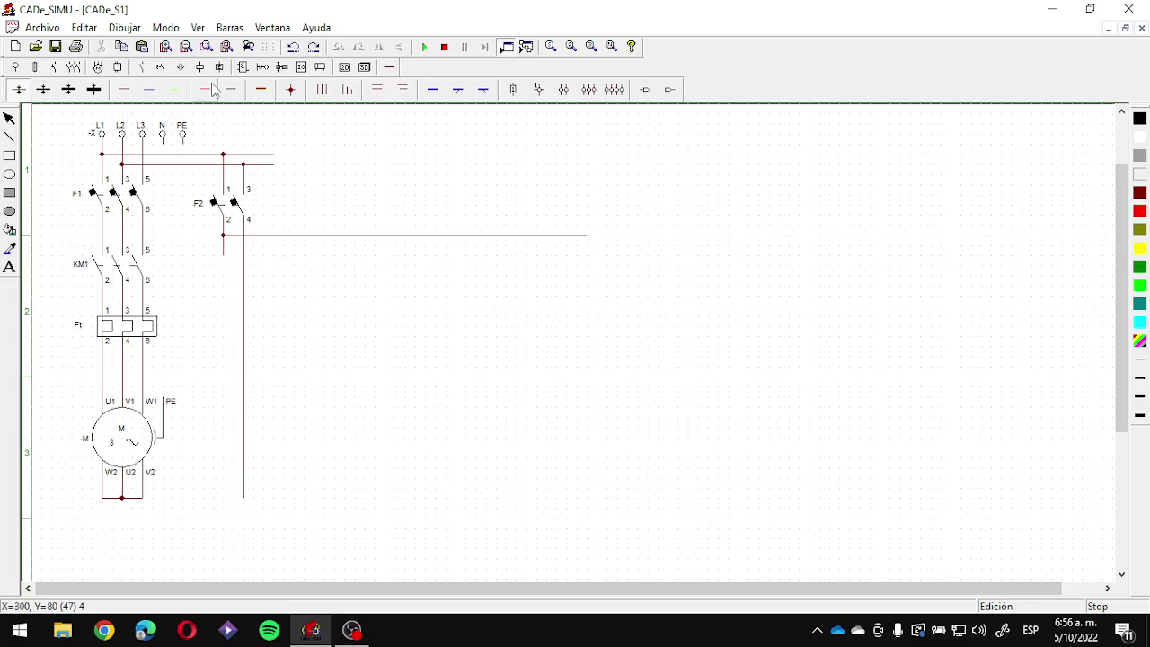
left_click(130, 90)
left_click_drag(248, 492, 598, 560)
left_click(9, 119)
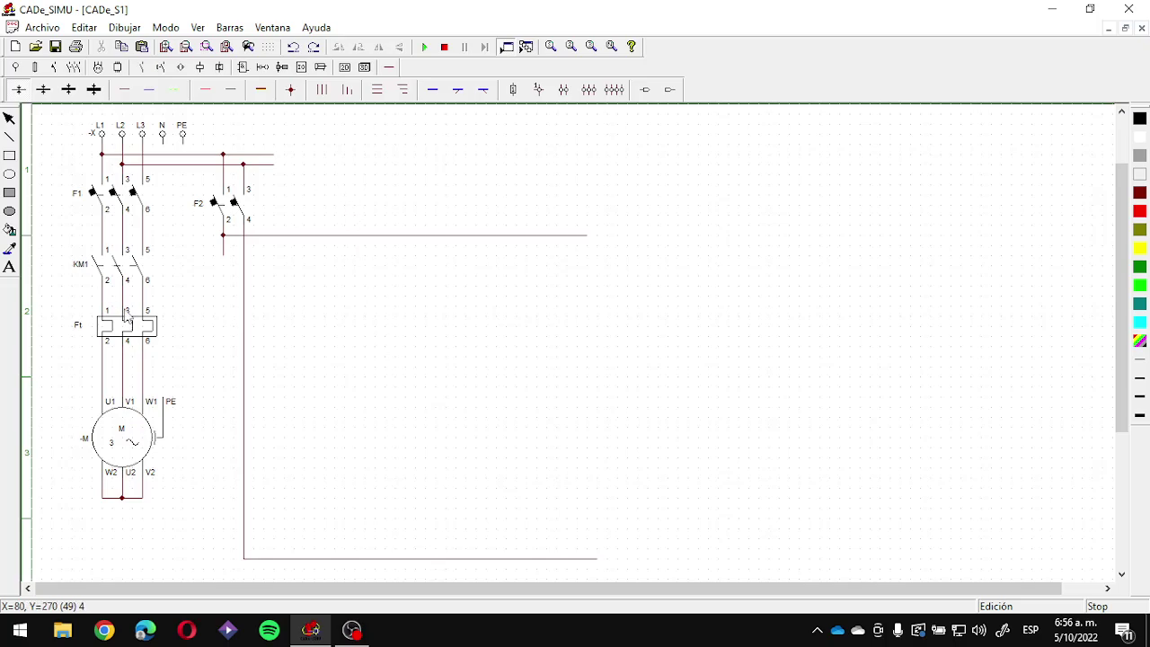
Step: Try mirroring breaker F2 horizontally, and restore its original orientation
left_click(244, 216)
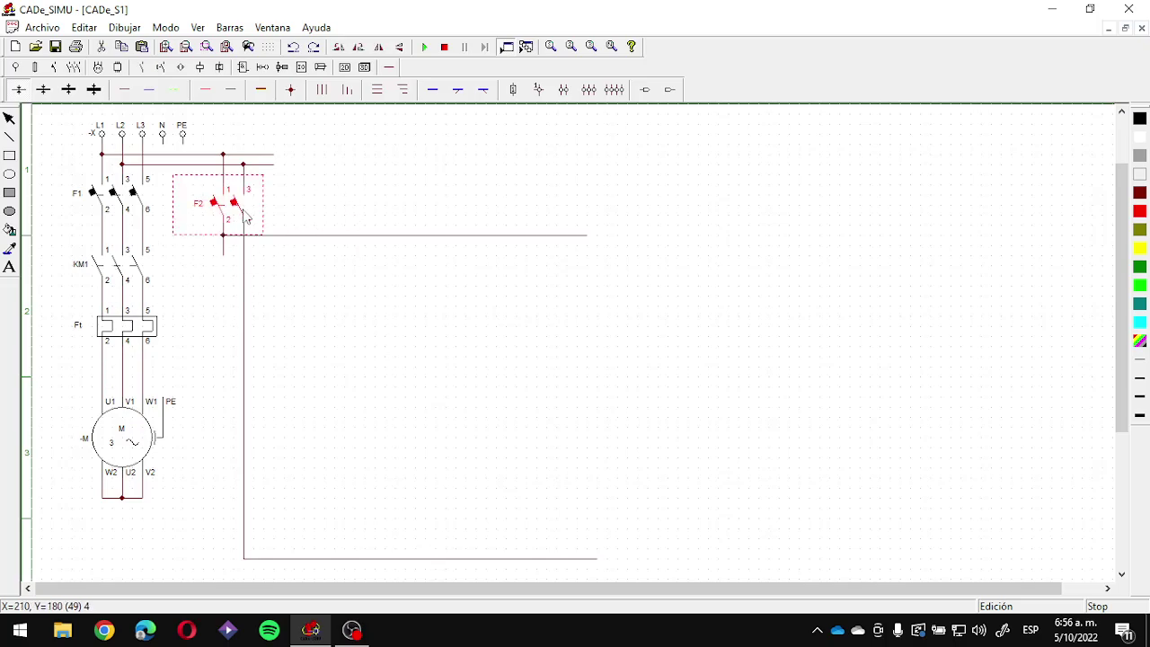
left_click(380, 49)
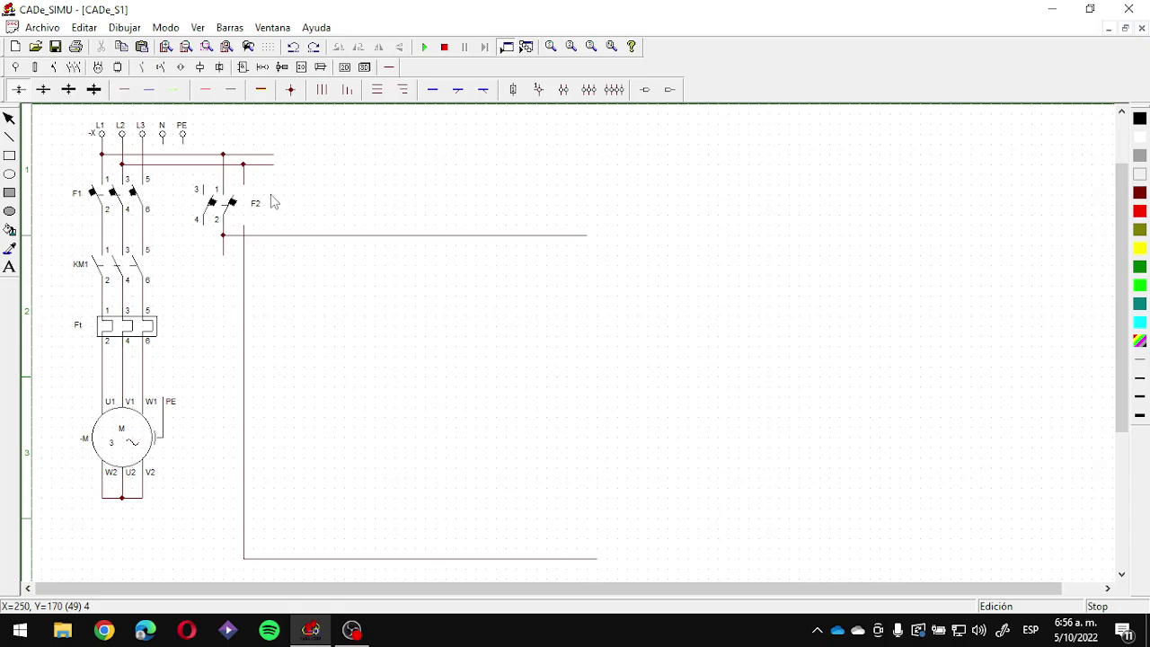
key("Delete")
key("ctrl+z")
left_click(378, 47)
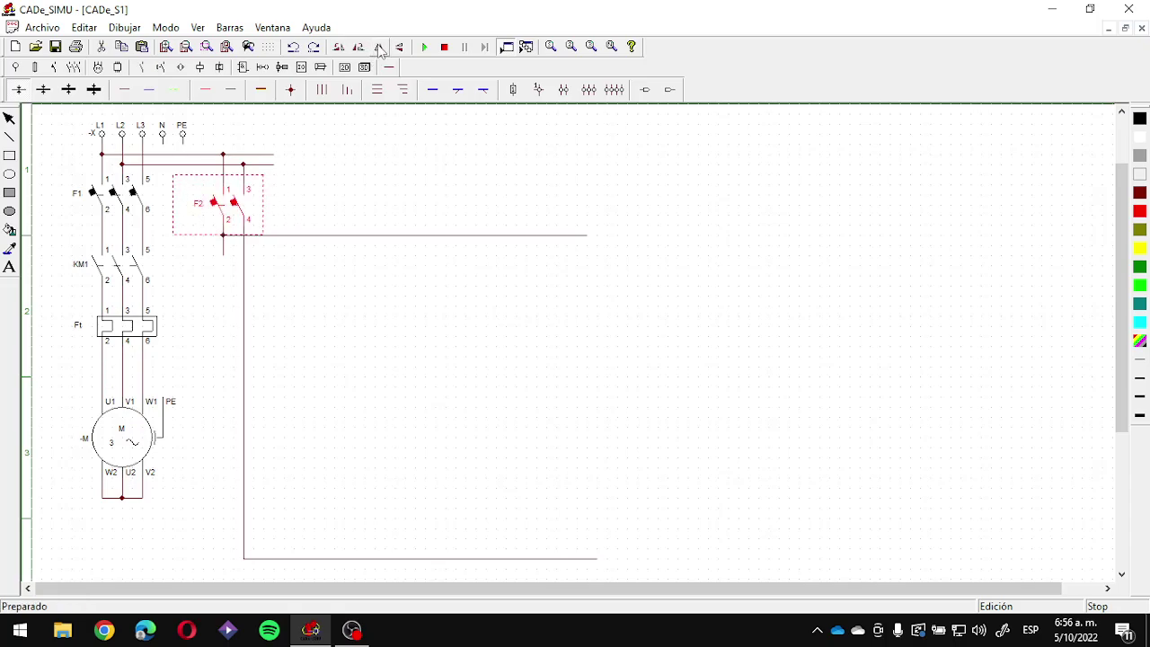
left_click(388, 192)
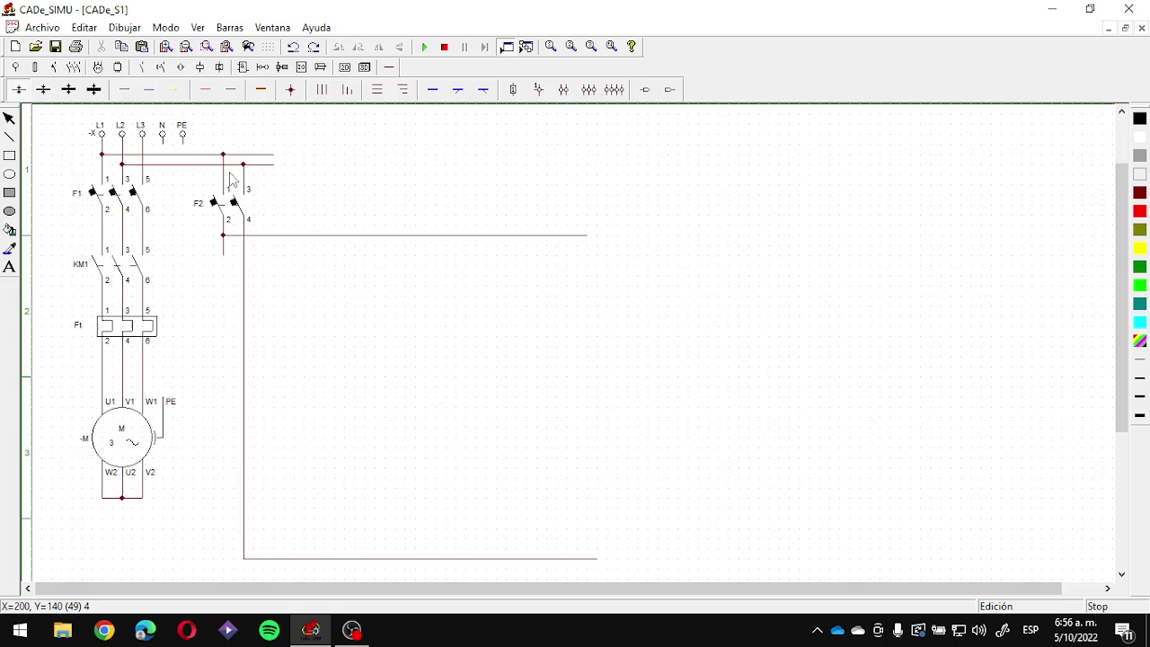
Step: Delete the wires leaving F2's terminals 2 and 4, keeping the lowest horizontal control line
left_click(271, 235)
key("Delete")
left_click(222, 248)
key("Delete")
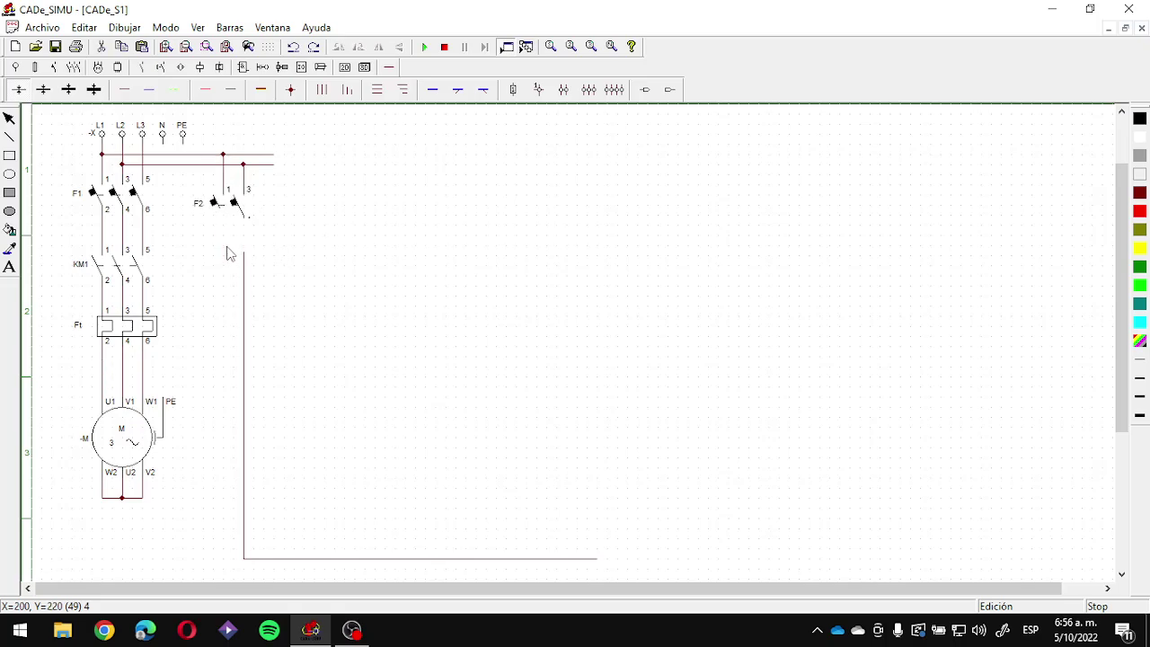
left_click(244, 254)
key("Delete")
left_click(244, 521)
key("Delete")
Step: Delete the supply wires feeding F2 from L1 and L2, along with the leftover connection points around F2
left_click_drag(222, 167, 225, 165)
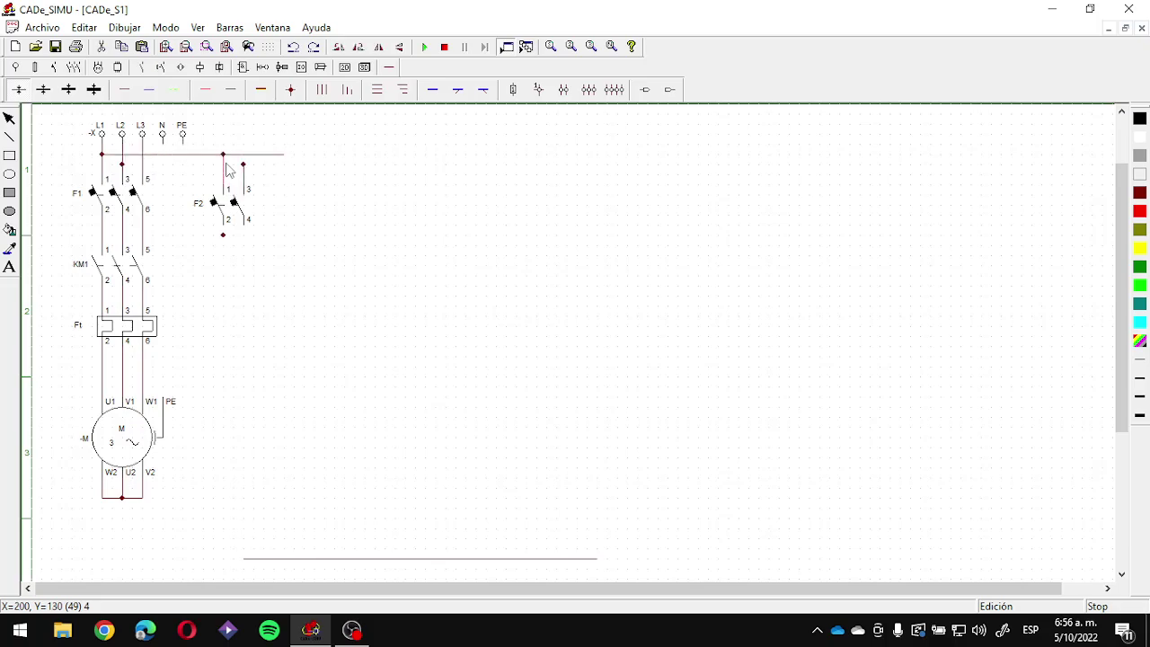
key("Delete")
left_click(225, 156)
key("Delete")
key("Delete")
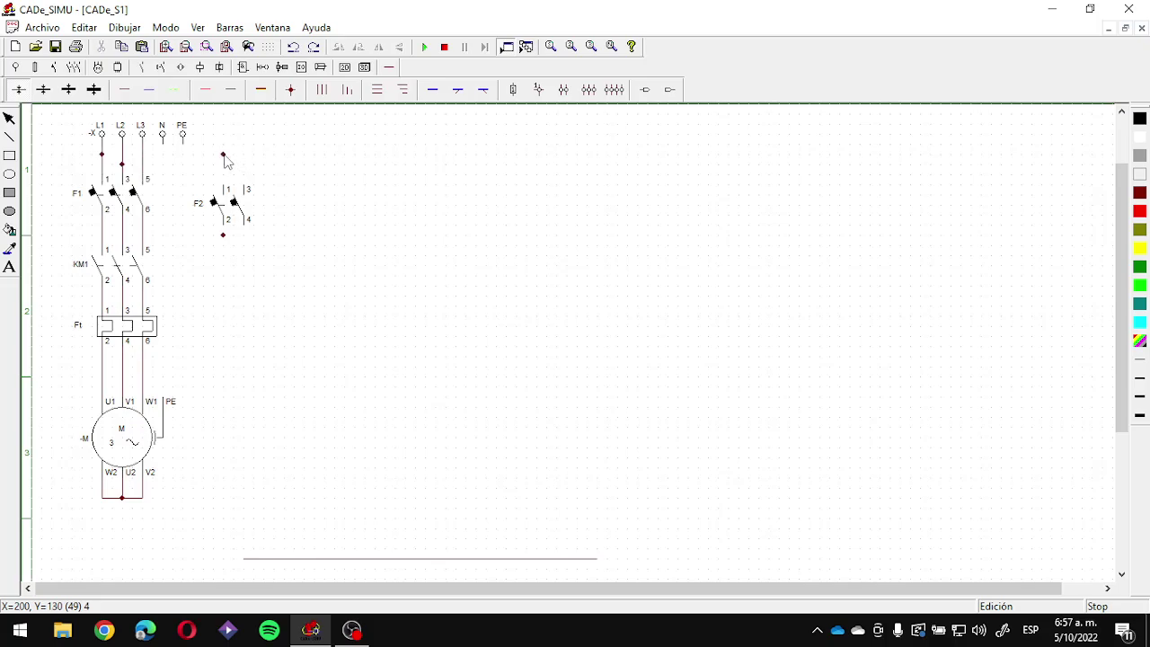
left_click(228, 247)
key("Delete")
key("ctrl+z")
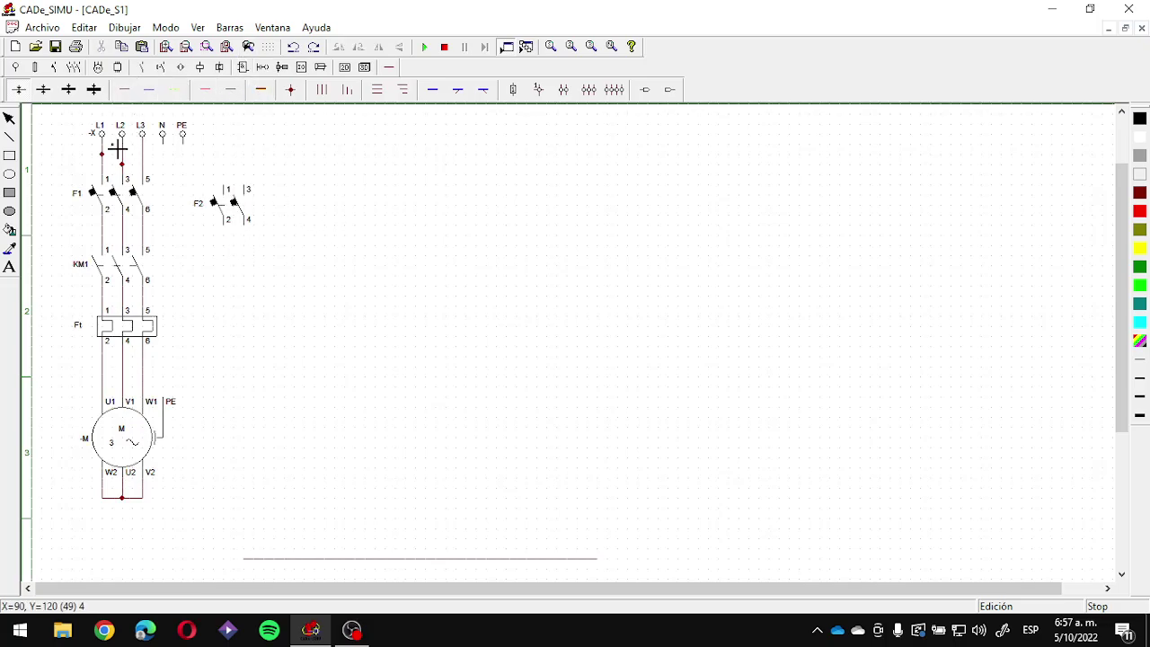
Step: Redraw longer horizontal supply wires from L1 and L2, and connect the L2 wire through F2's terminals 1 and 2 to the lower control line
left_click_drag(106, 153, 393, 153)
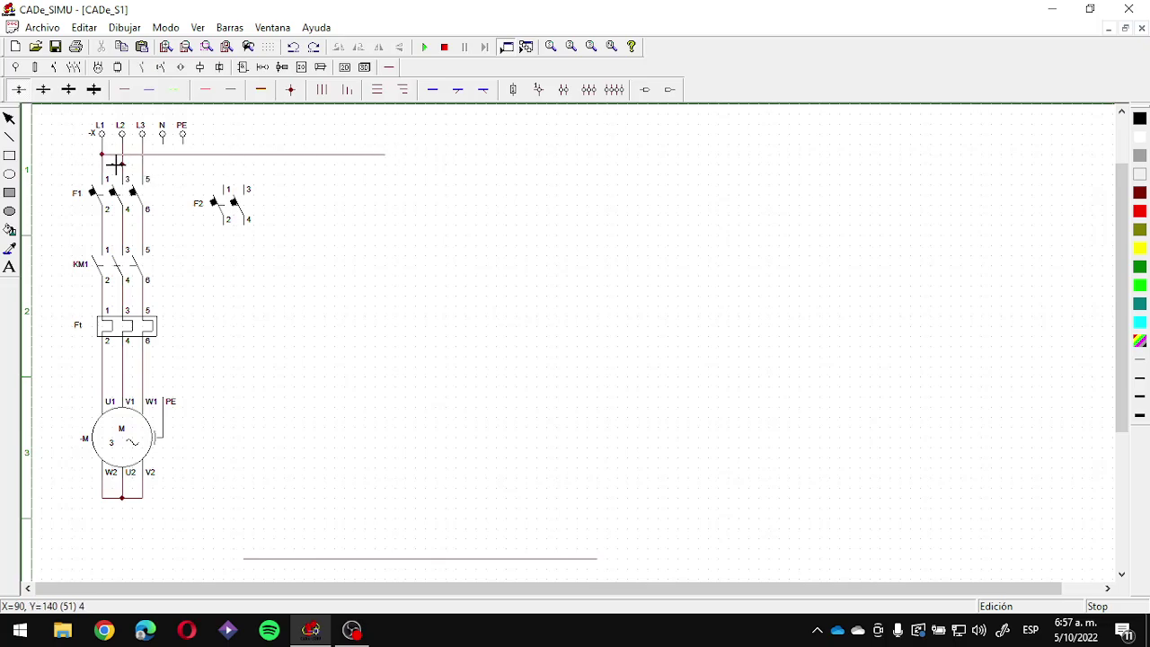
left_click_drag(121, 164, 369, 163)
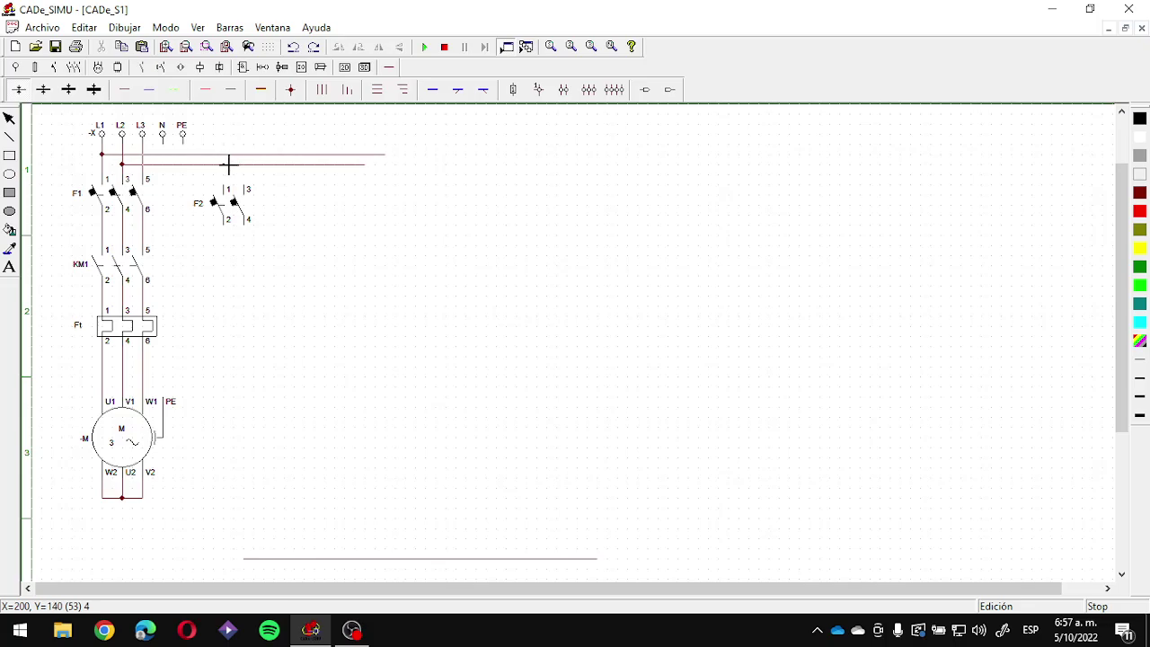
left_click_drag(229, 170, 229, 187)
left_click_drag(227, 230, 251, 559)
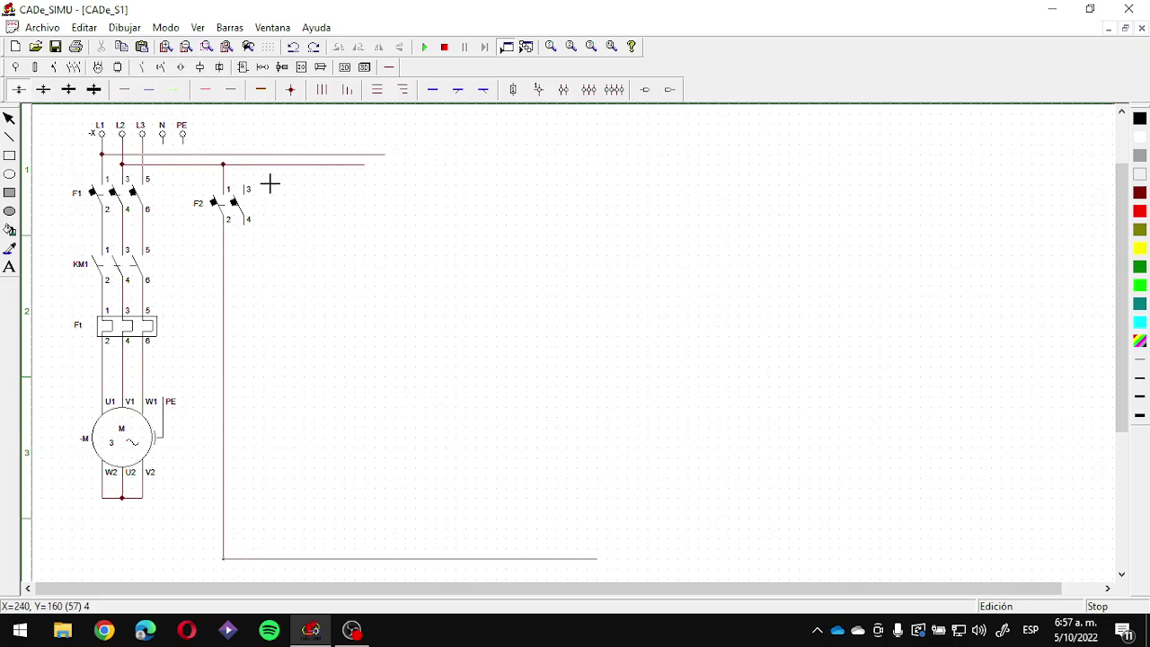
Step: Wire the L1 supply line through F2's terminals 3 and 4 to a new horizontal control line below the breaker
mouse_move(244, 156)
left_mouse_down()
mouse_move(246, 261)
mouse_move(247, 243)
mouse_move(297, 236)
mouse_move(632, 242)
mouse_move(603, 241)
left_mouse_up()
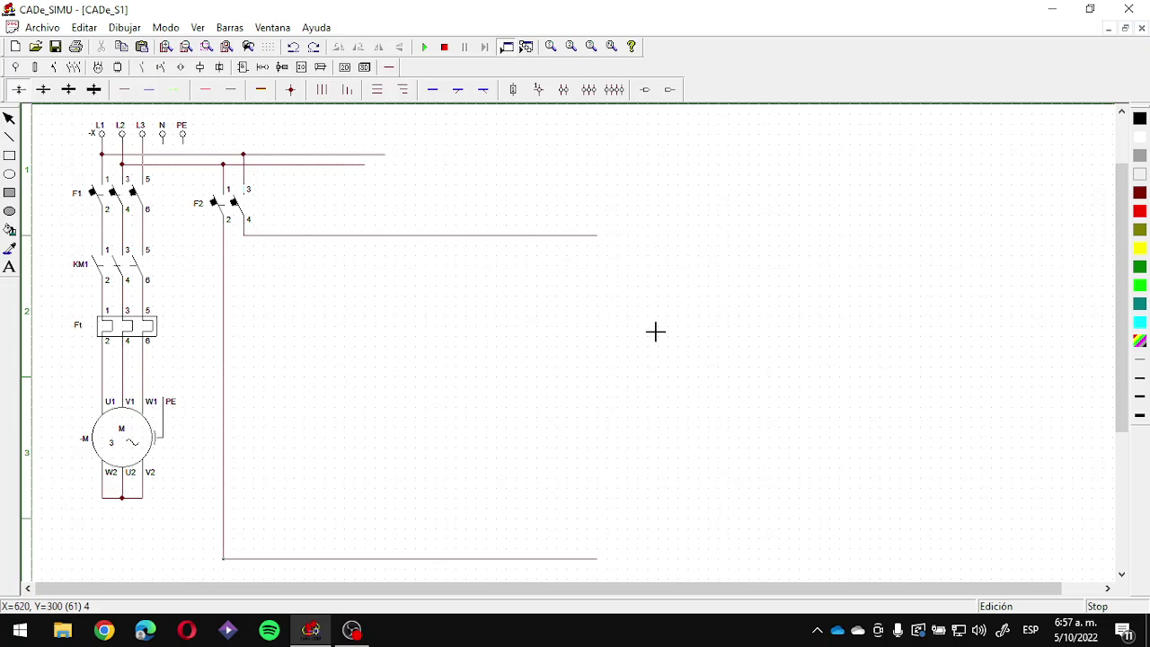
key("Escape")
Step: Place a normally closed mushroom pushbutton below the upper control line and wire its terminal 11 to that line
left_click(54, 68)
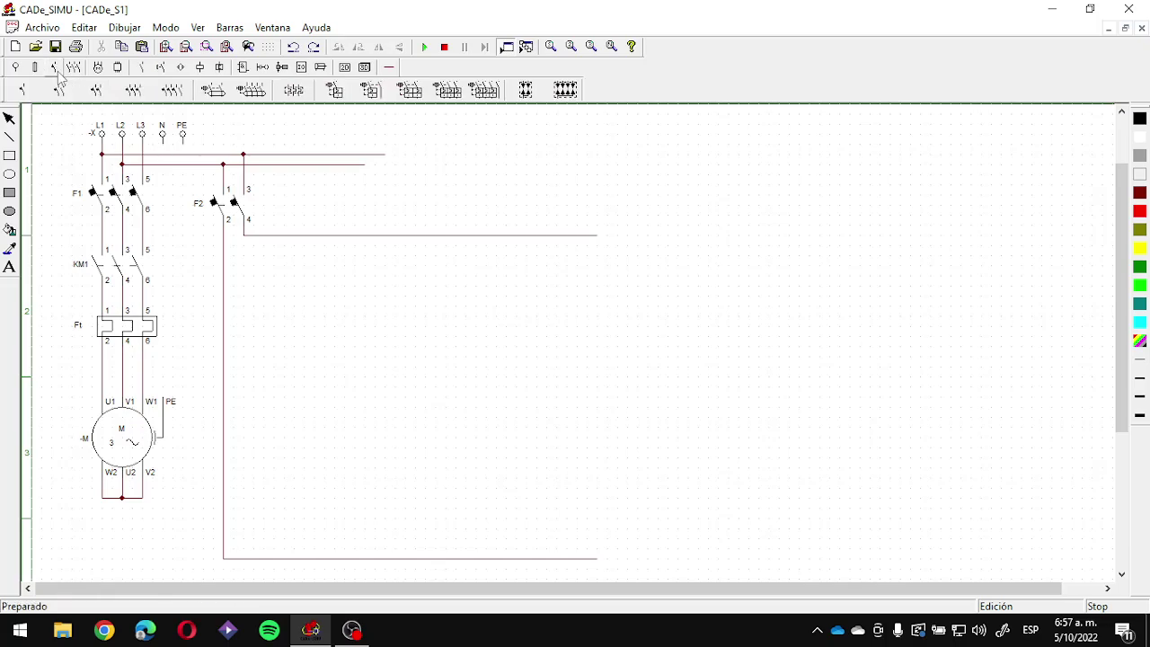
left_click(161, 68)
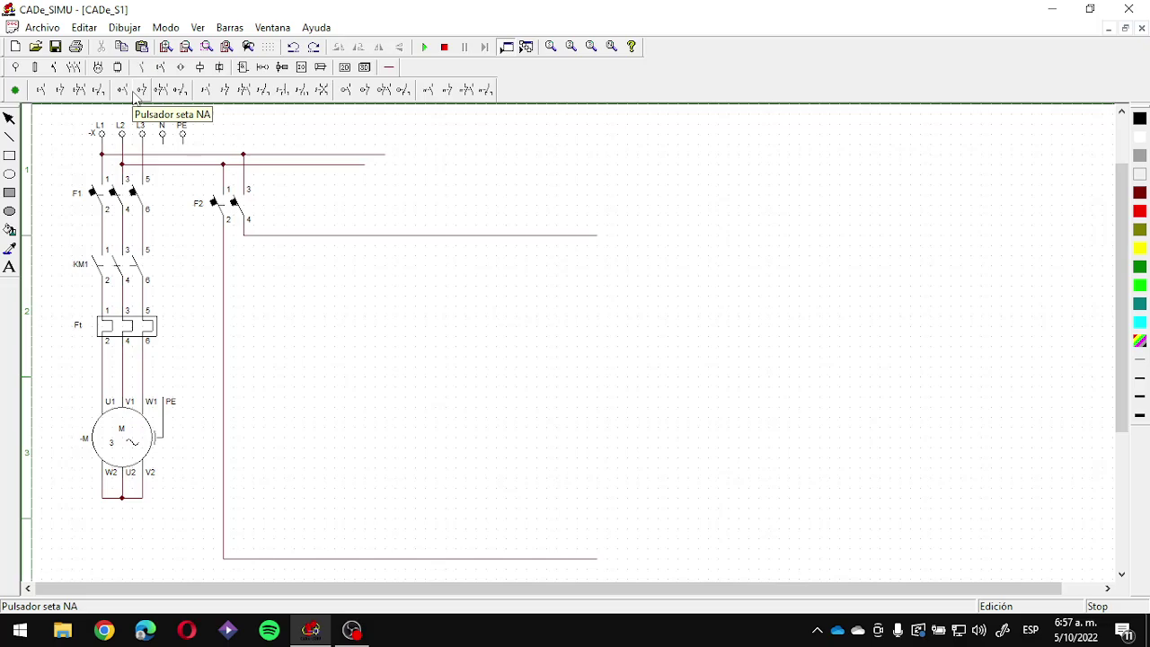
left_click(137, 91)
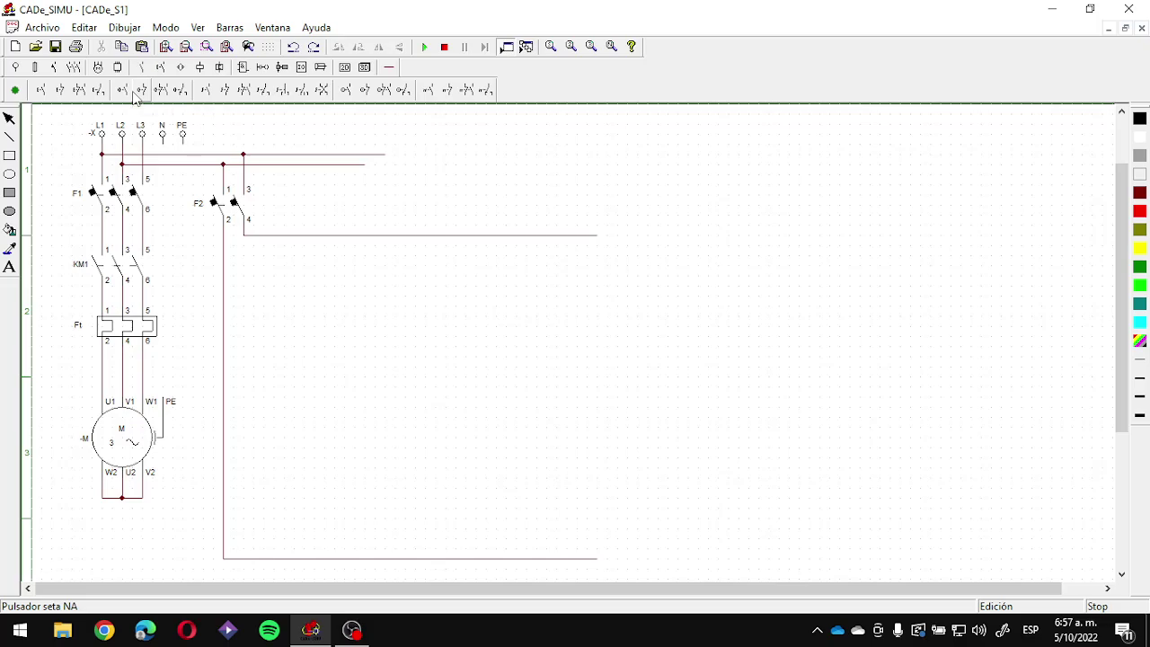
left_click(316, 281)
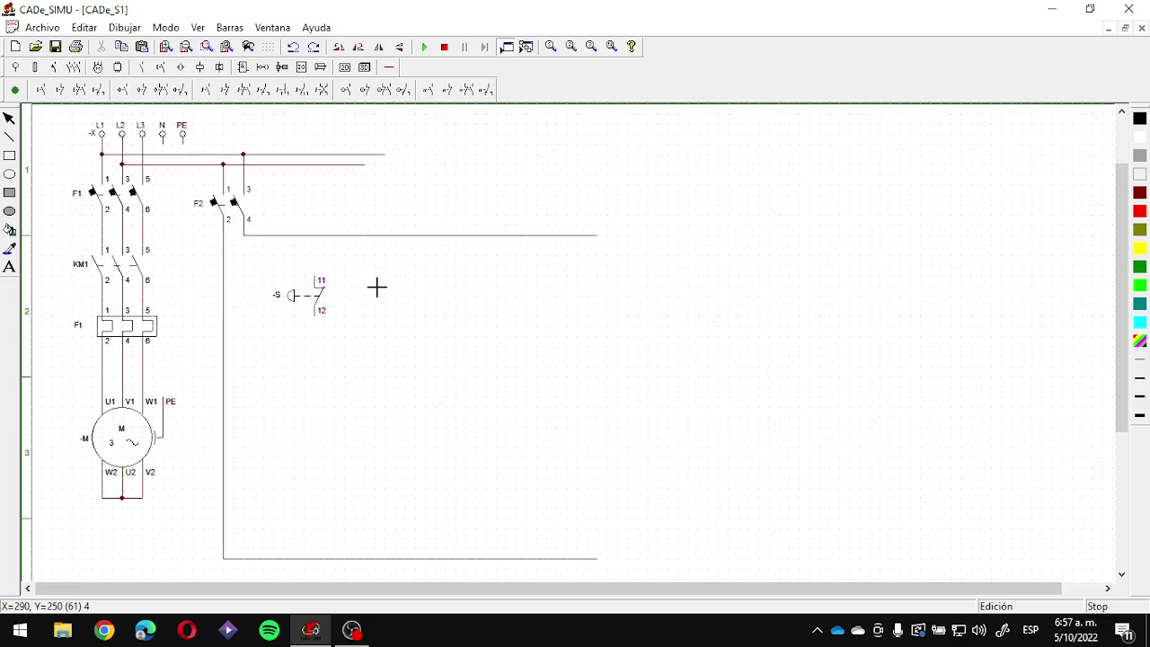
key("Escape")
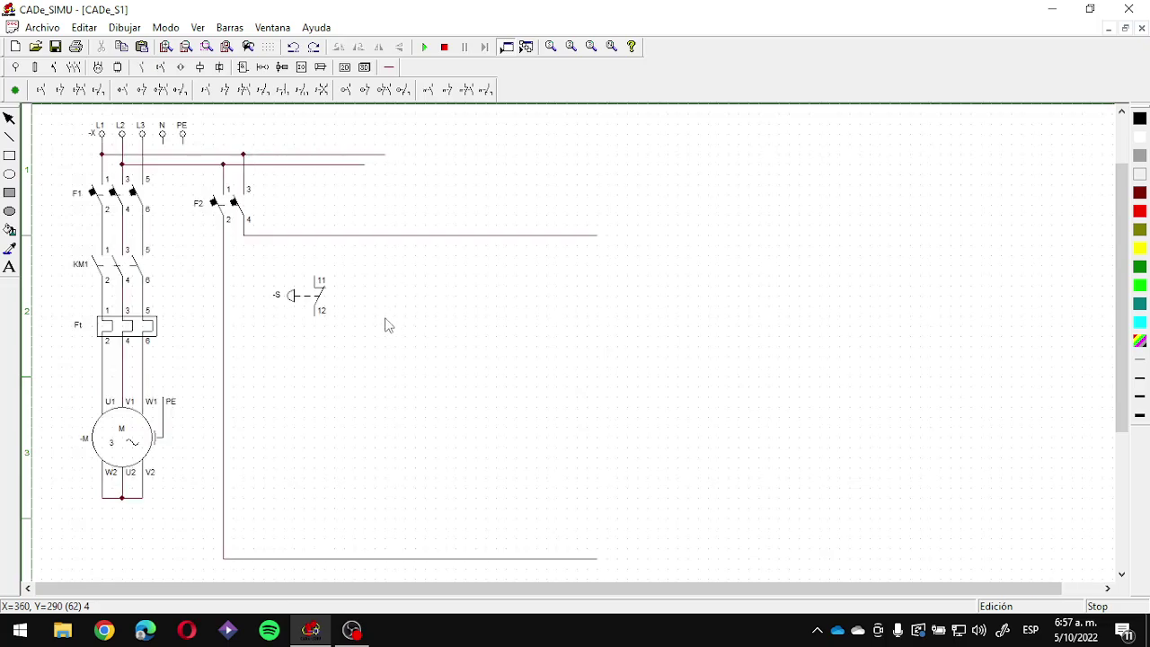
left_click(389, 66)
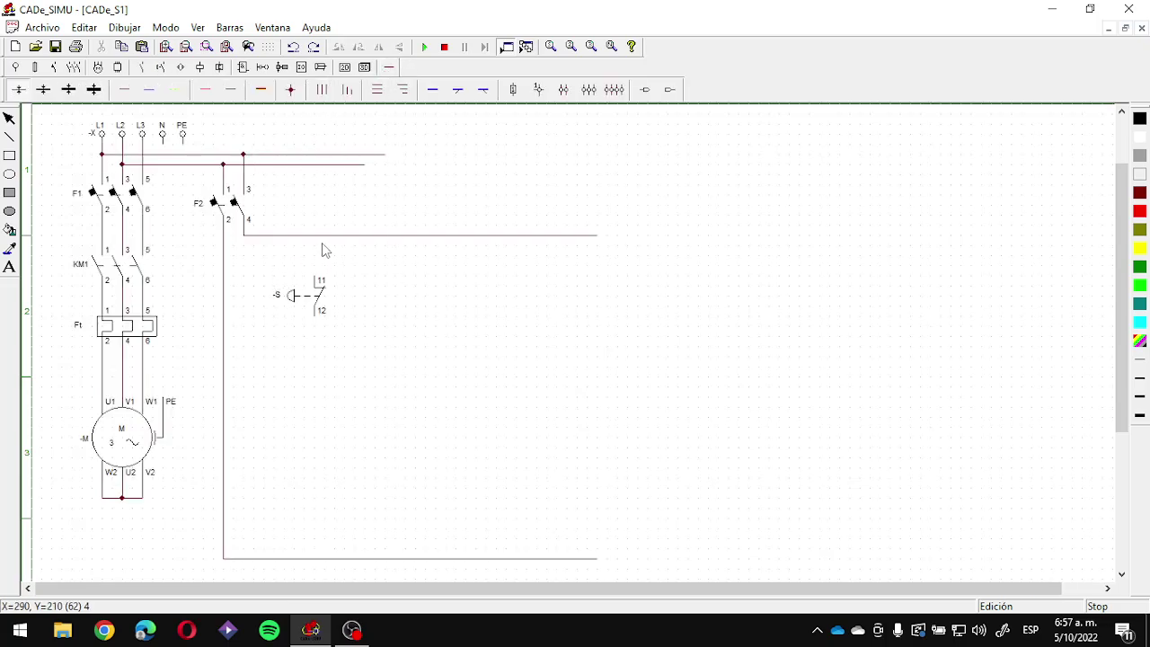
left_click(403, 90)
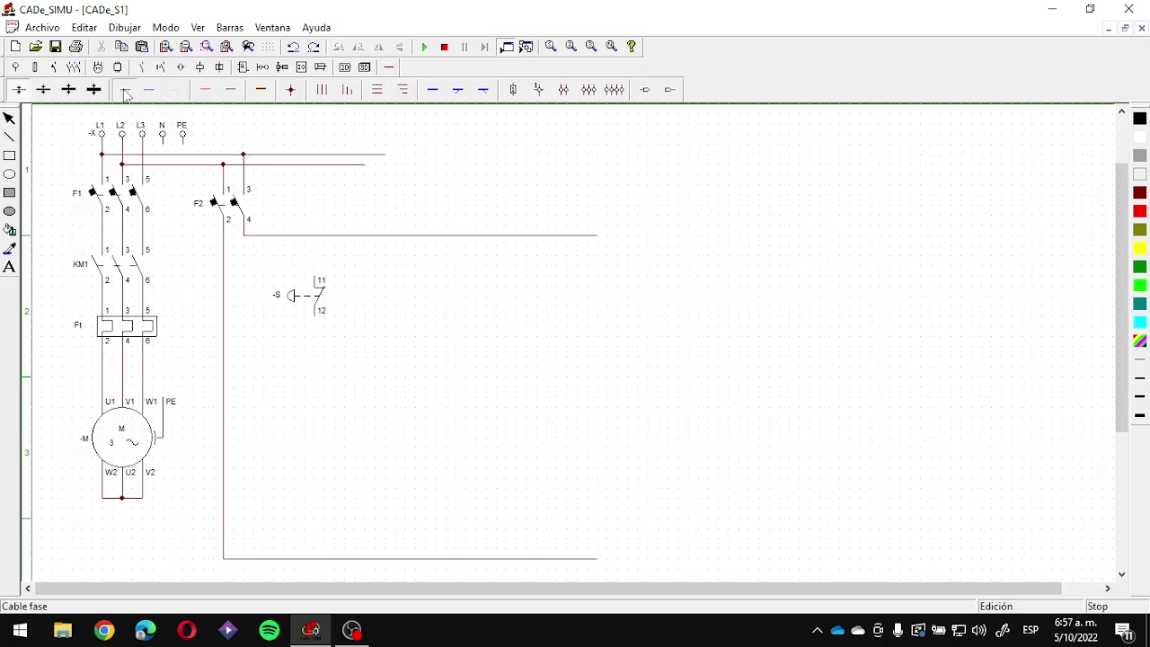
left_click_drag(323, 241, 321, 279)
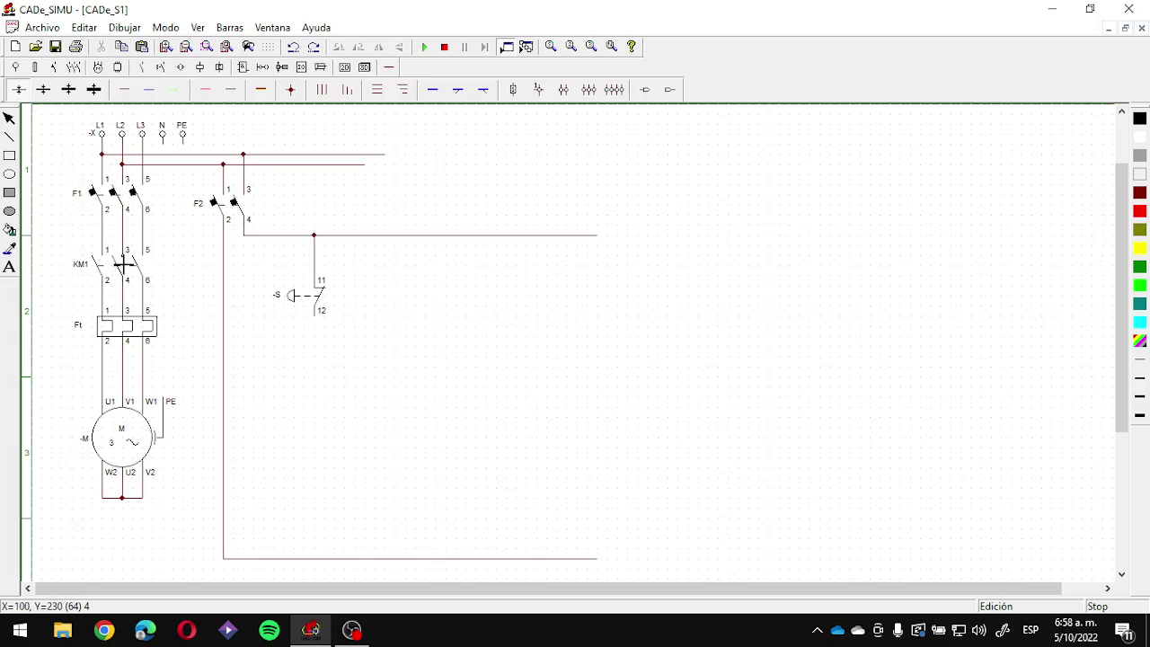
Step: Place a monostable coil below the pushbutton, and wire it between the pushbutton's terminal 12 and the lower control line
left_click(206, 68)
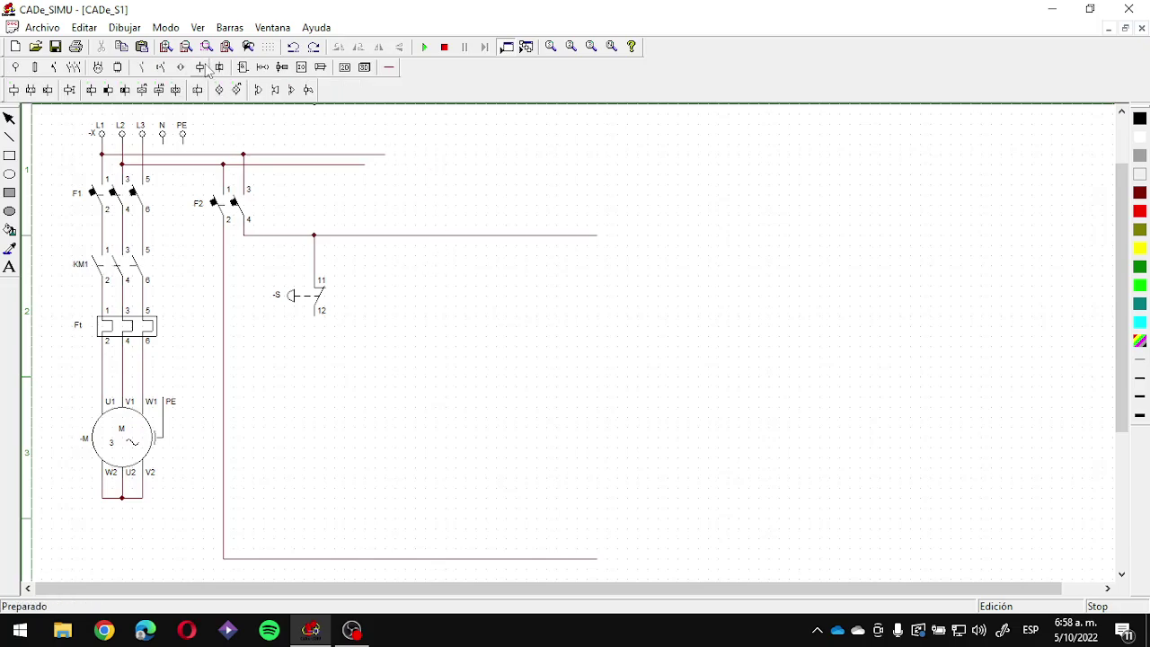
left_click(13, 91)
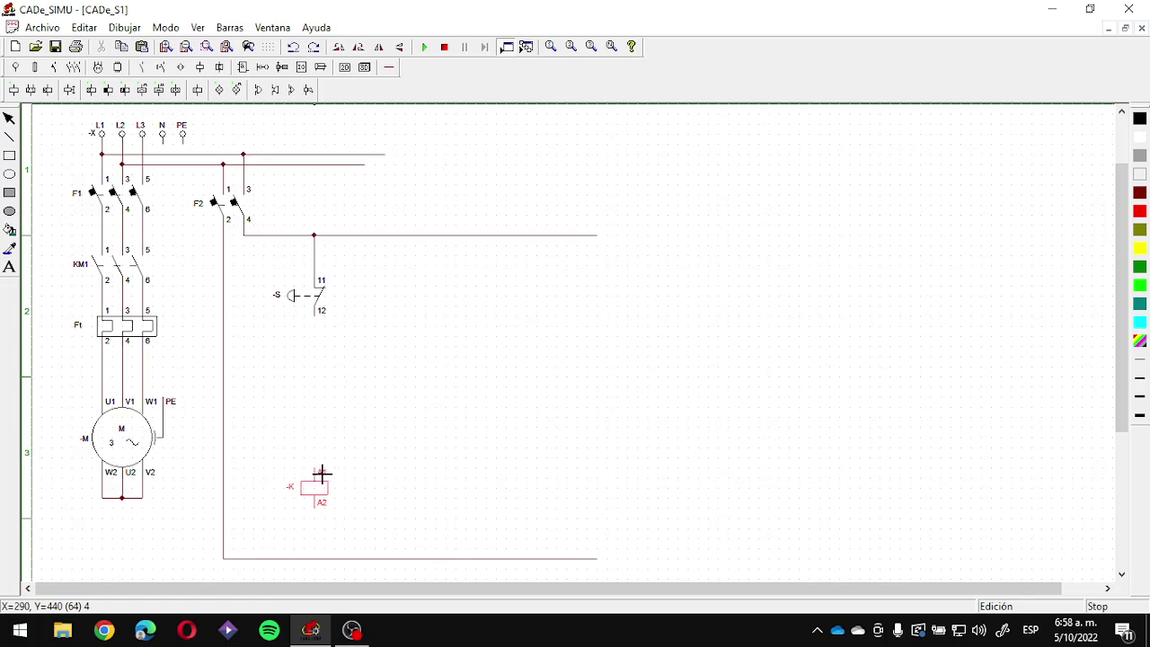
left_click(321, 488)
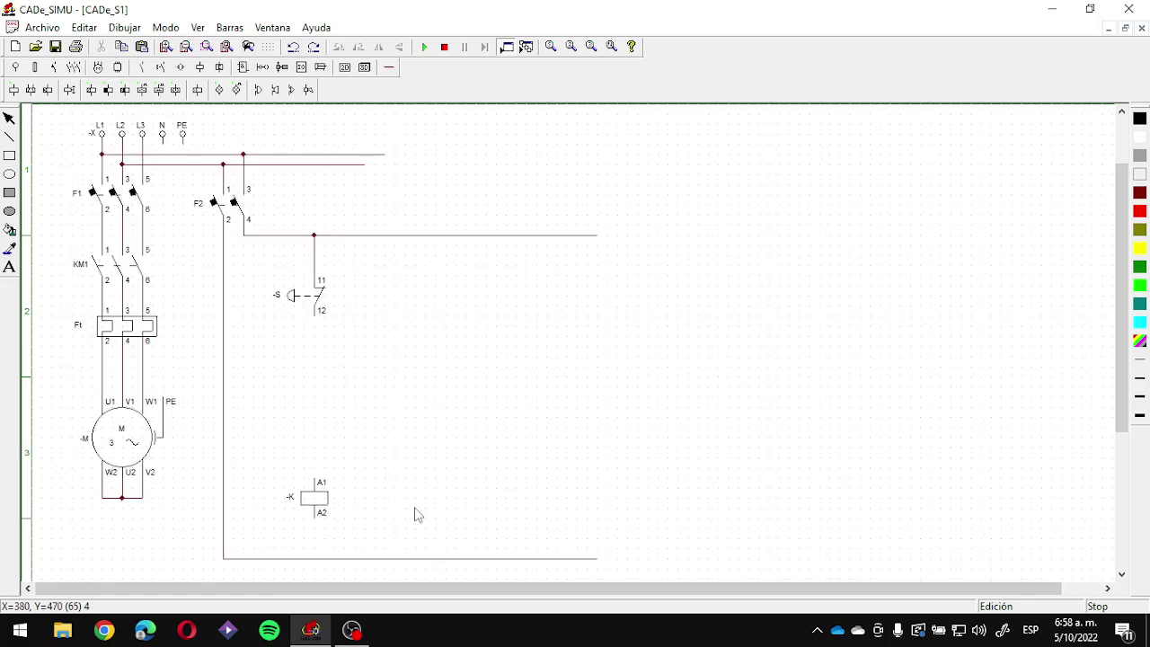
left_click(389, 66)
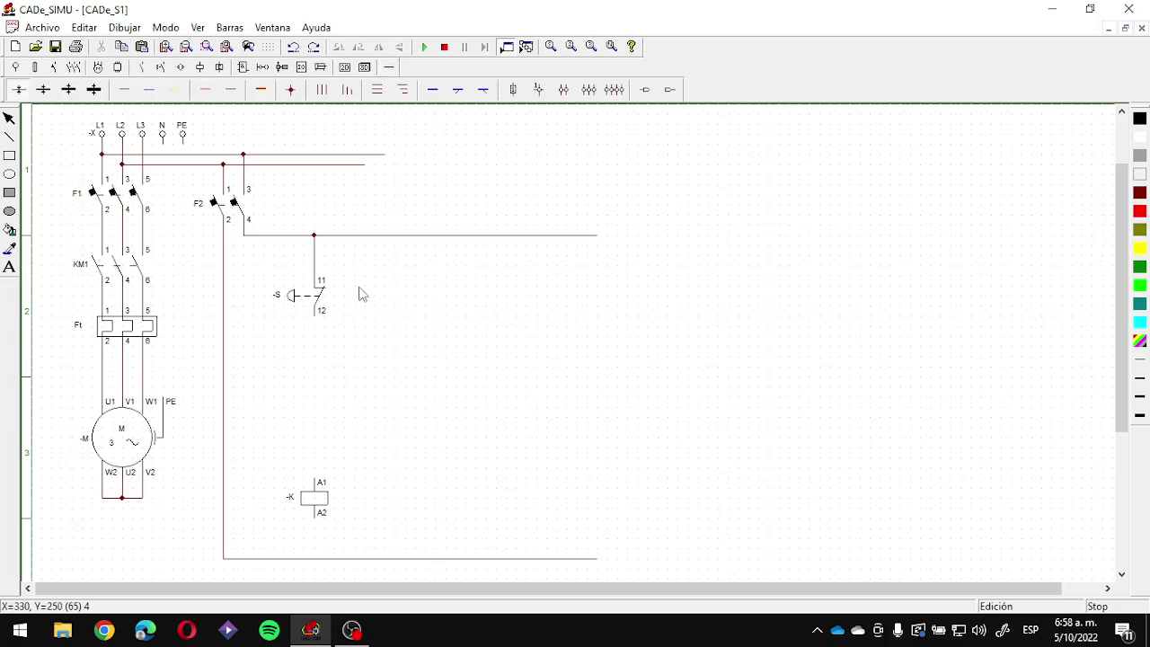
left_click(126, 90)
left_click_drag(321, 319, 318, 484)
left_click_drag(320, 528, 318, 558)
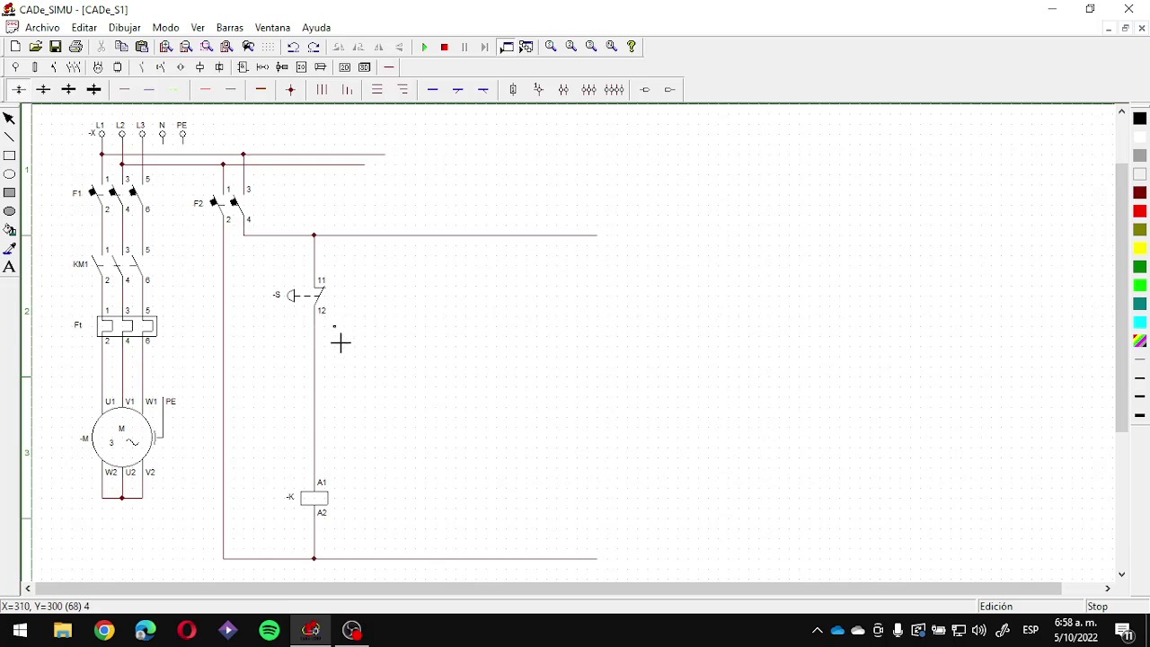
Step: Rename the coil as KM1
key("Escape")
left_click(294, 496)
double_click(296, 502)
left_click_drag(530, 193, 520, 201)
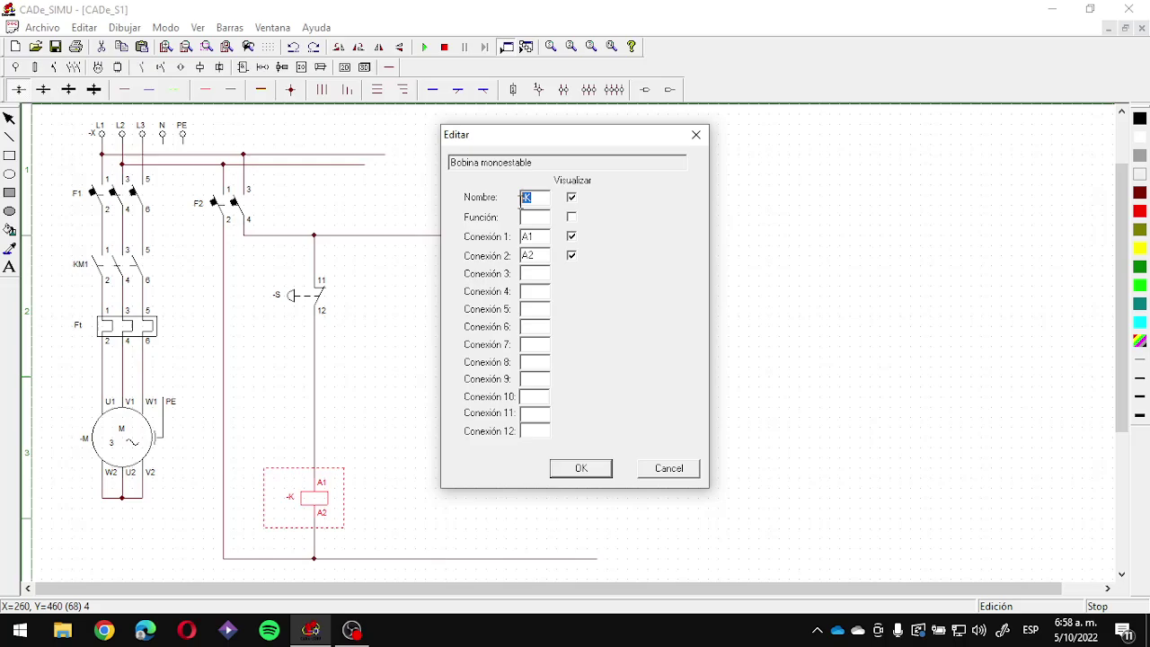
type("KM1")
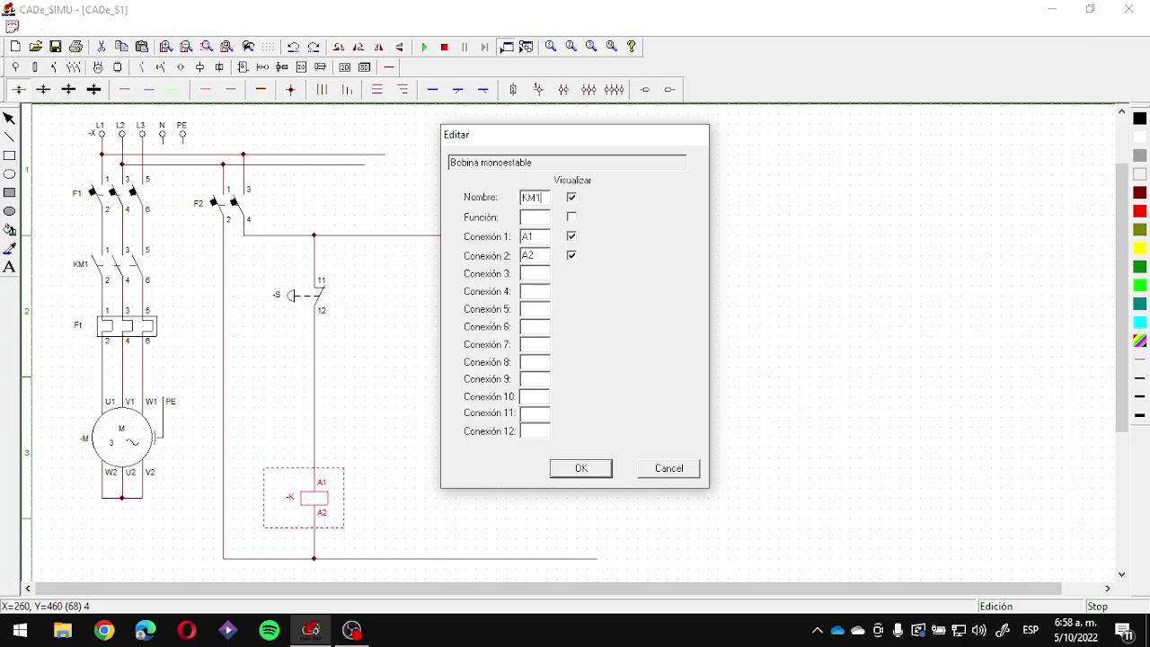
key("Return")
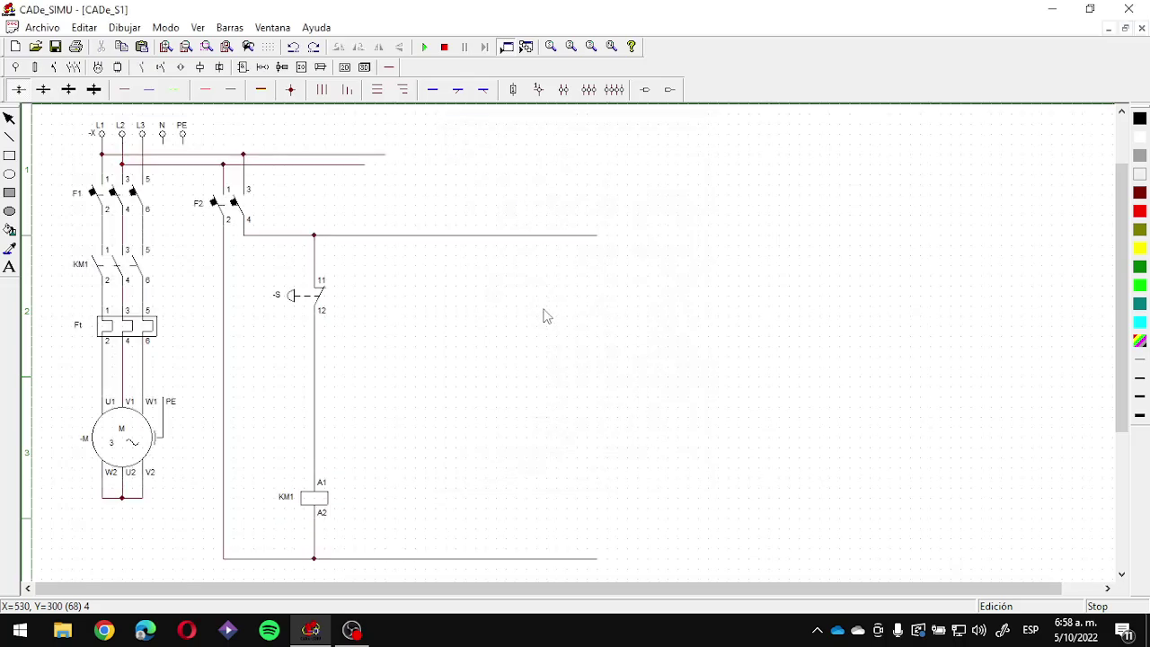
Step: Simulate the circuit with breakers F1 and F2 closed to check the control supply, and stop the simulation
left_click(424, 46)
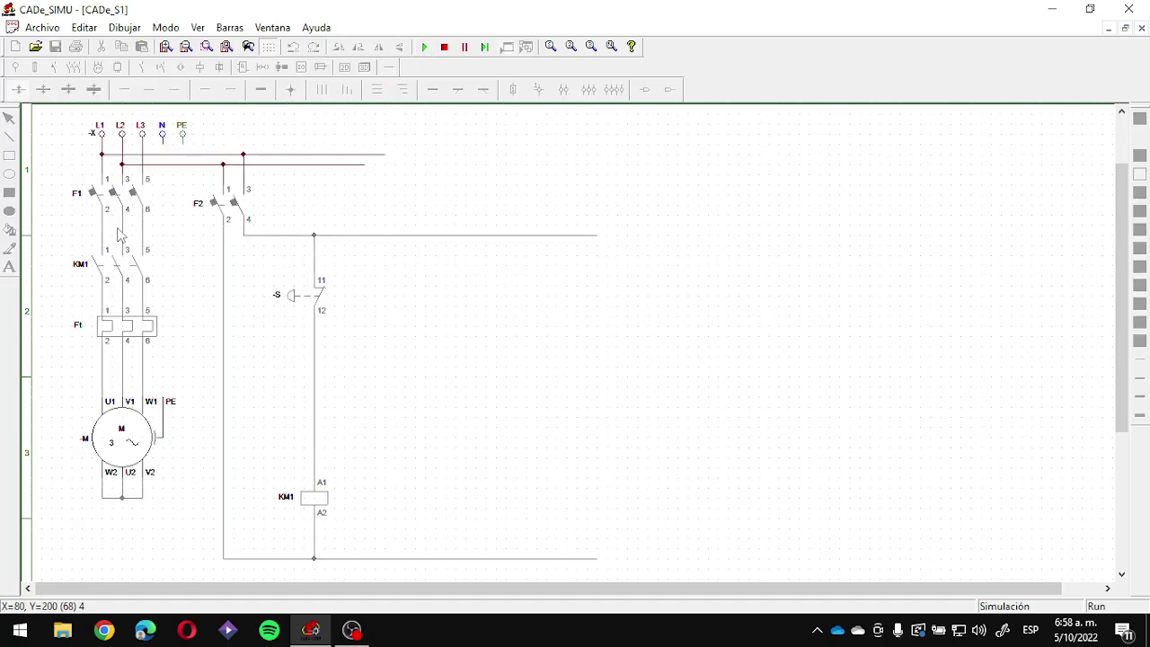
left_click(129, 193)
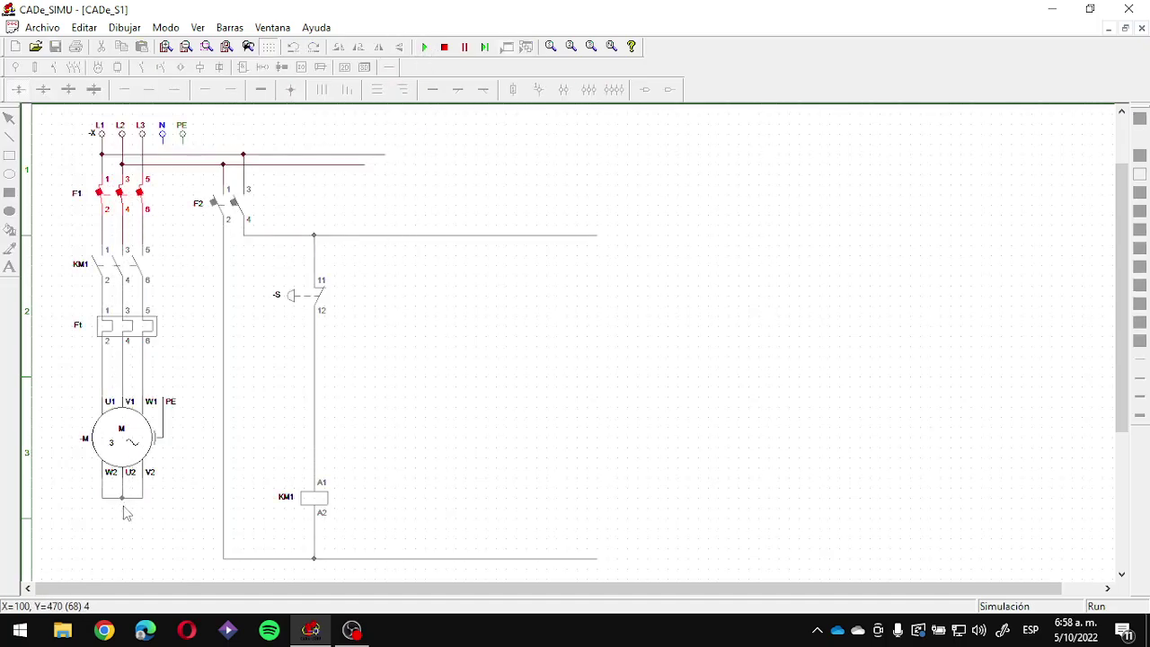
left_click(236, 205)
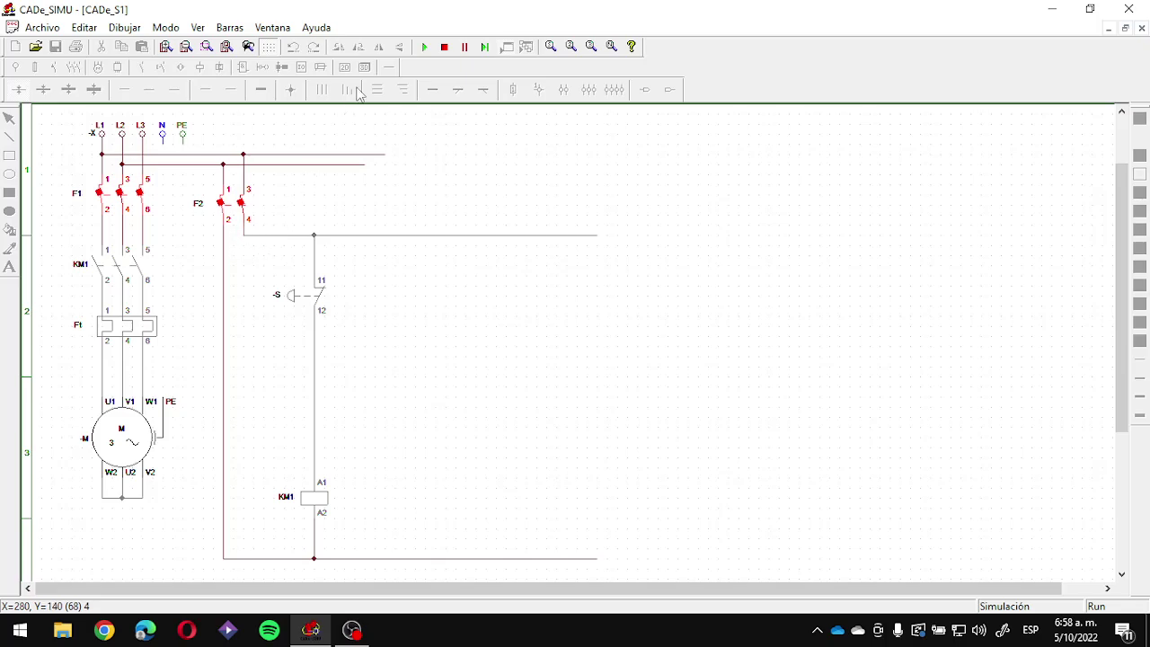
left_click(446, 52)
Step: Delete the upper control line and its leftover wire at F2's terminal 4, and redraw the line from that terminal
left_click(258, 240)
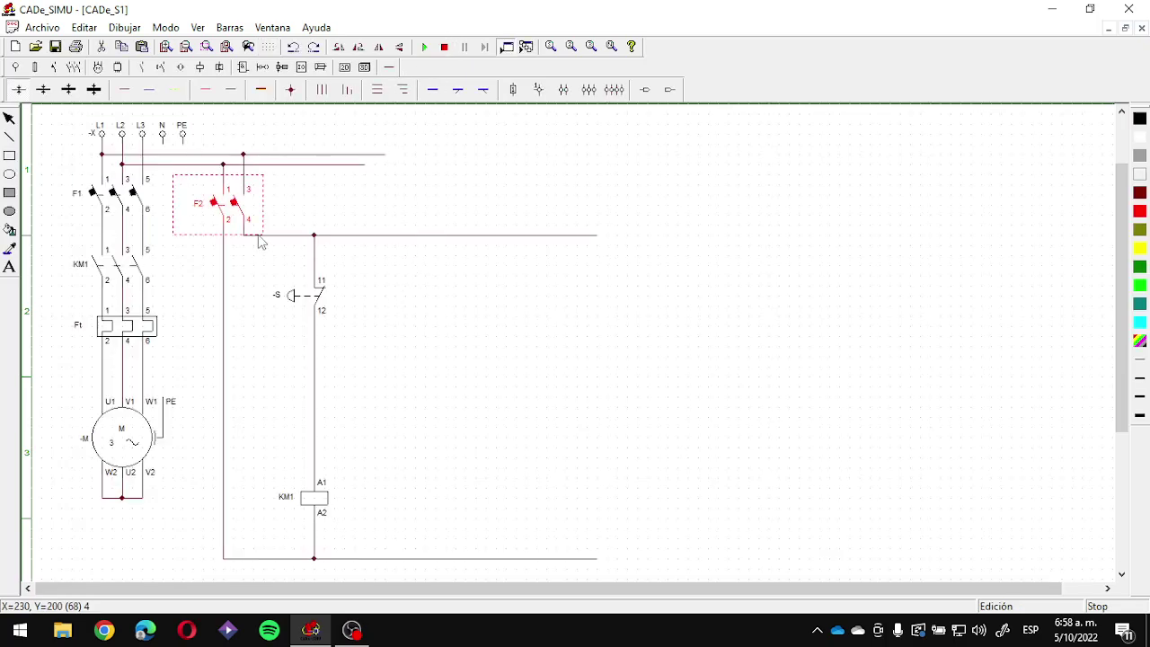
left_click(285, 241)
key("Delete")
left_click(243, 233)
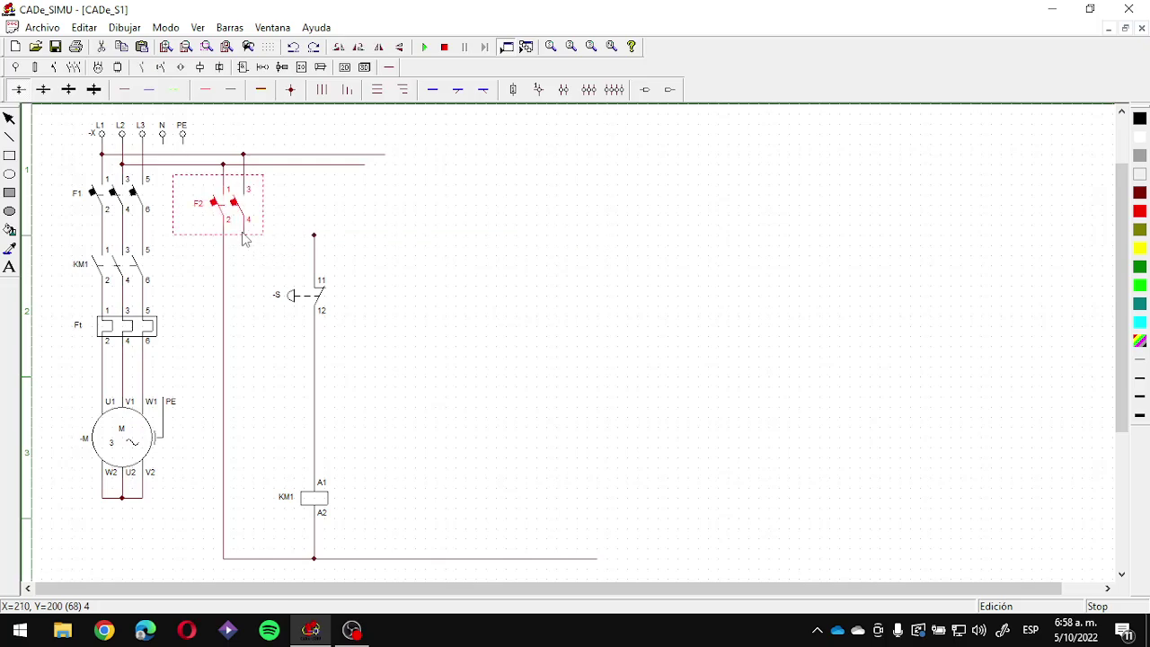
key("Delete")
key("ctrl+z")
left_click(244, 235)
key("Delete")
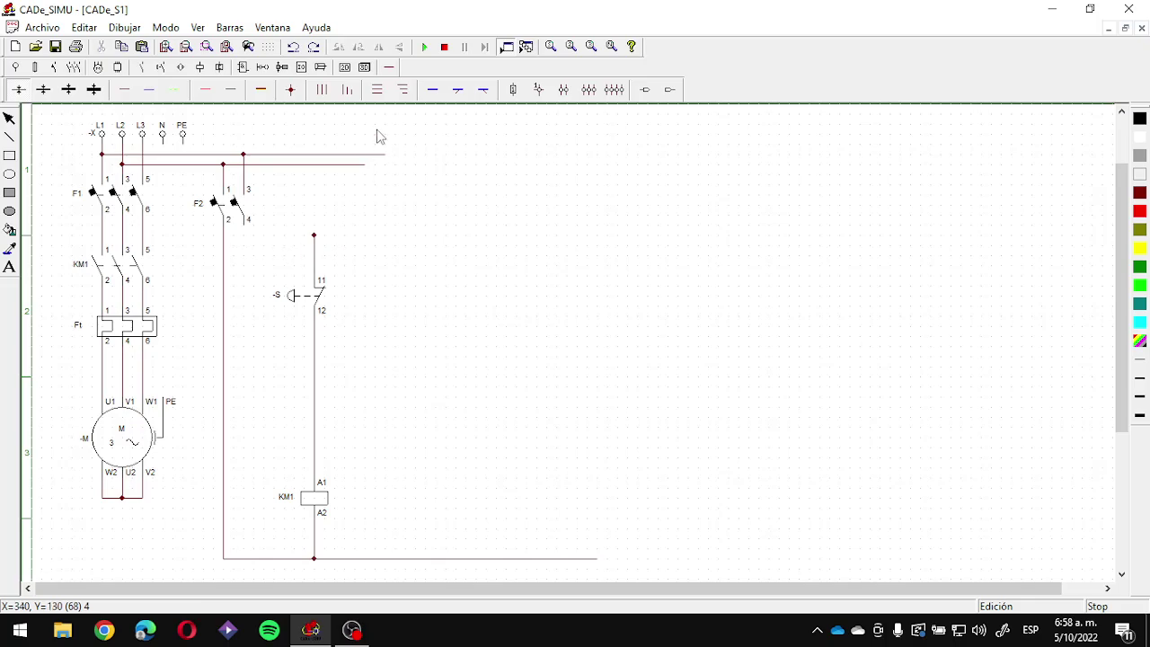
left_click(146, 91)
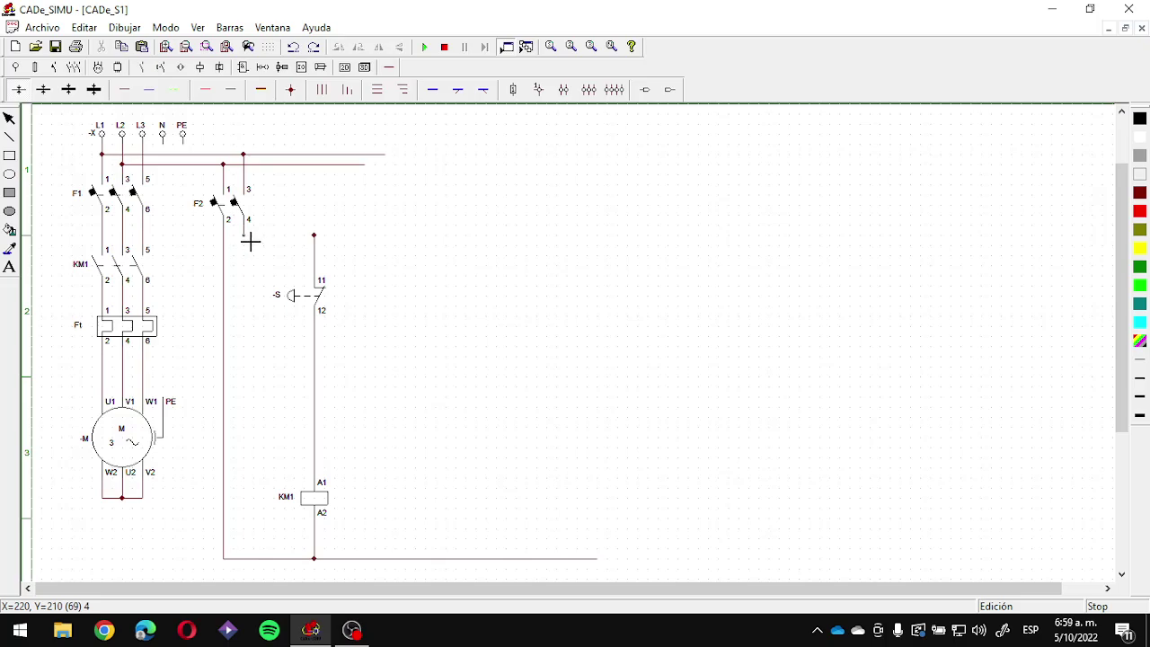
left_click_drag(250, 241, 593, 251)
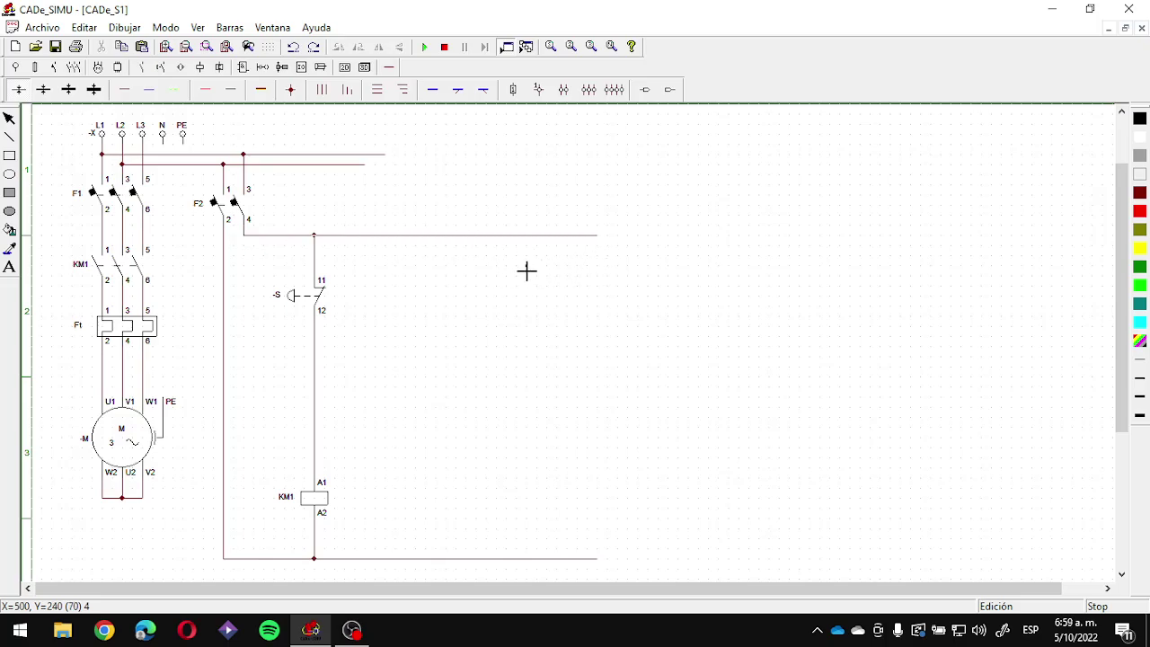
key("Escape")
Step: Replace the upper control line from F2's terminal 4 with one slightly lower, and rewire it to the pushbutton's terminal 11
left_click(316, 238)
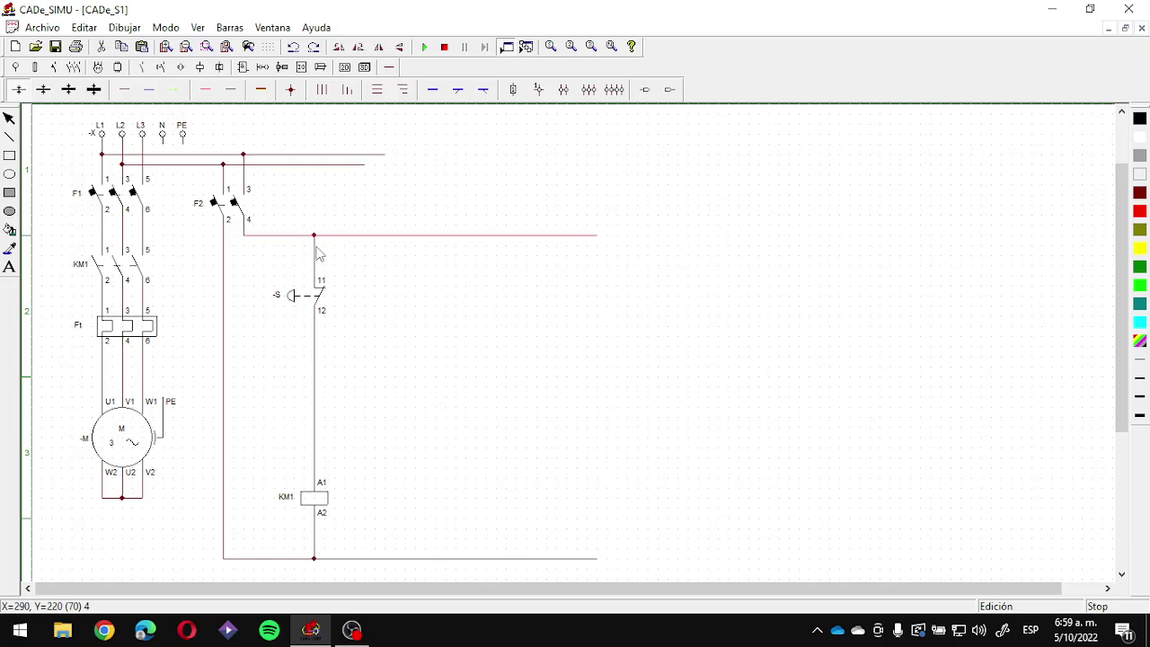
left_click(315, 253)
key("Delete")
left_click(314, 239)
key("Delete")
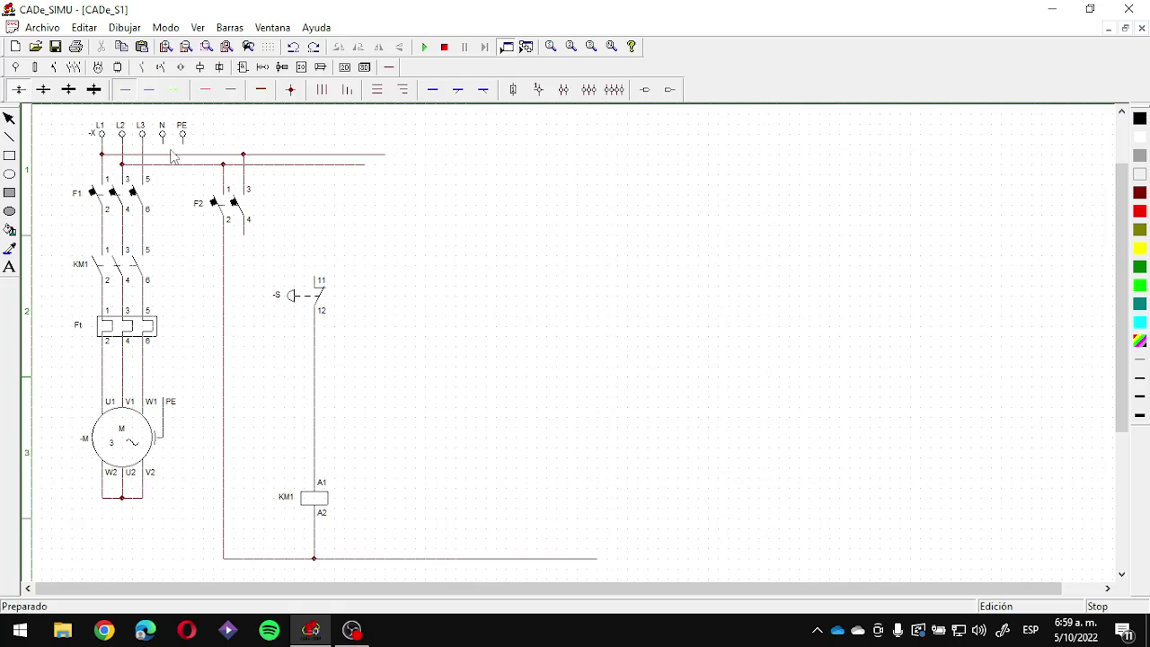
left_click_drag(245, 240, 607, 248)
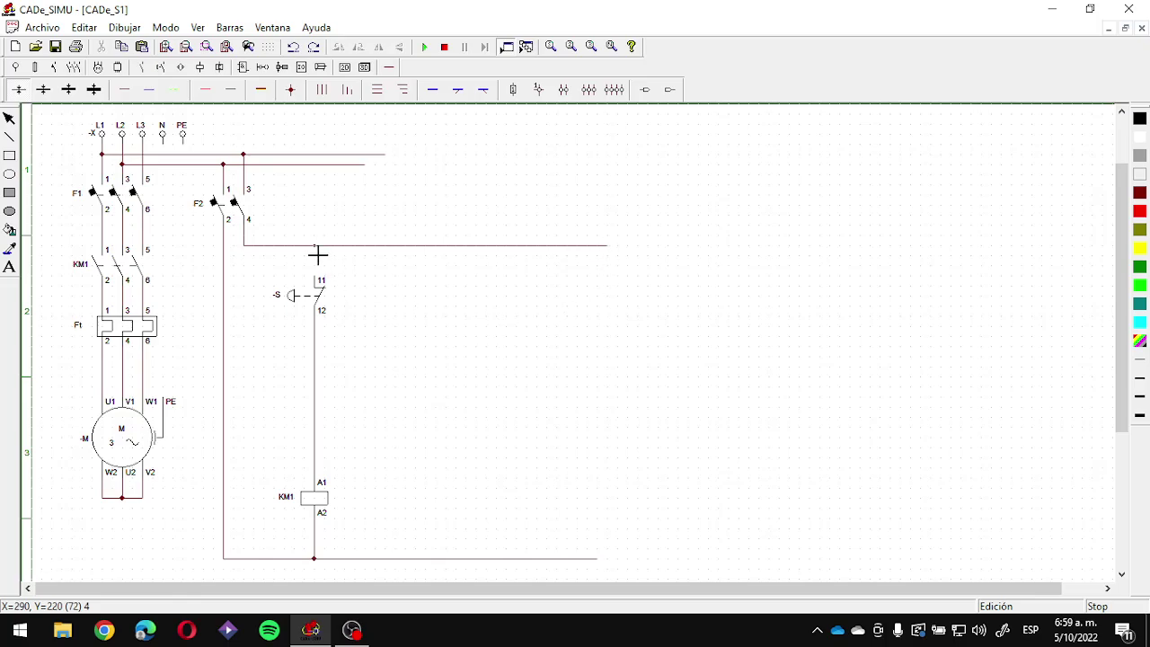
left_click_drag(318, 255, 319, 282)
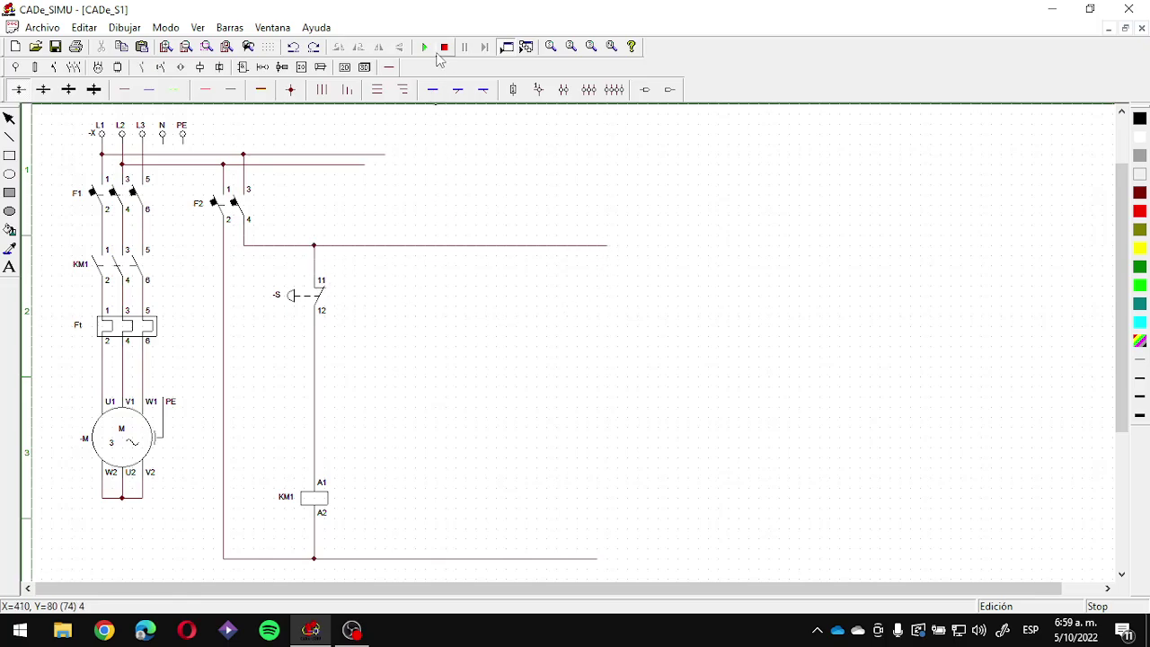
Step: Simulate the rewired circuit, closing F1 and F2 and operating pushbutton S, and stop the simulation
left_click(424, 47)
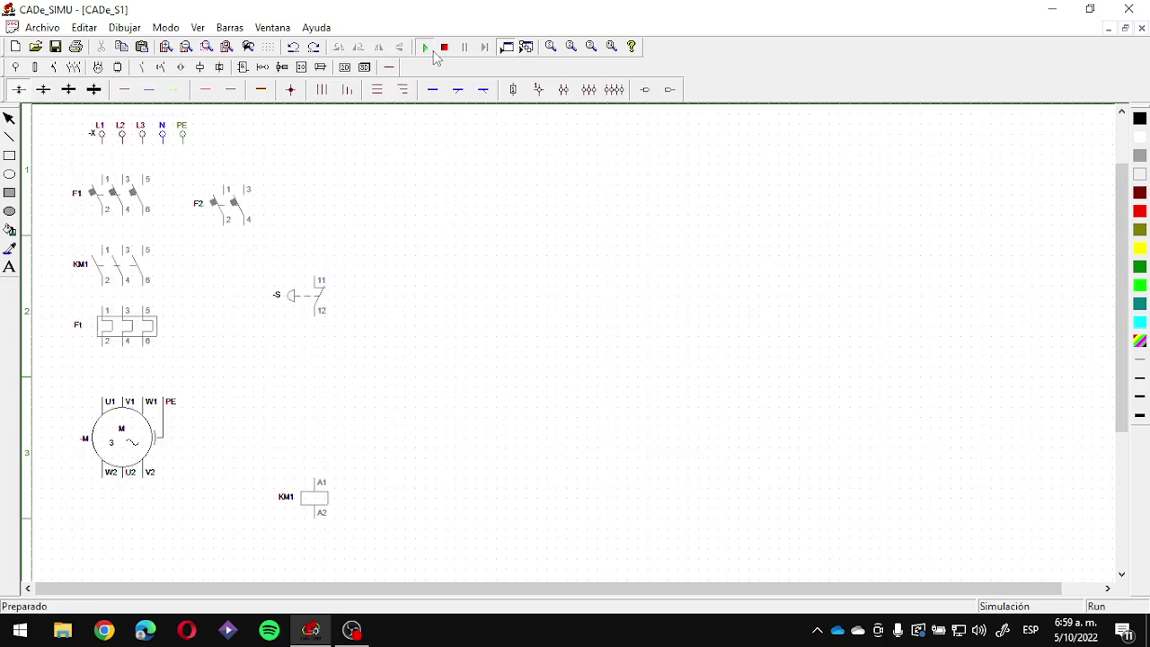
left_click(129, 205)
left_click(214, 205)
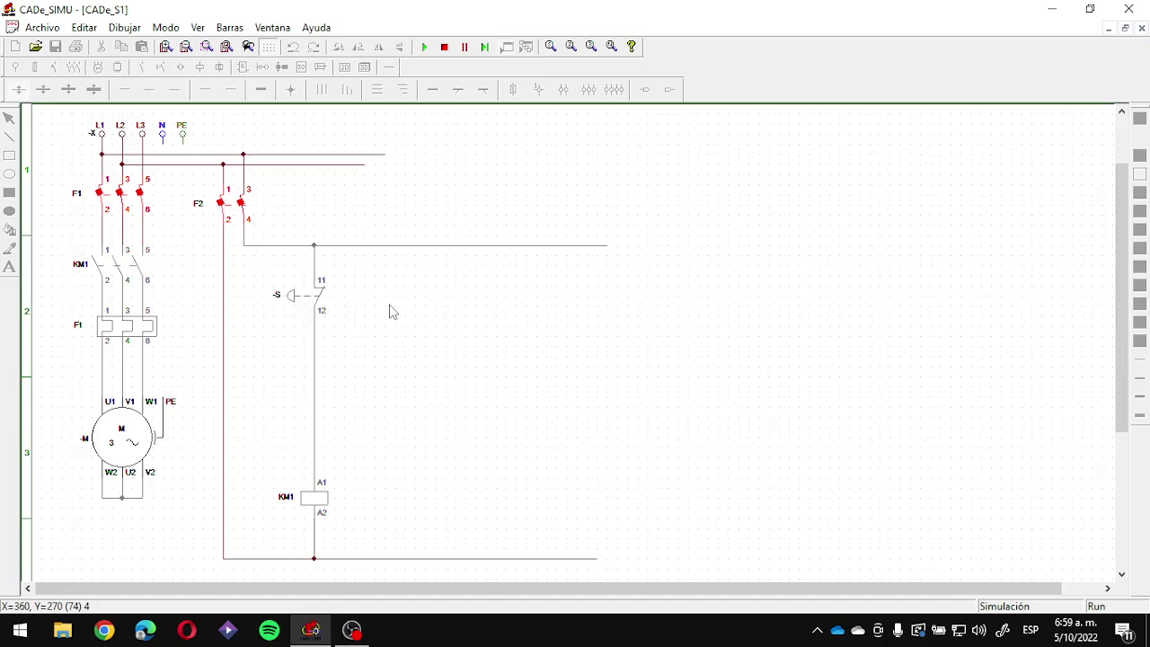
left_click(308, 297)
left_click(443, 47)
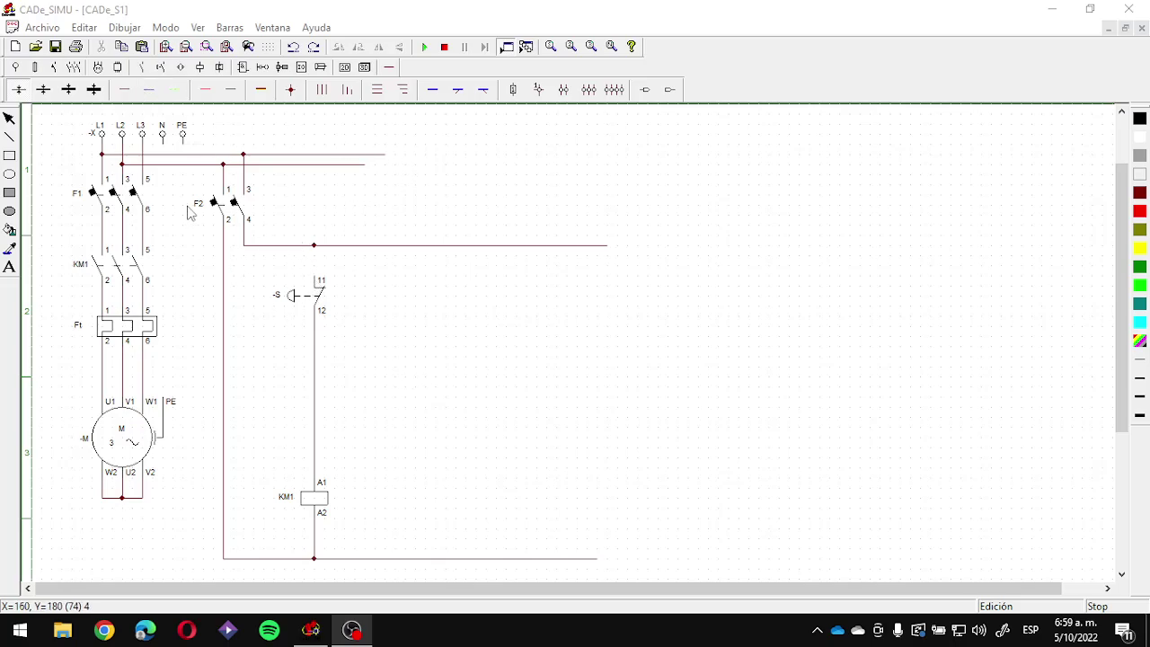
Step: Run the simulation with the pushbutton disconnected, toggle breaker F2 to check its output line, and stop the simulation
left_click(249, 232)
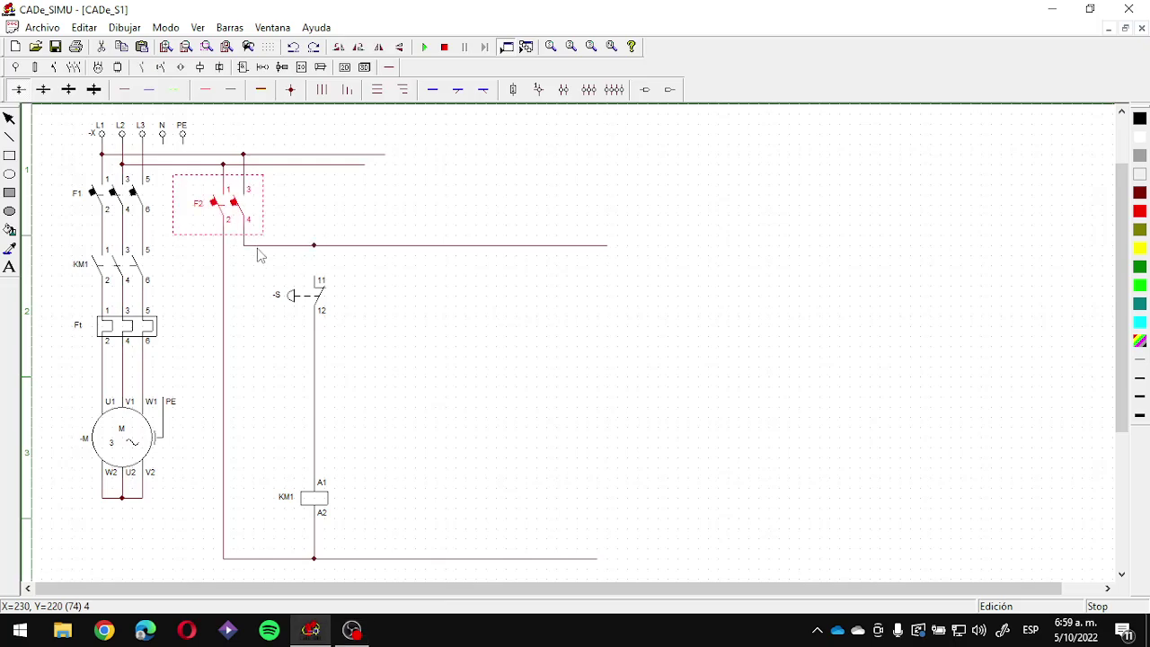
left_click(334, 221)
left_click(429, 47)
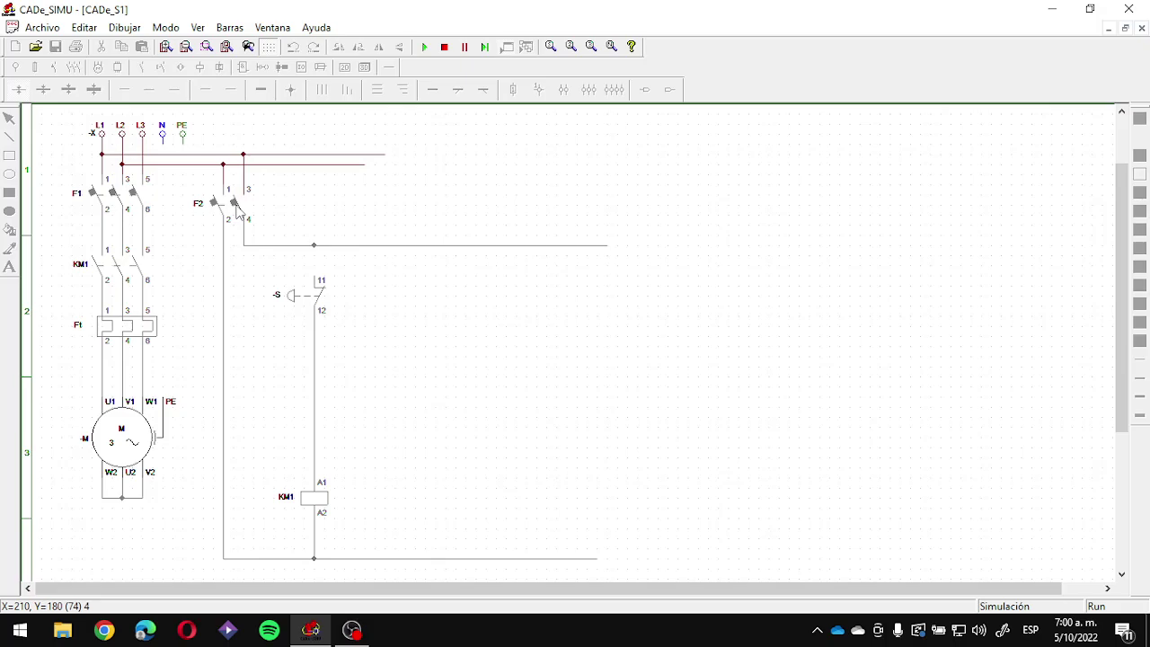
left_click(237, 210)
left_click(238, 210)
left_click(444, 47)
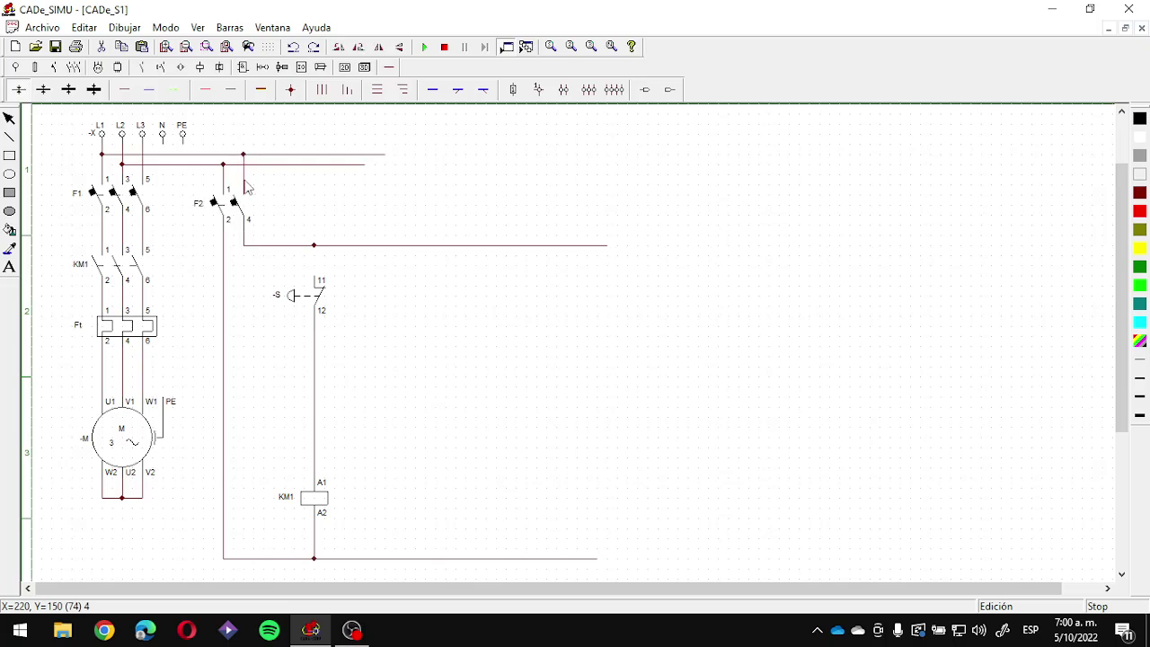
Step: Delete the wire feeding breaker F2's terminal 3 and redraw it from the L1 branch line
key("Delete")
left_click(124, 90)
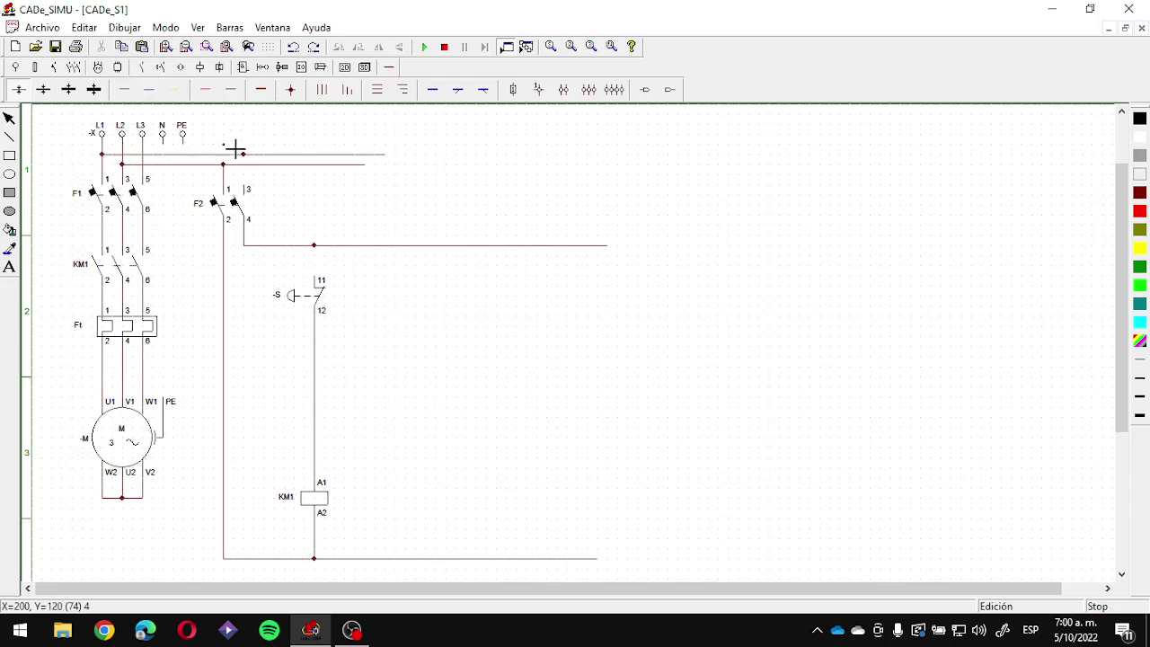
left_click_drag(244, 155, 245, 188)
Step: Simulate the circuit, operate breaker F2 to check its output line, and stop the simulation
left_click(424, 47)
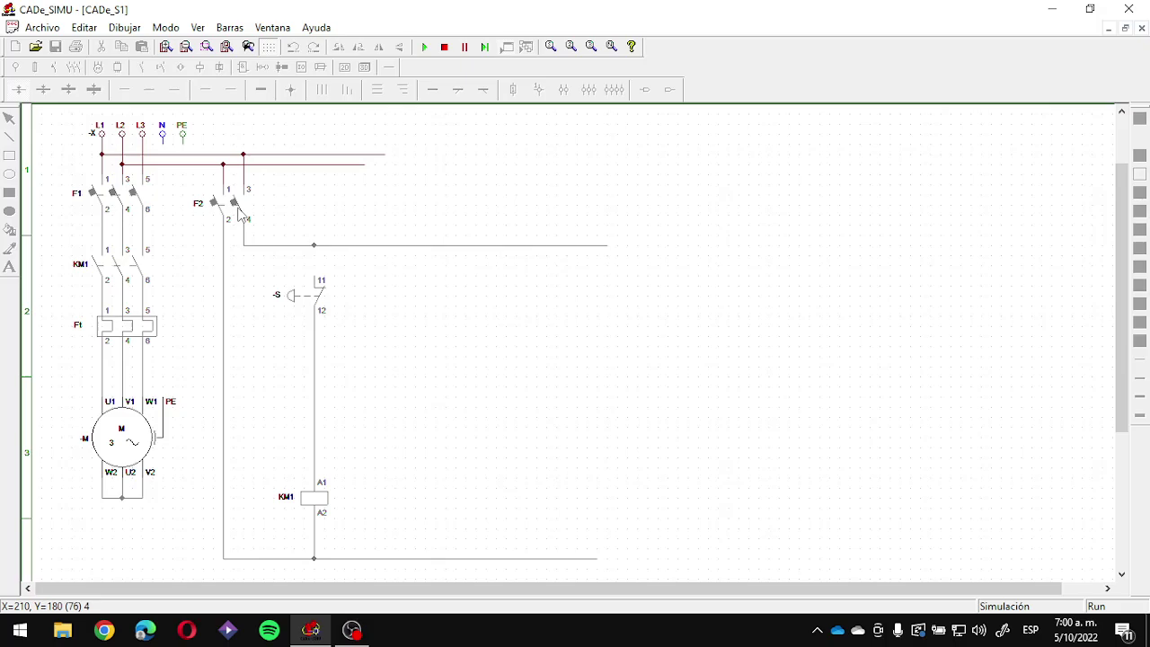
left_click(241, 207)
left_click(444, 47)
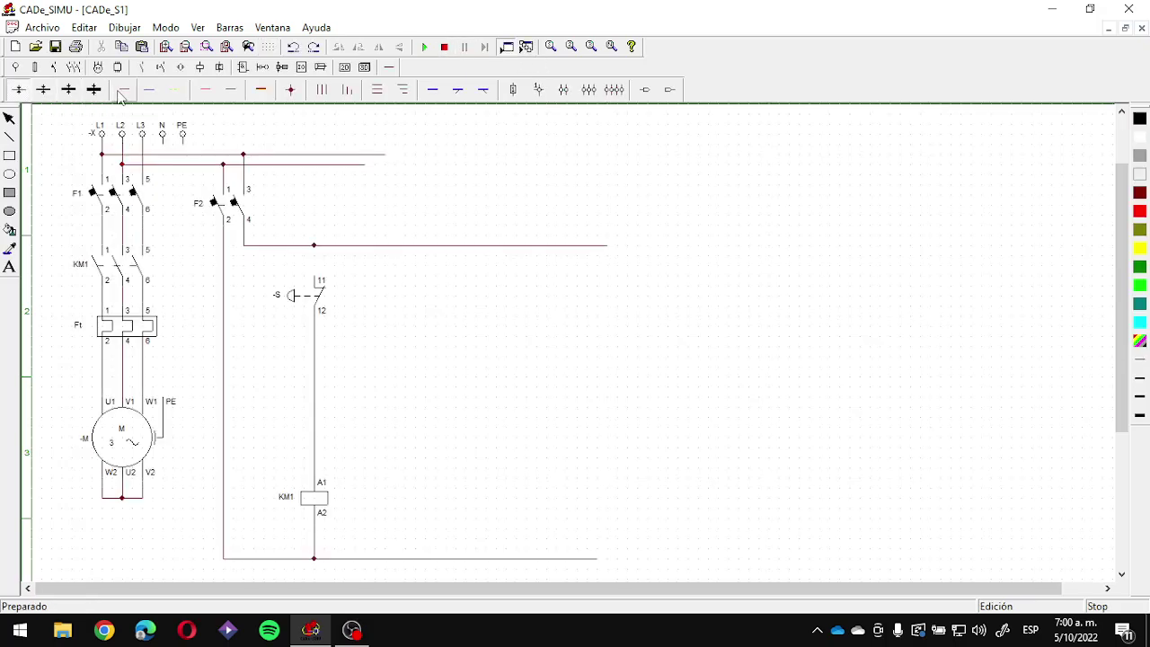
Step: Wire the upper control line to pushbutton S's terminal 11, and simulate it with F2 and F1 closed while toggling thermal relay Ft
left_click_drag(316, 246, 314, 274)
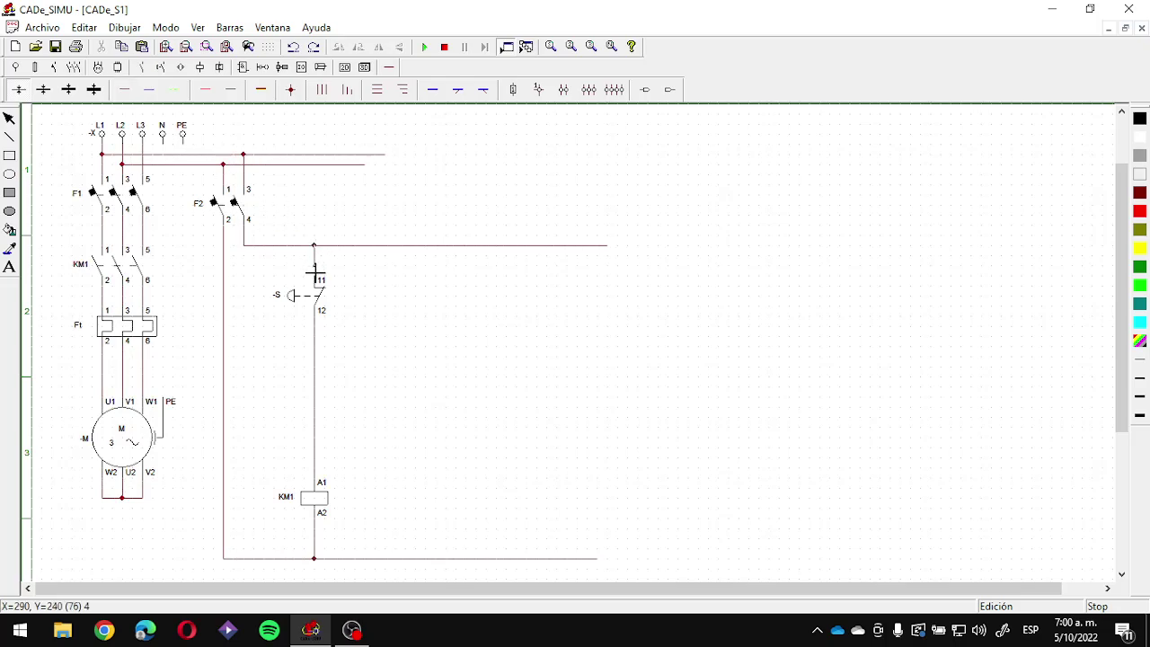
left_click(424, 47)
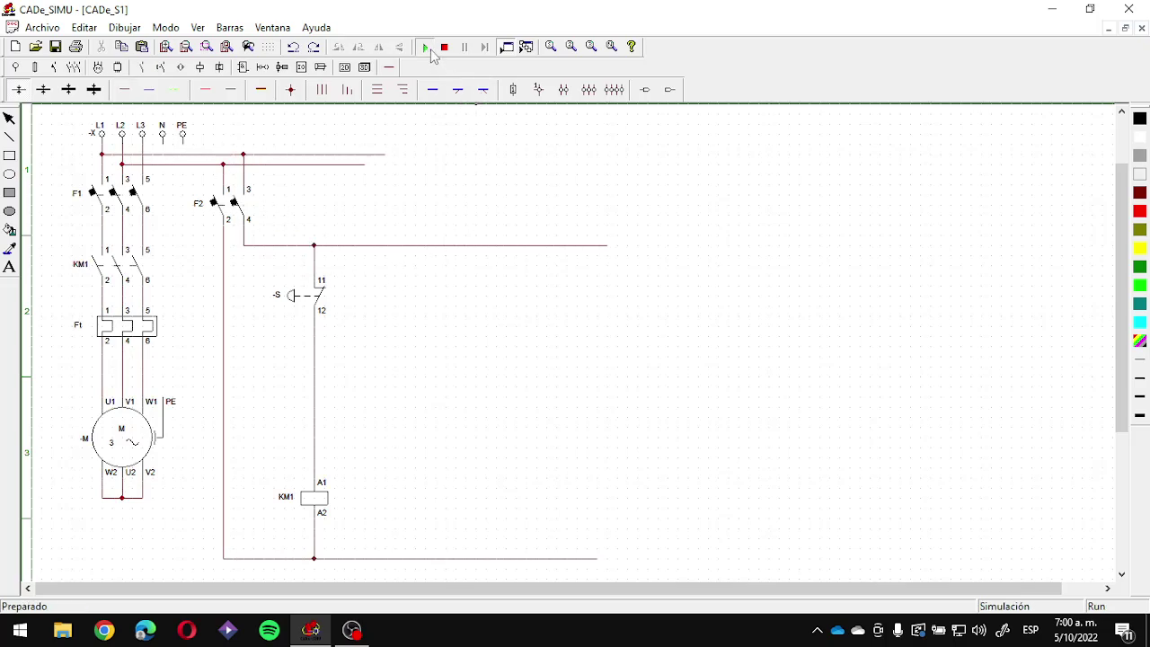
left_click(217, 207)
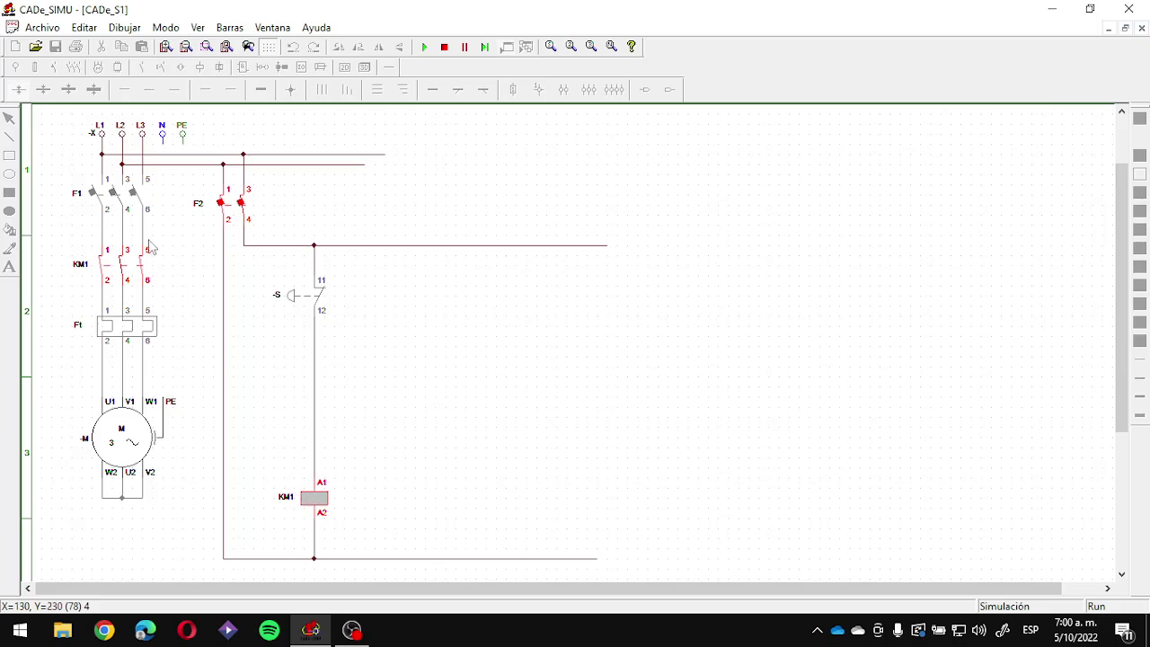
left_click(123, 193)
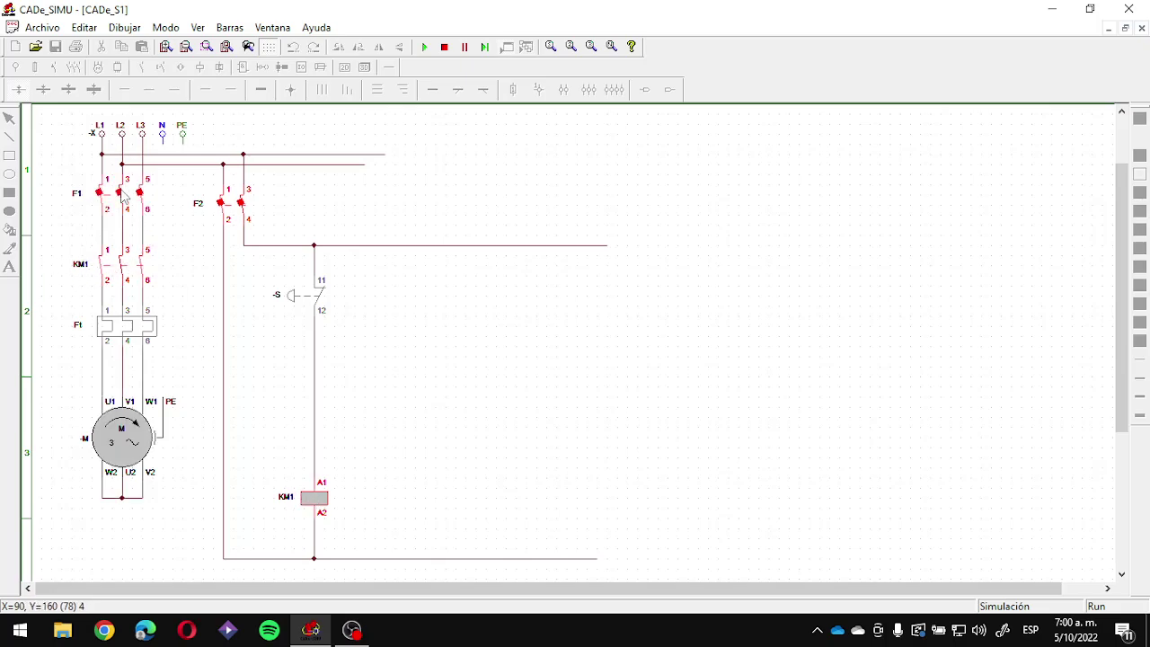
left_click(132, 330)
left_click(132, 330)
left_click(444, 47)
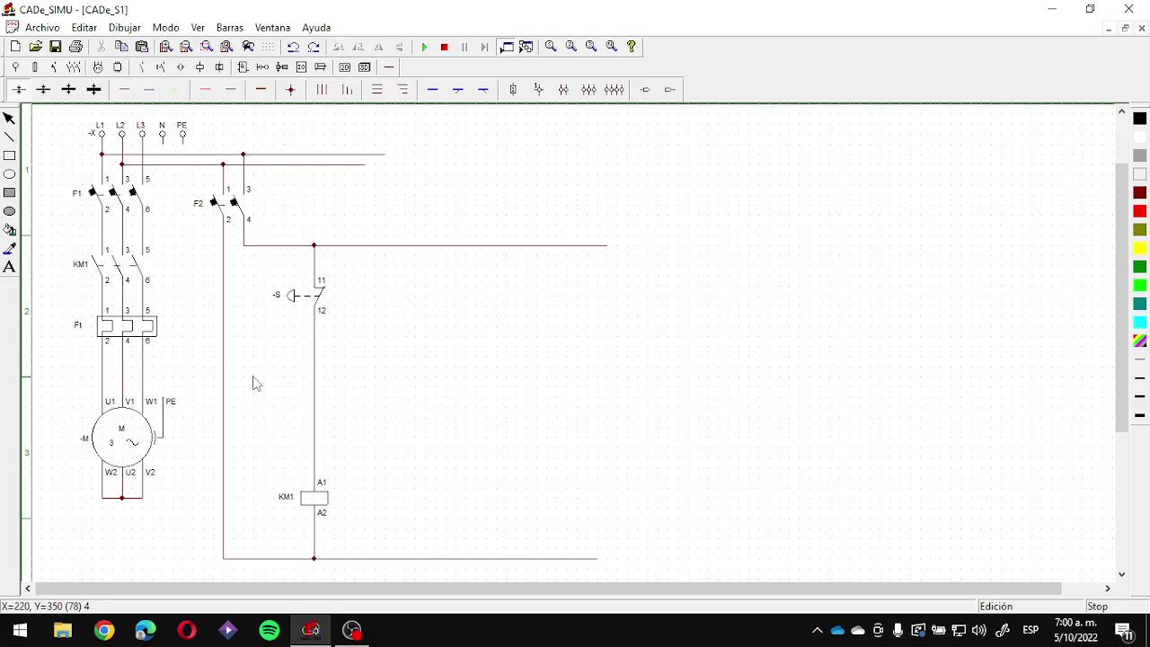
left_click(452, 51)
Step: Delete the wire between S's terminal 12 and coil KM1, and place a normally open pushbutton in the gap
left_click(314, 371)
left_click(317, 396)
key("Delete")
left_click(163, 70)
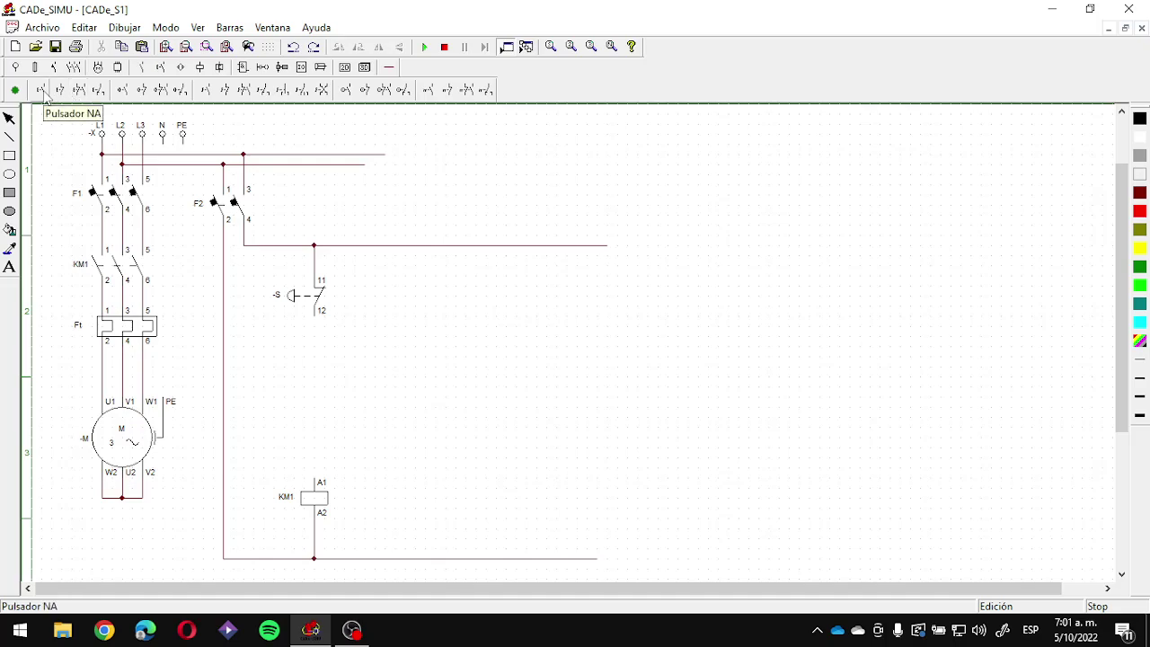
left_click(42, 91)
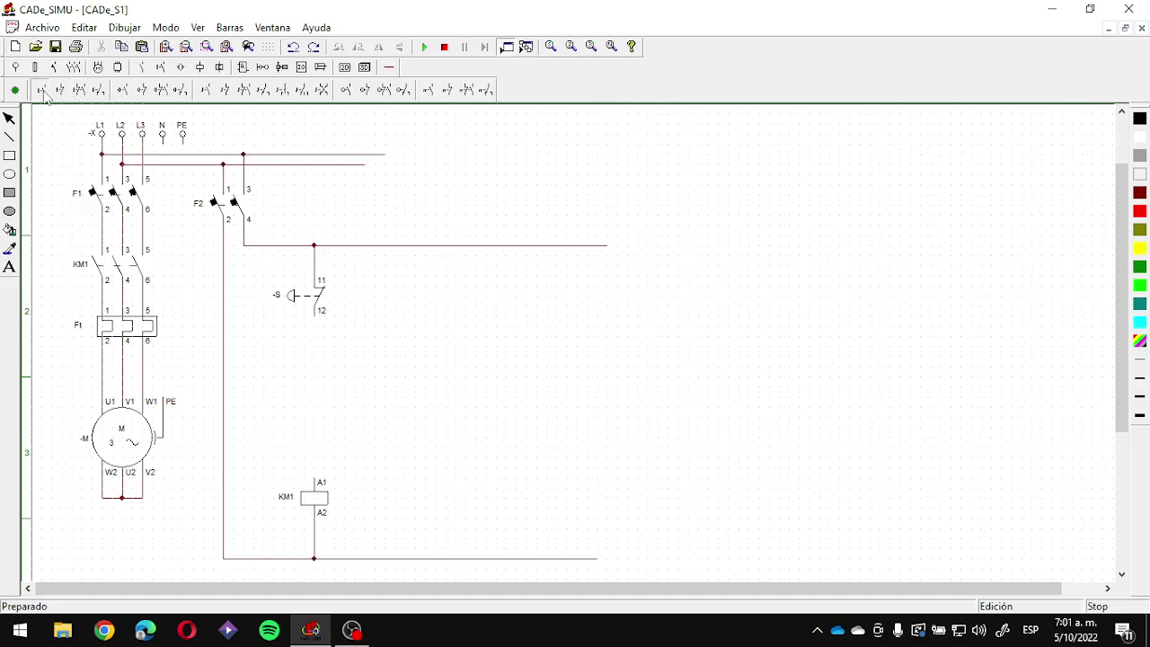
left_click(317, 355)
right_click(372, 318)
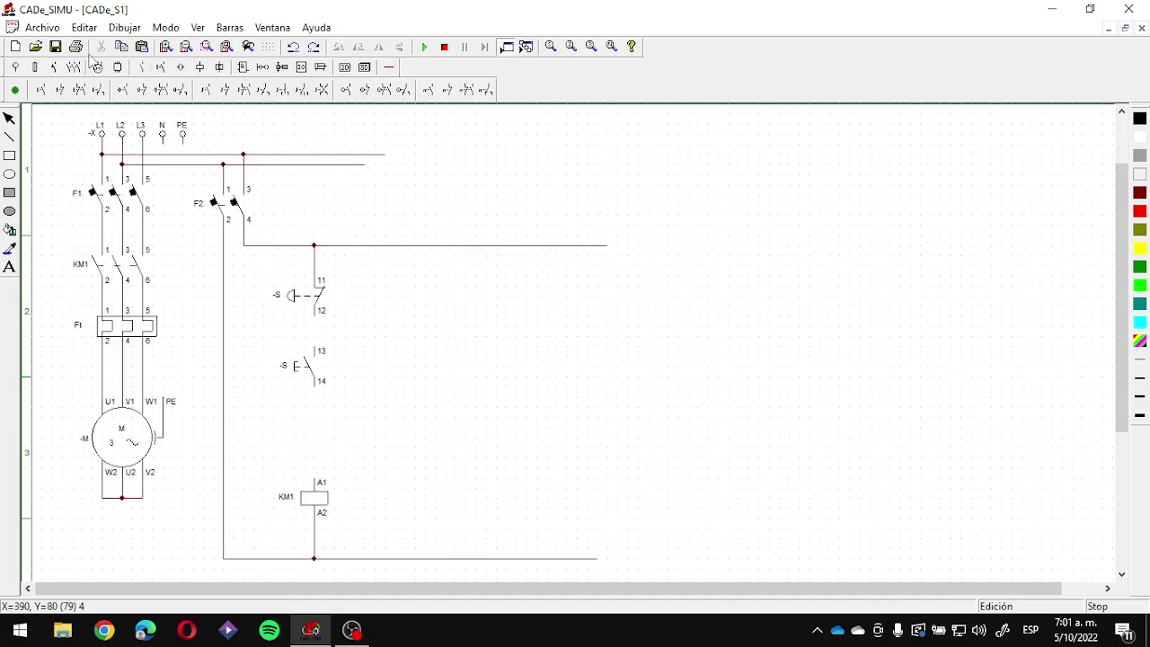
Step: Wire the new pushbutton in series, from terminal 12 to its terminal 13 and from its terminal 14 to KM1's A1
left_click(388, 68)
left_click(124, 89)
left_click_drag(315, 314, 315, 349)
left_click_drag(317, 390, 314, 479)
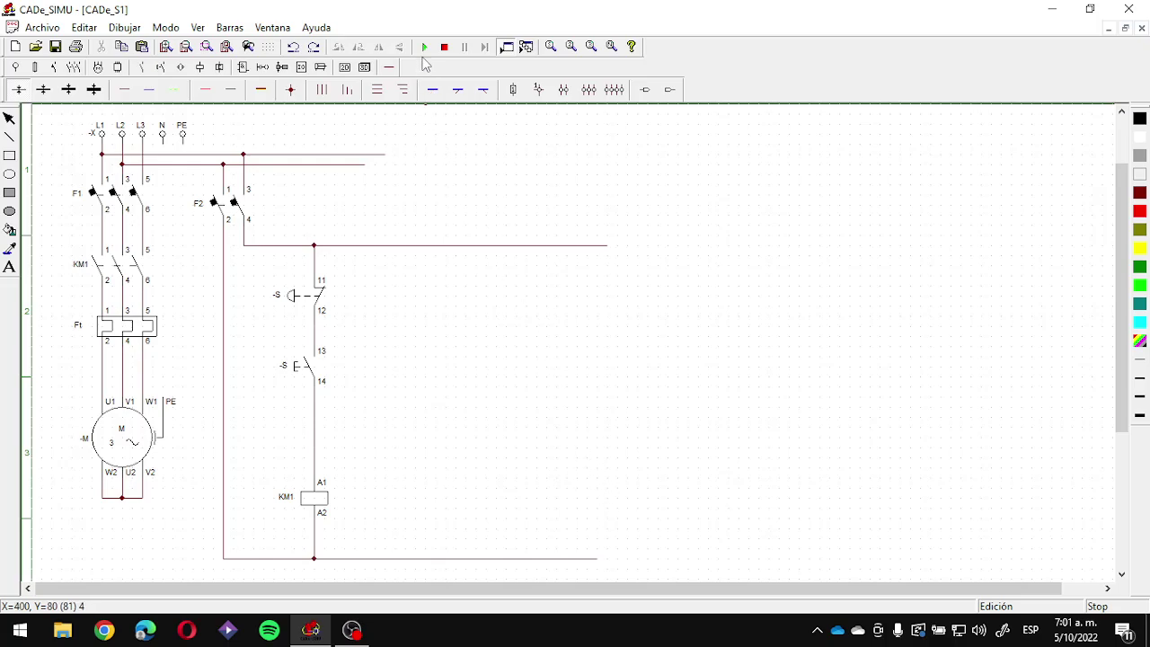
Step: Simulate with F1 and F2 closed, operate the normally open pushbutton several times, and stop the simulation
left_click(424, 47)
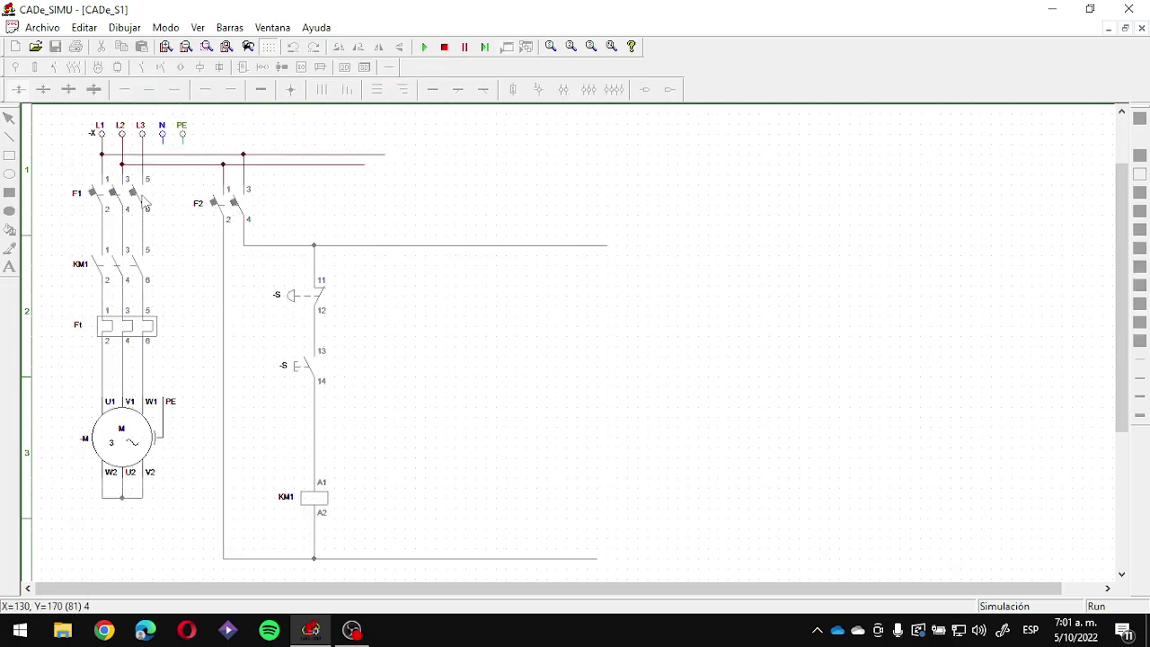
left_click(134, 199)
left_click(244, 213)
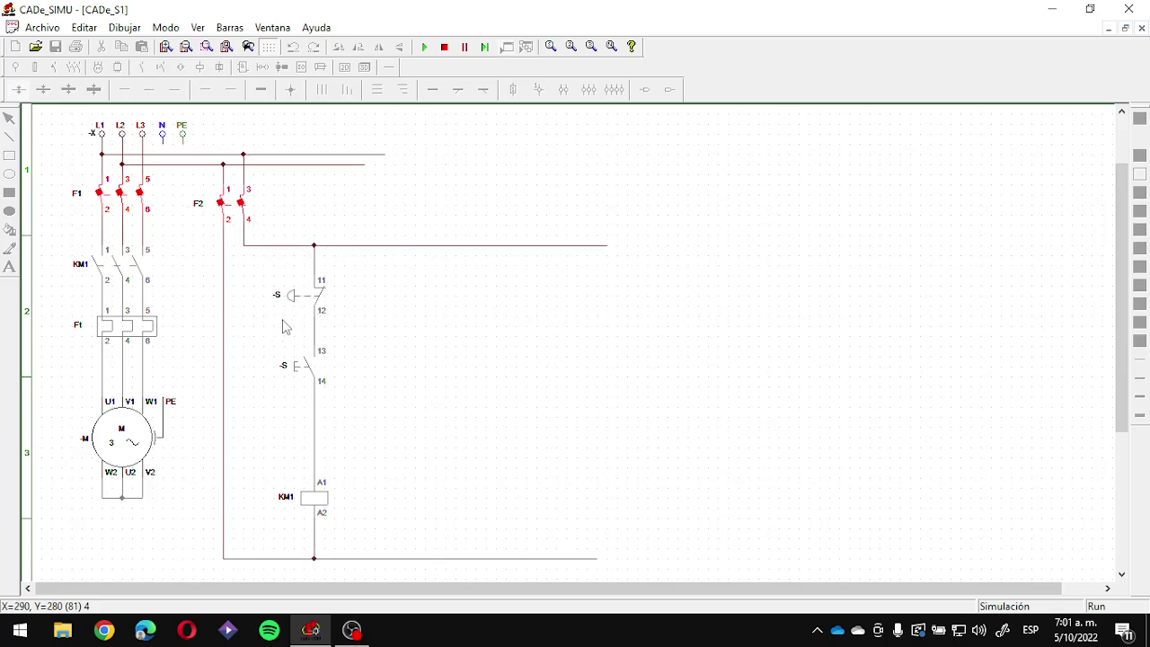
left_click(305, 370)
left_click(305, 370)
left_click(305, 370)
left_click(444, 47)
Step: Rename the normally closed mushroom pushbutton as ESTOP
double_click(282, 304)
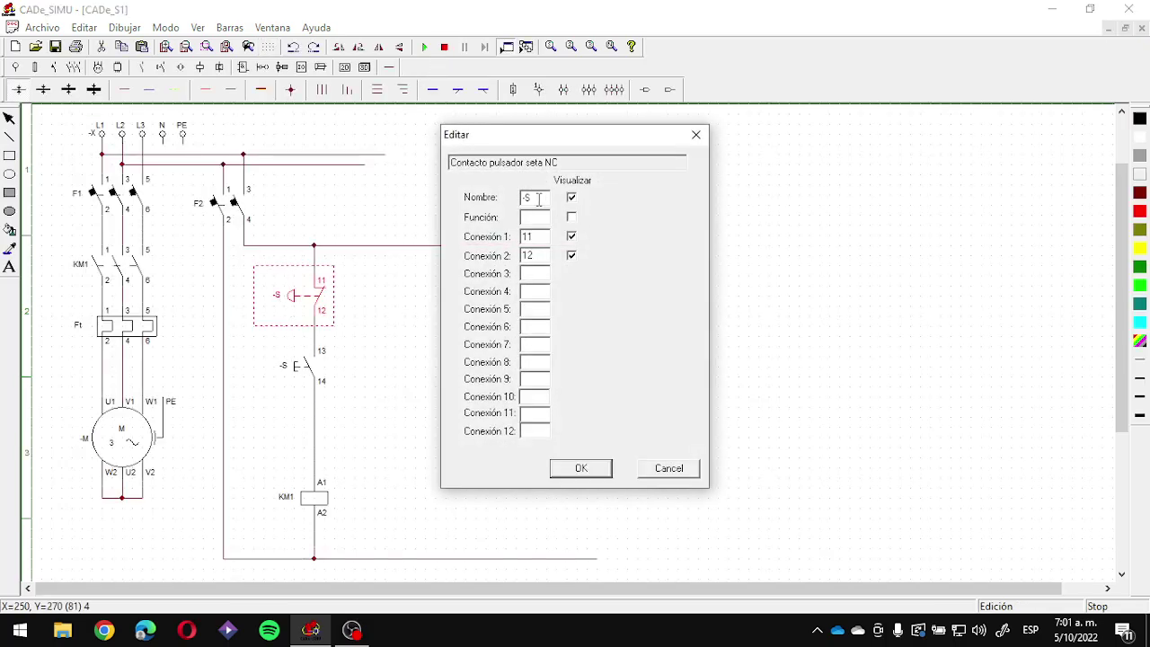
type("STOP")
key("Return")
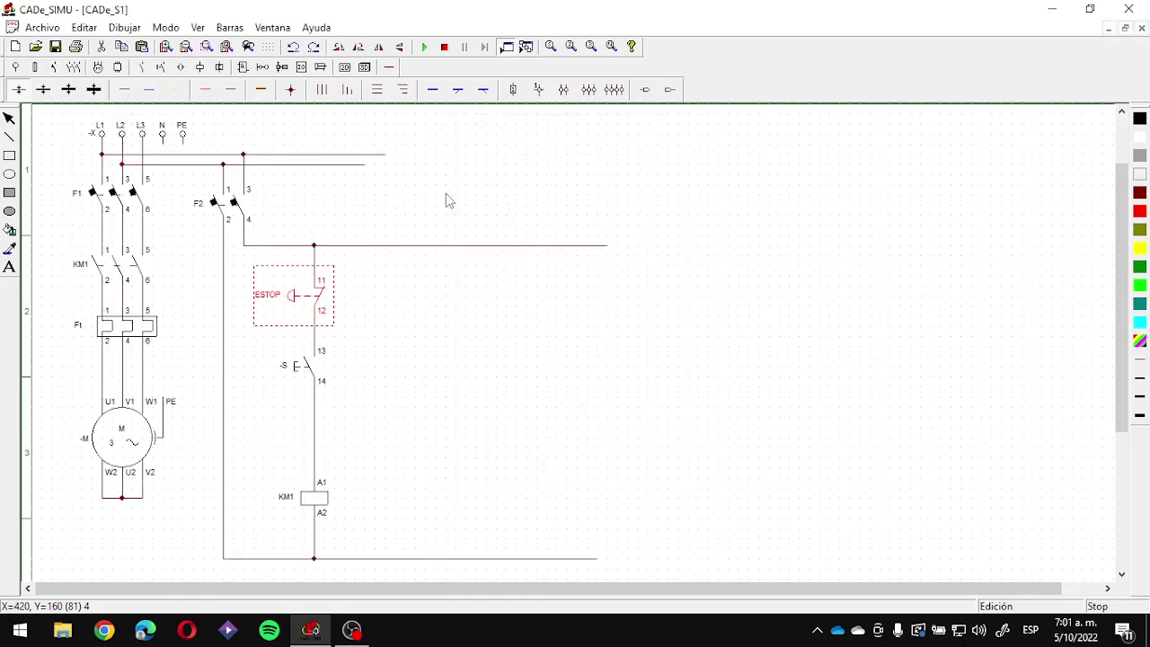
left_click(366, 424)
Step: Rename the normally open pushbutton as START
double_click(286, 376)
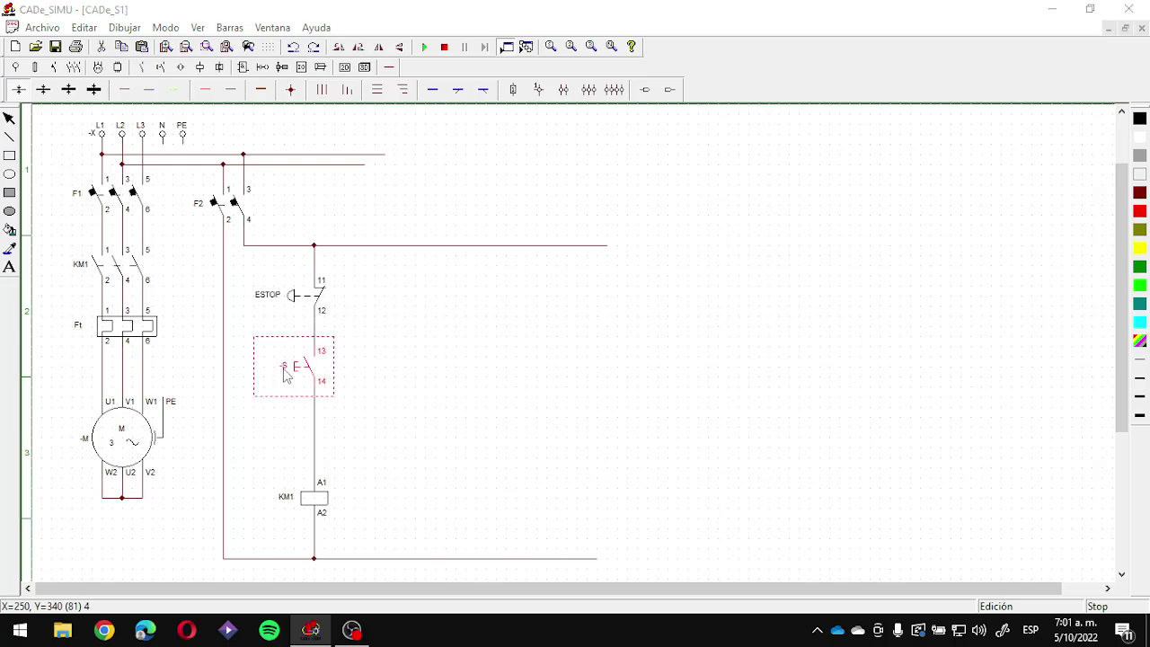
left_click_drag(539, 198, 497, 197)
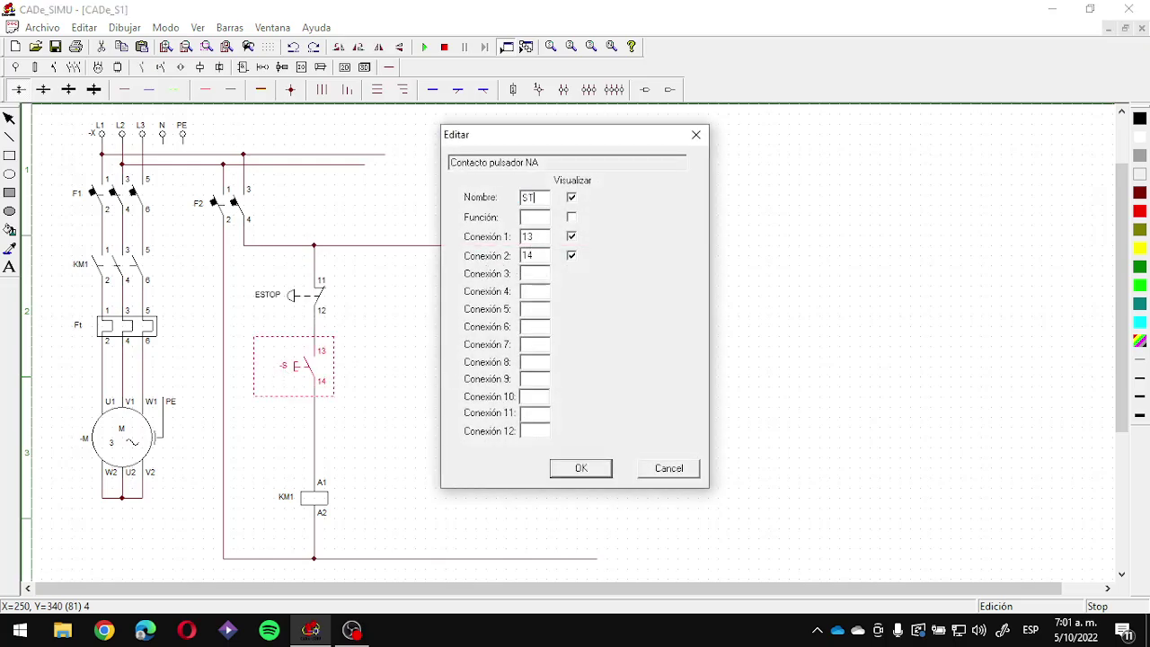
left_click(596, 469)
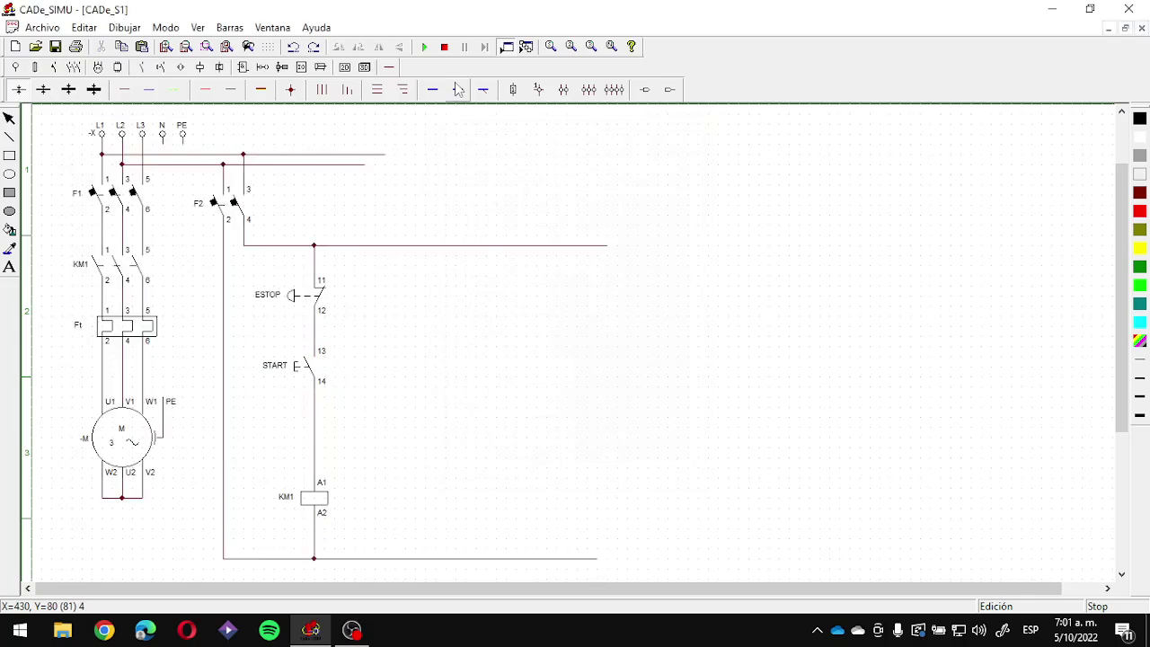
Step: Simulate the labelled circuit with F1 and F2 closed, operate START repeatedly to check KM1 and the motor, and stop the simulation
left_click(424, 46)
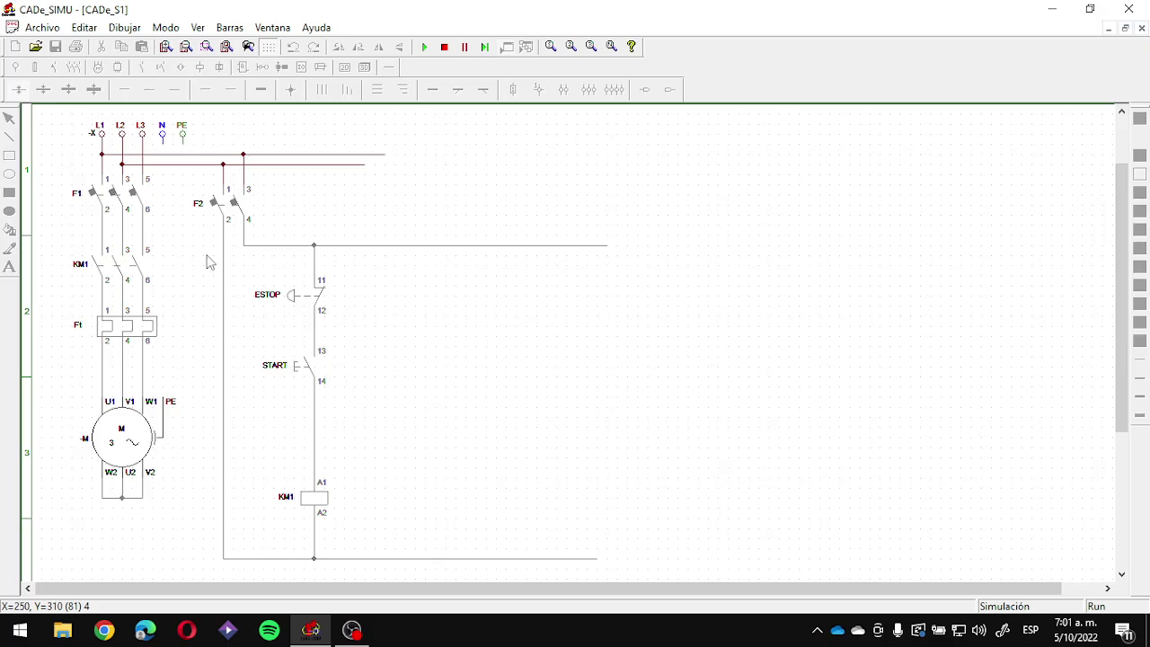
left_click(101, 201)
left_click(218, 202)
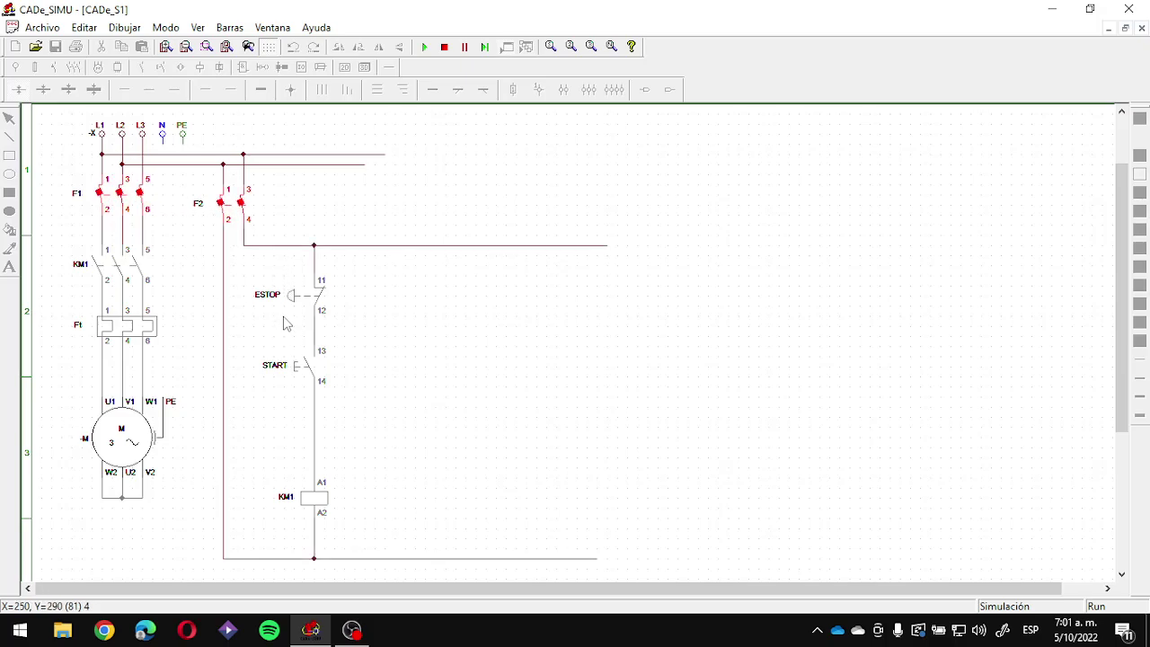
left_click(297, 368)
left_click(301, 374)
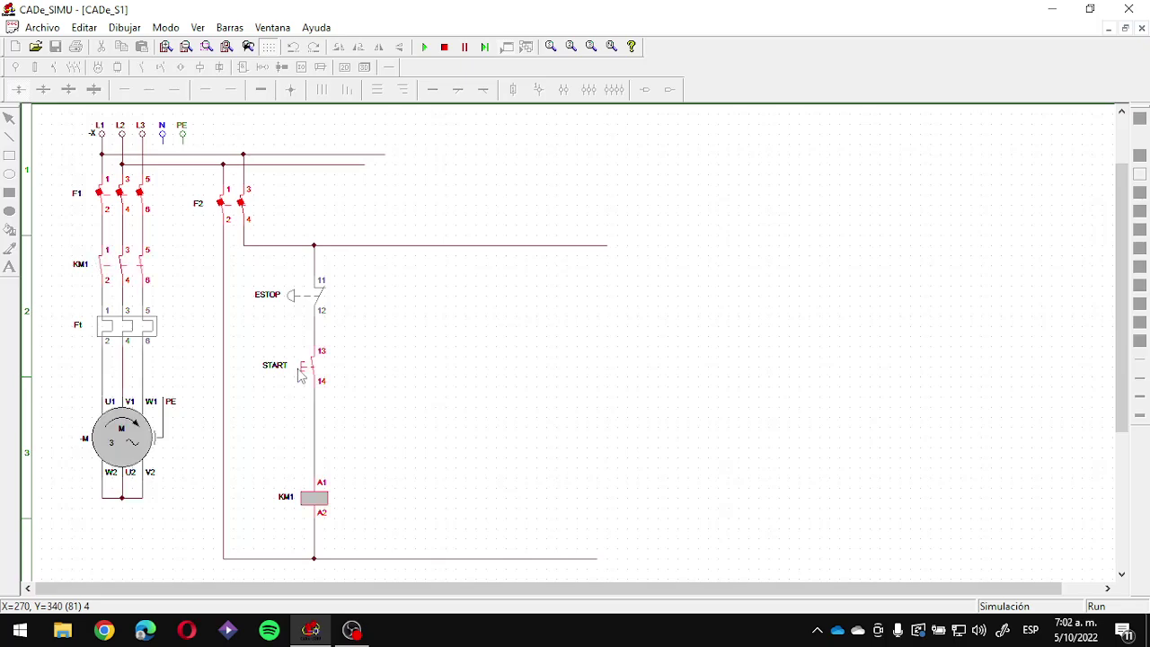
left_click(301, 374)
left_click(301, 375)
left_click(301, 375)
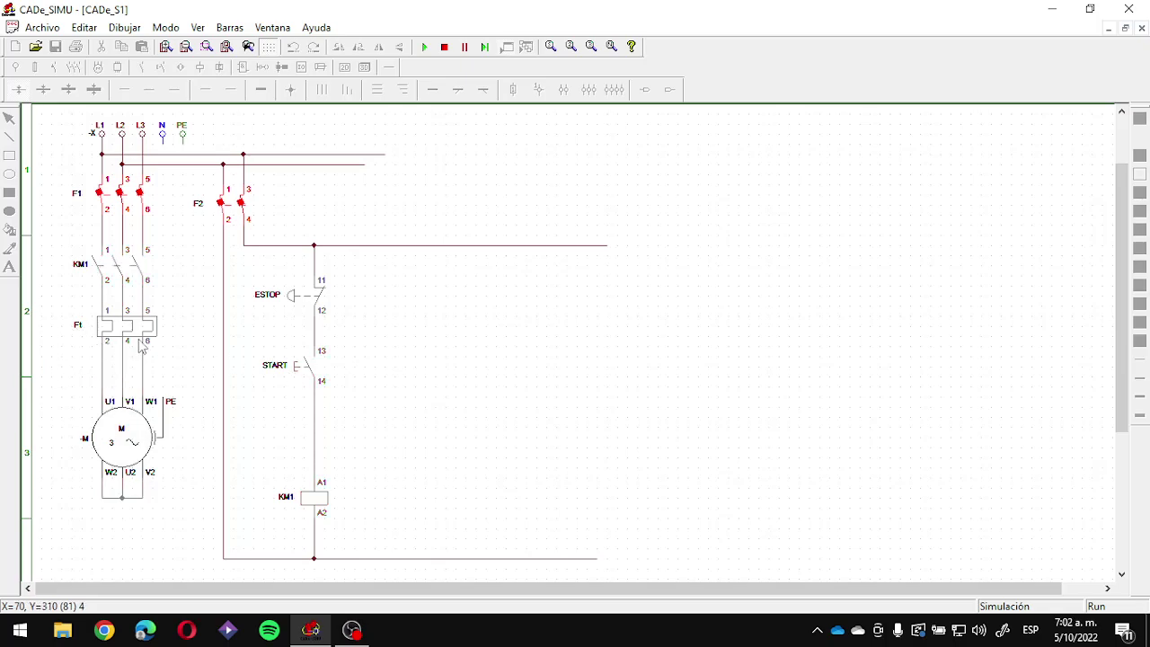
left_click(301, 375)
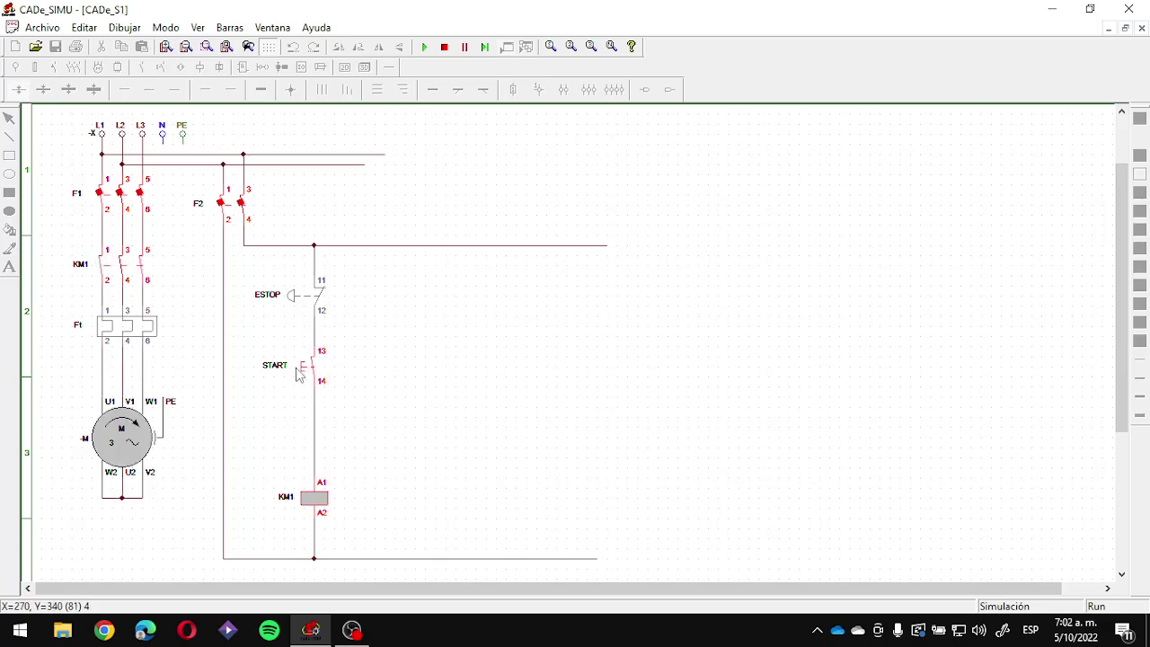
left_click(301, 375)
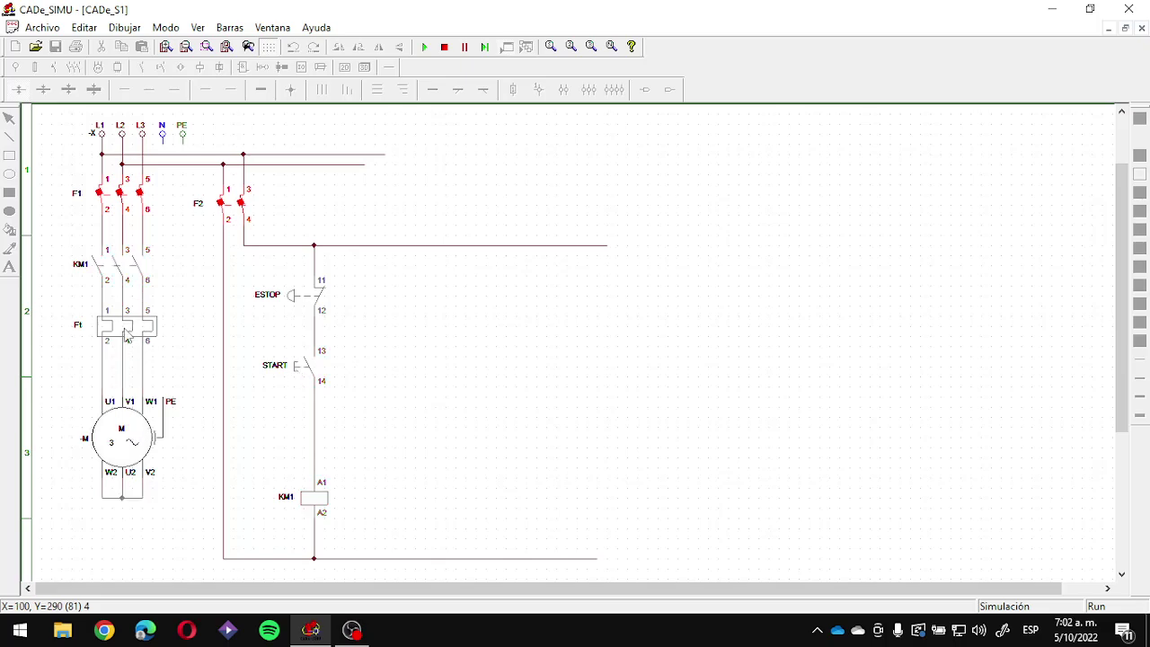
left_click(293, 374)
left_click(443, 46)
Step: Delete the wire between START and coil KM1, and move START down to just above the coil
left_click(321, 384)
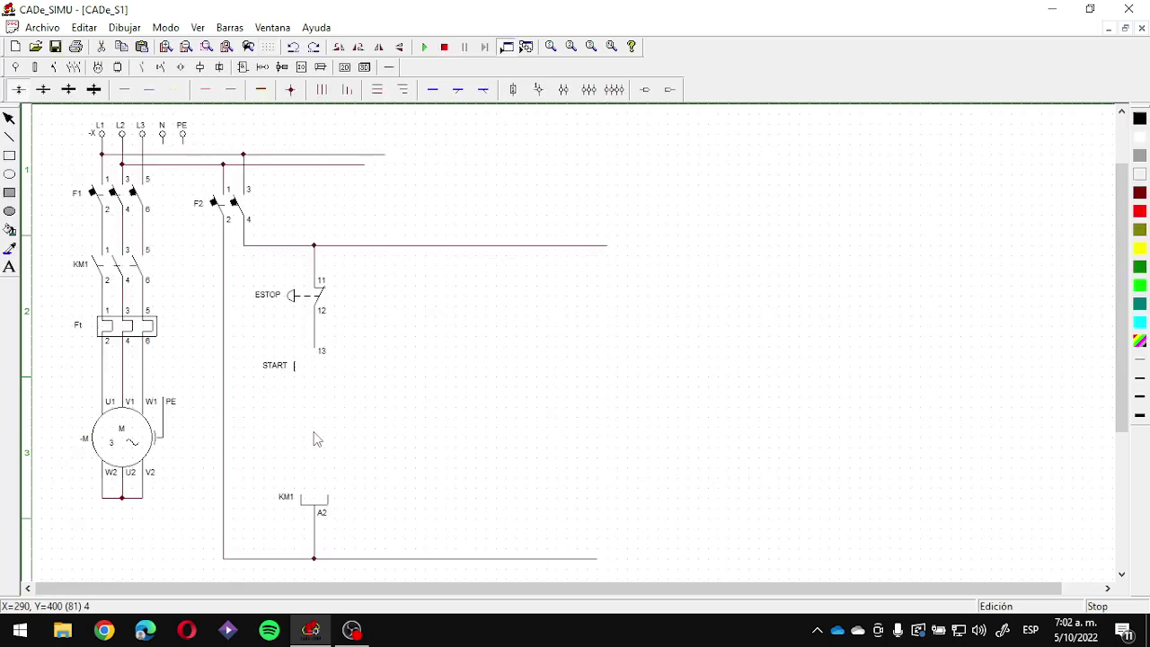
left_click_drag(309, 377, 316, 440)
left_click(423, 442)
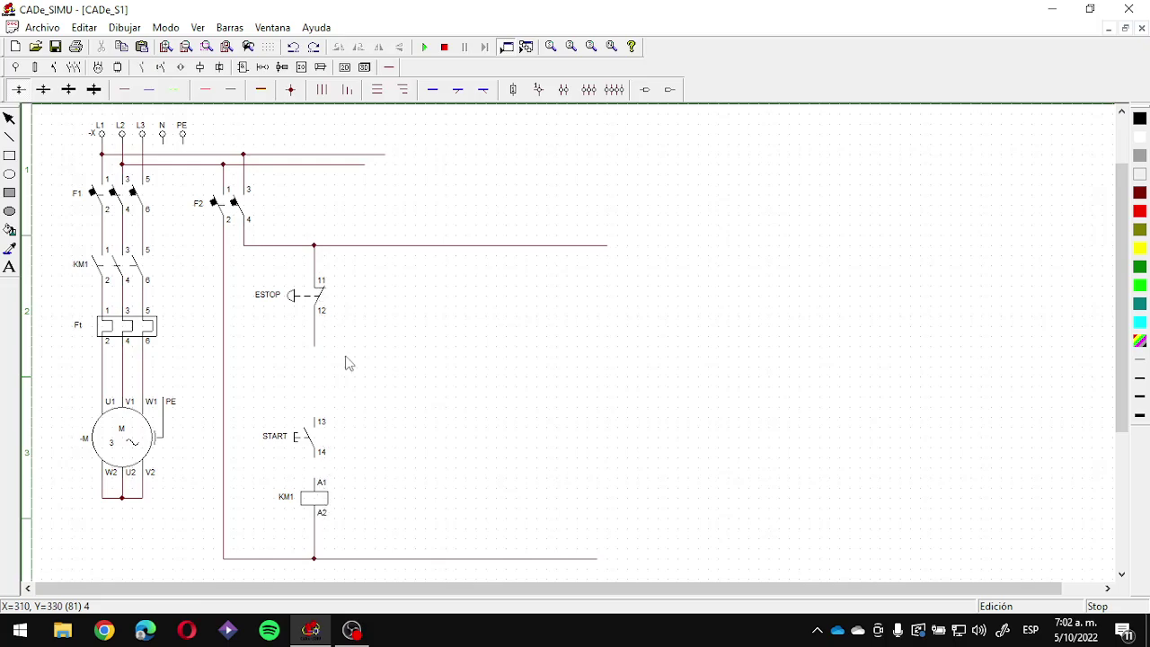
Step: Place a normally closed thermal relay contact with terminals 95 and 96 between ESTOP and START, and name it Ft
left_click(149, 72)
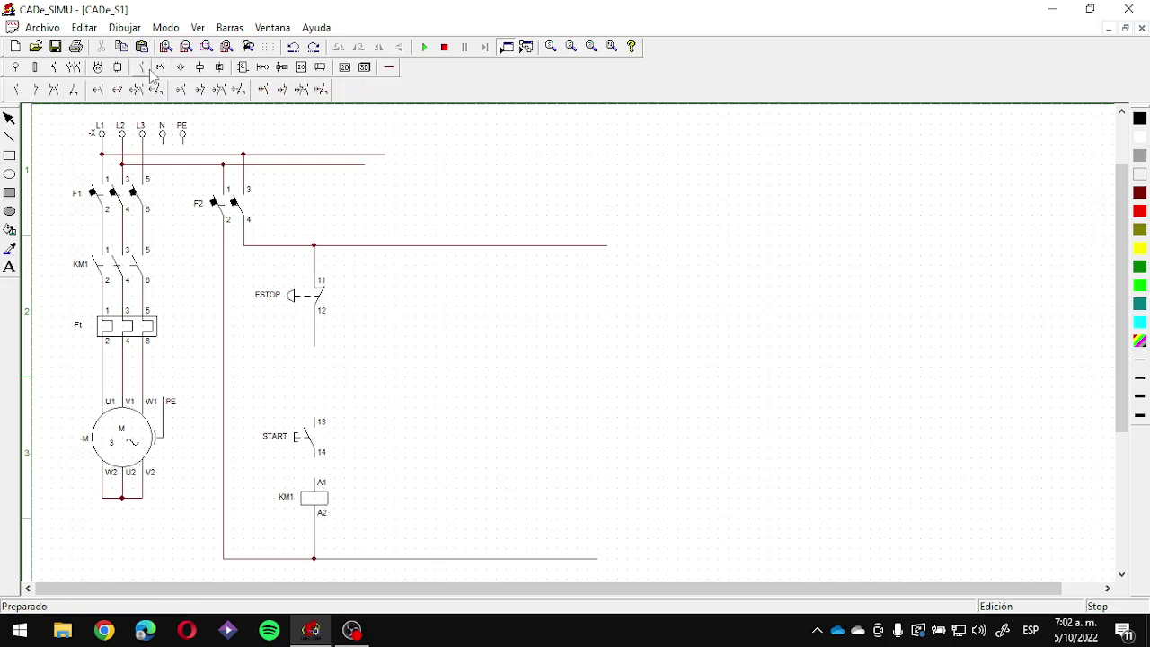
left_click(159, 68)
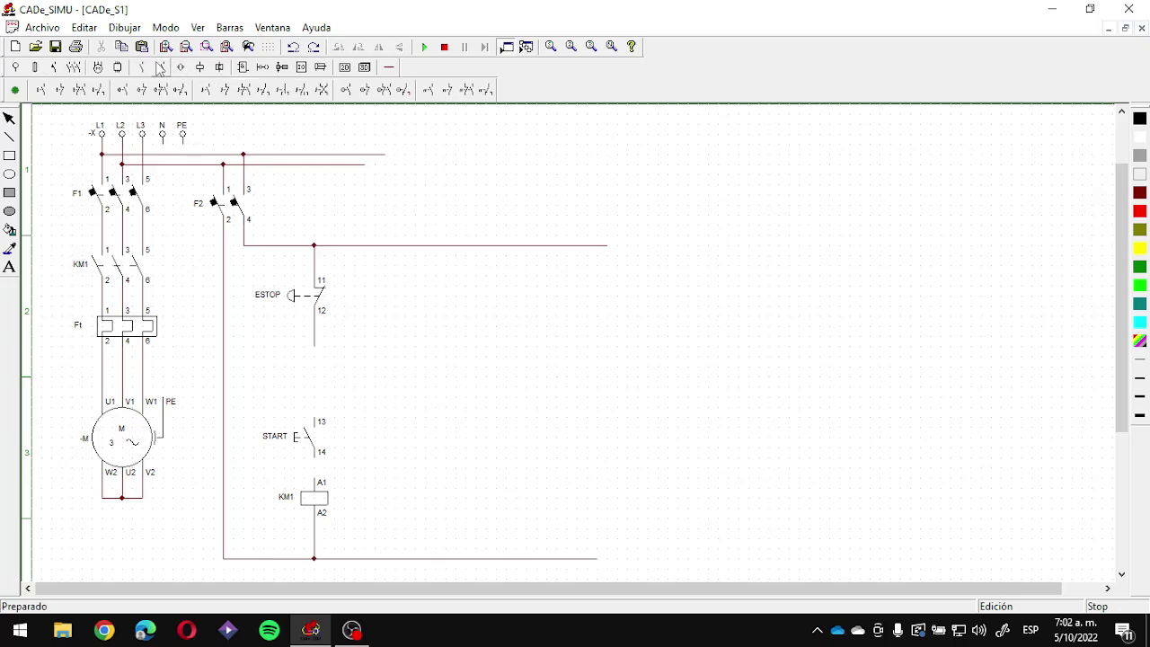
left_click(439, 99)
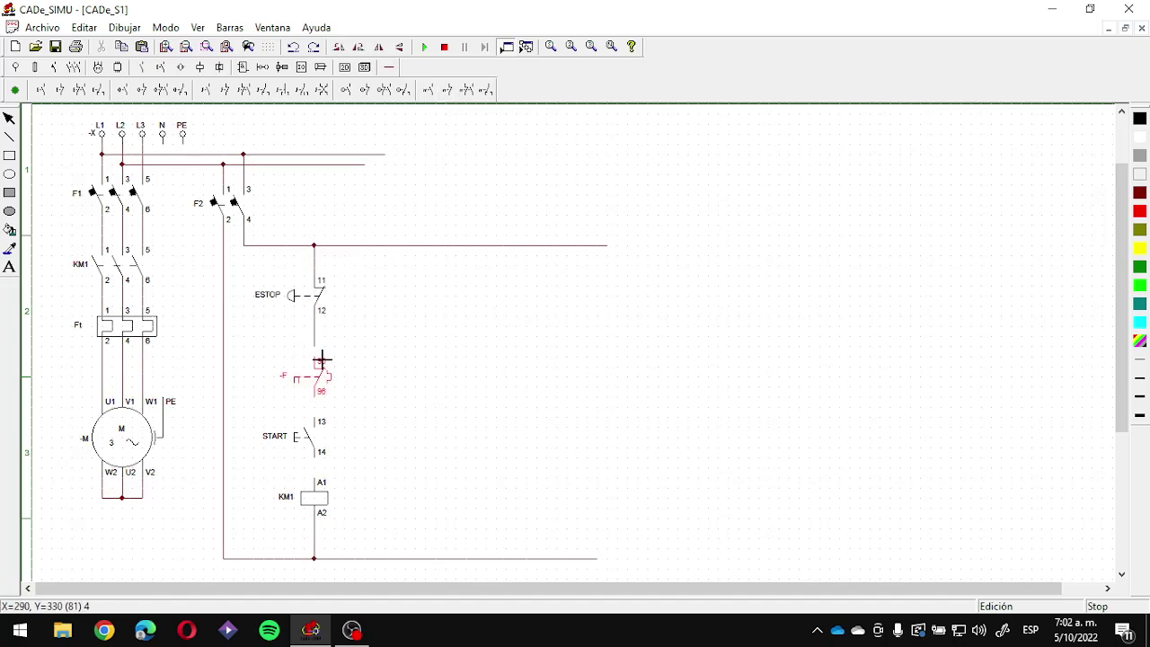
left_click(322, 359)
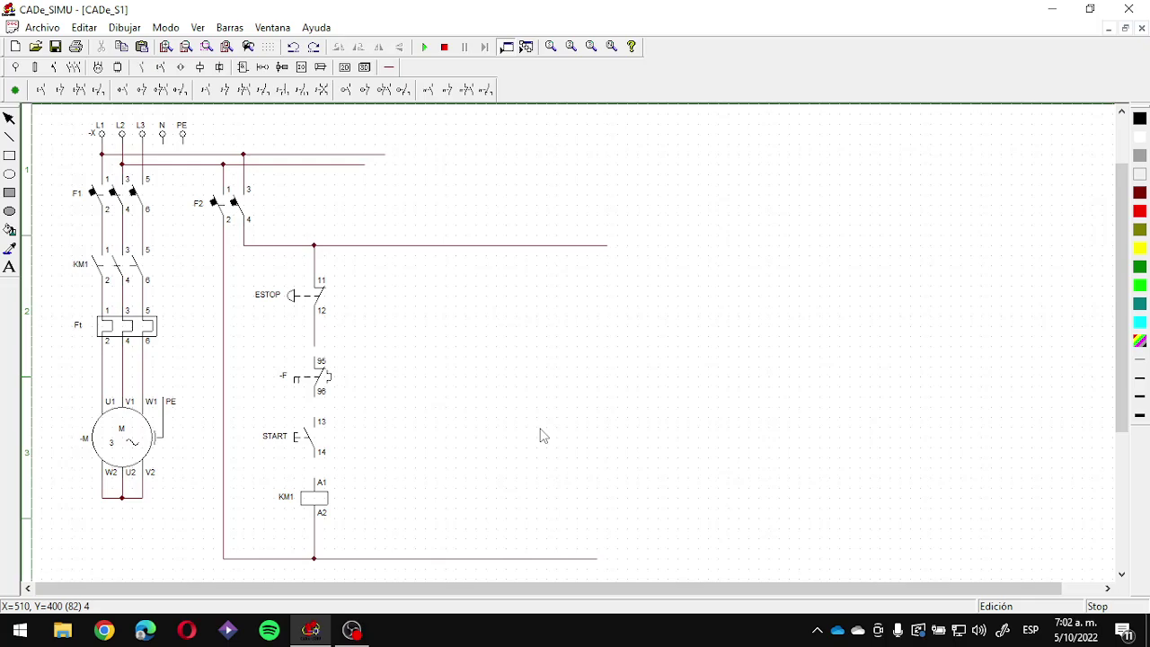
double_click(288, 381)
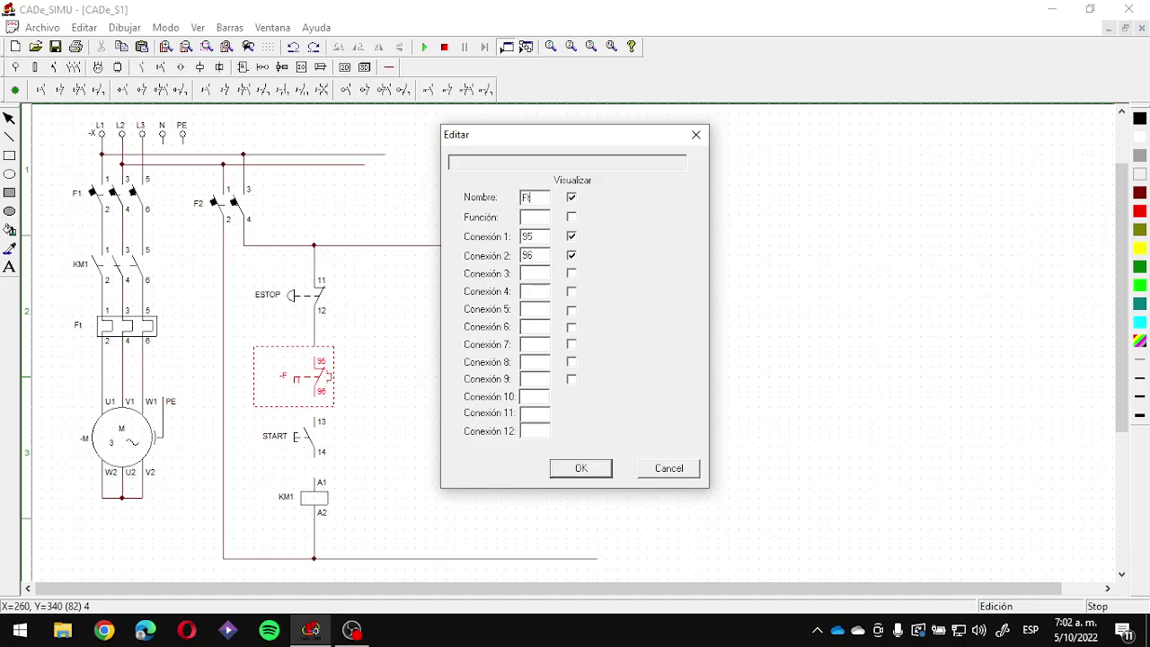
key("Return")
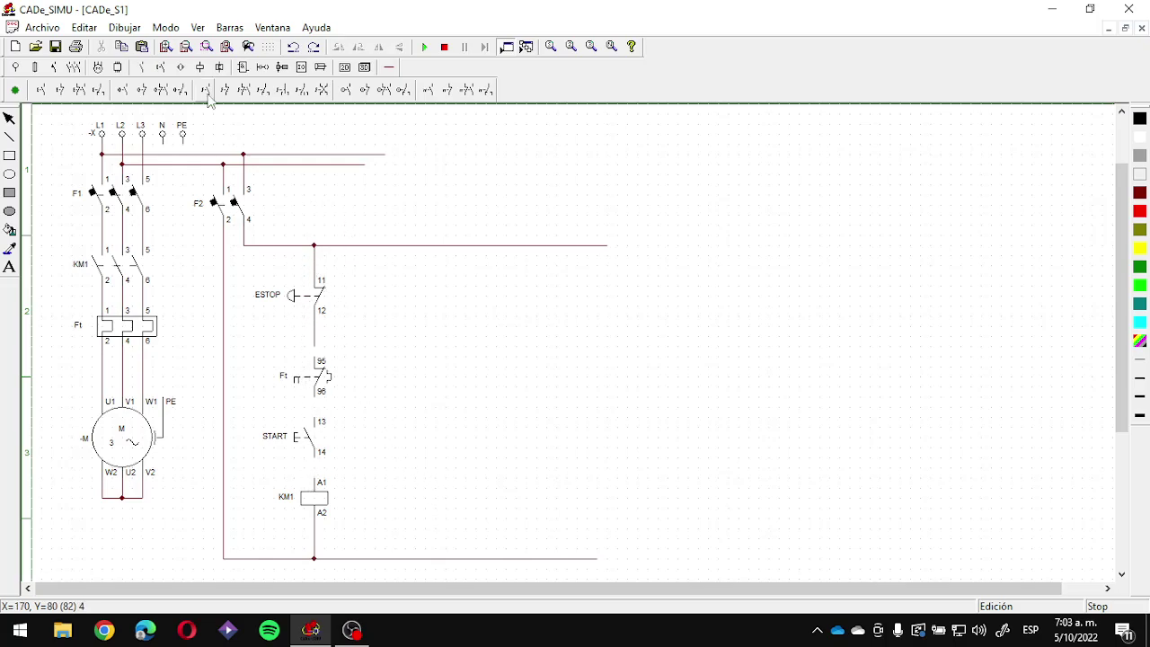
Step: Wire ESTOP, the Ft contact, START and coil KM1 in series
left_click(393, 67)
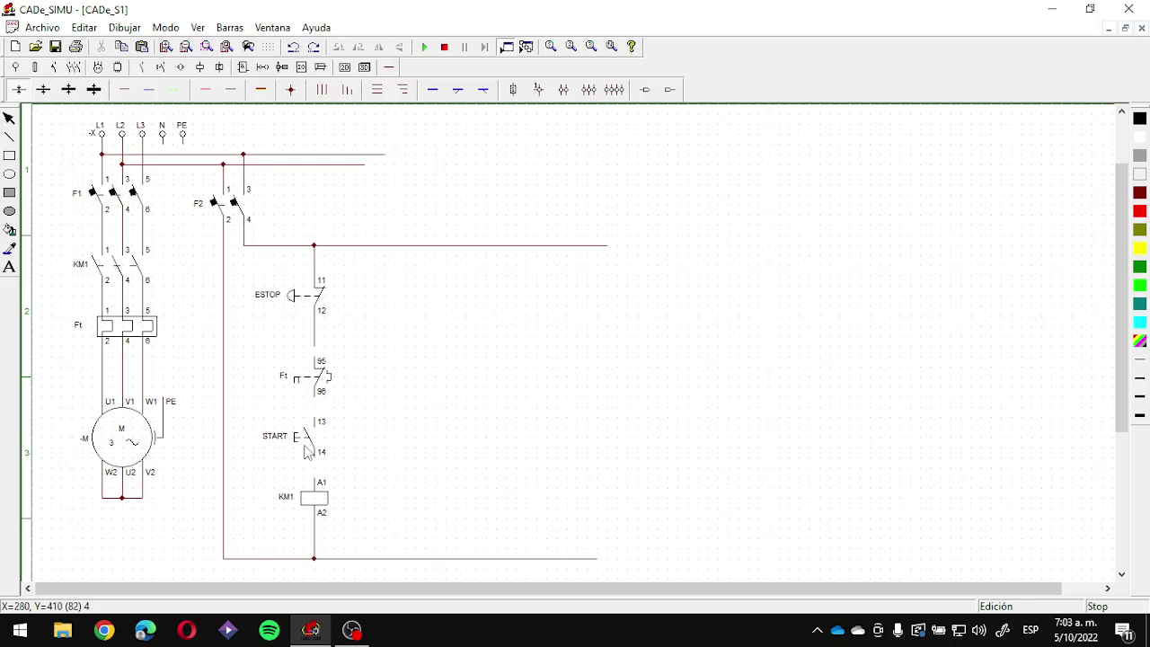
left_click(125, 90)
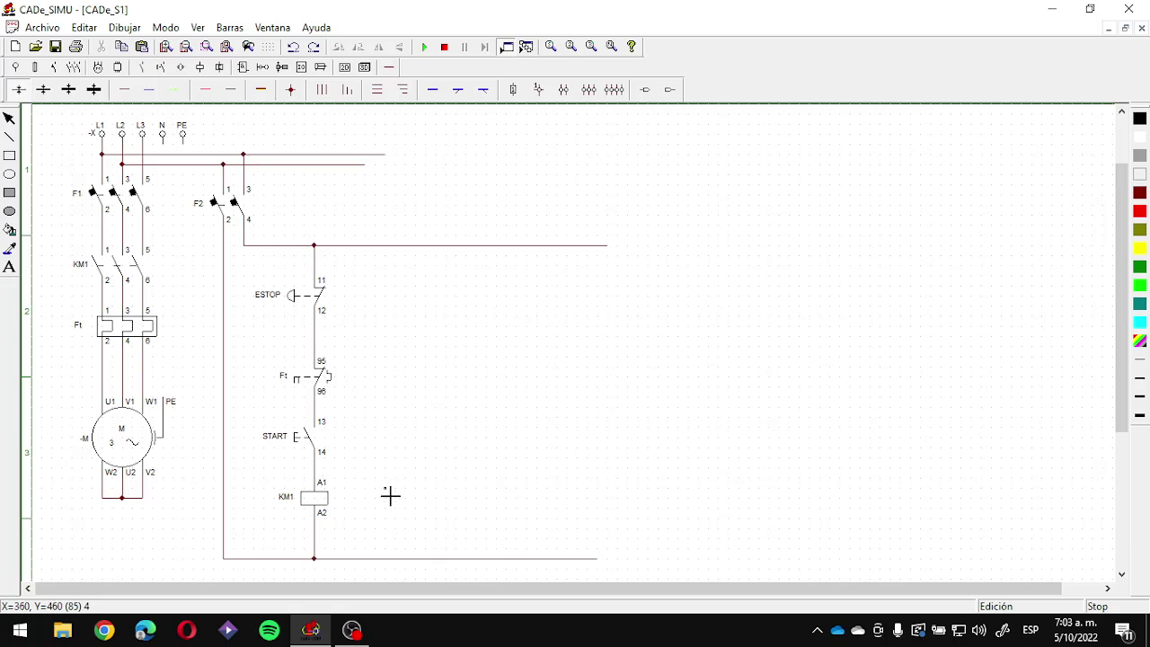
Step: Simulate the circuit with F1 and F2 closed, operate START to check KM1 and the motor, and stop the simulation
left_click(424, 46)
left_click(302, 439)
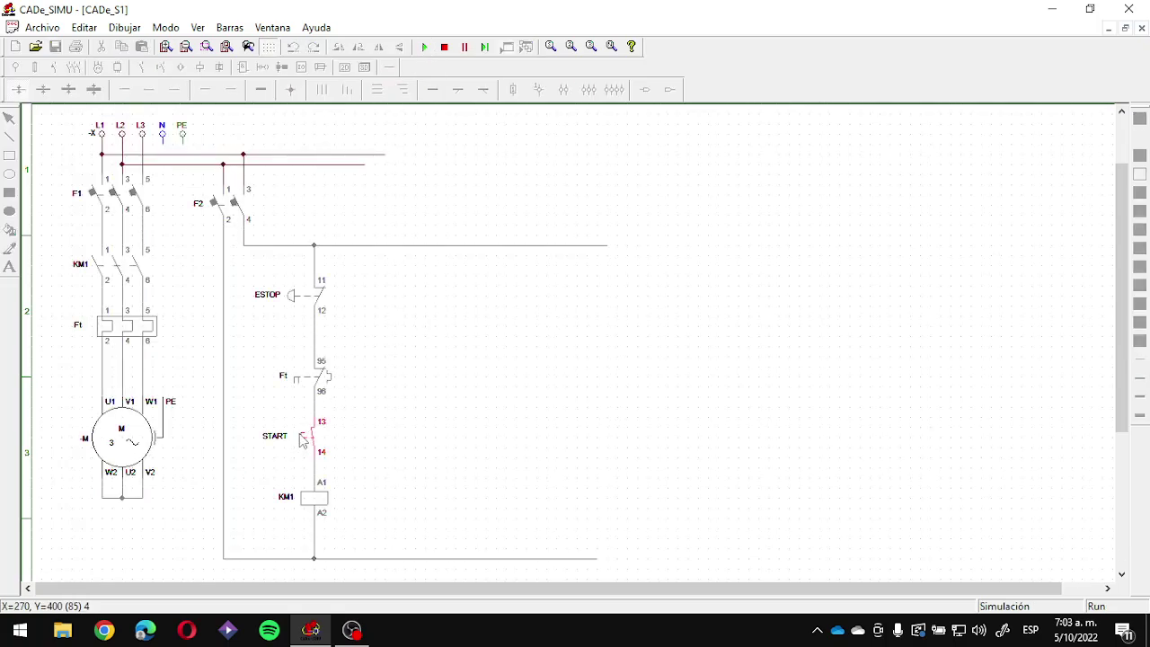
left_click(117, 193)
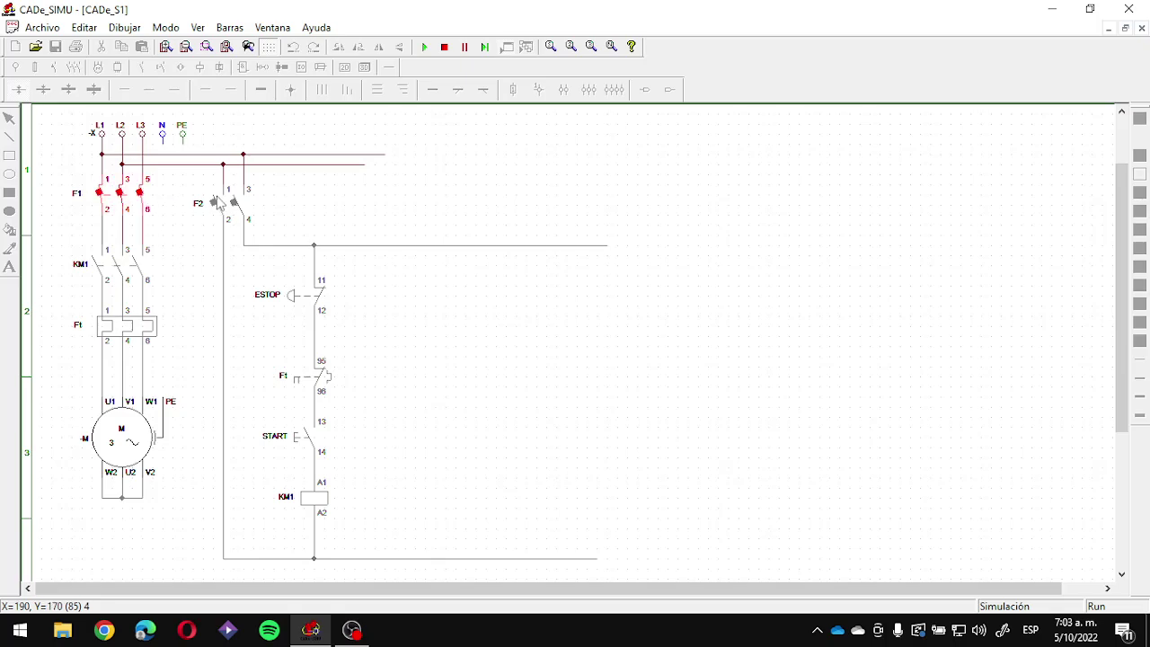
left_click(228, 203)
left_click(306, 441)
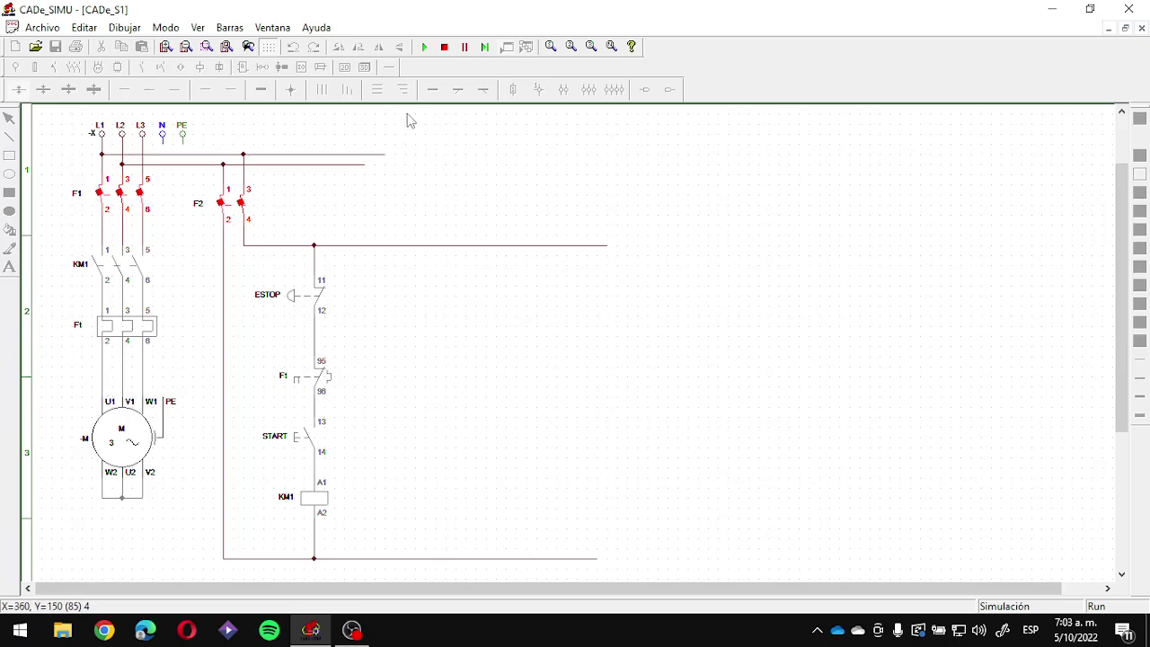
left_click(444, 45)
Step: Delete the START pushbutton and the leftover wire just above coil KM1
left_click(327, 462)
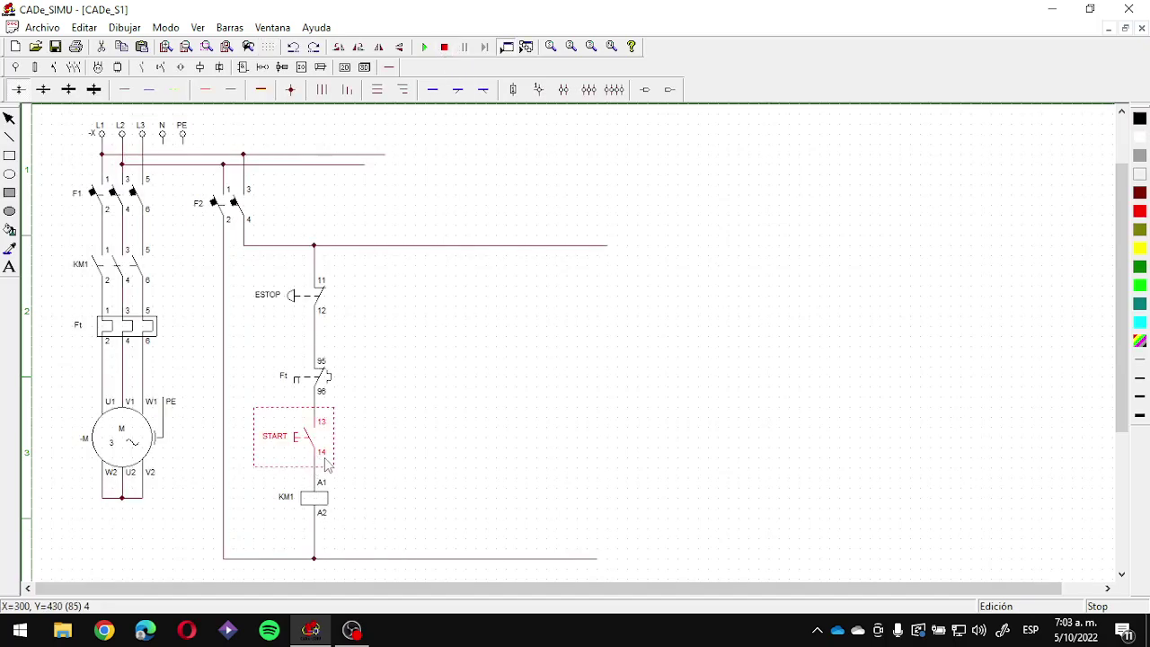
key("Delete")
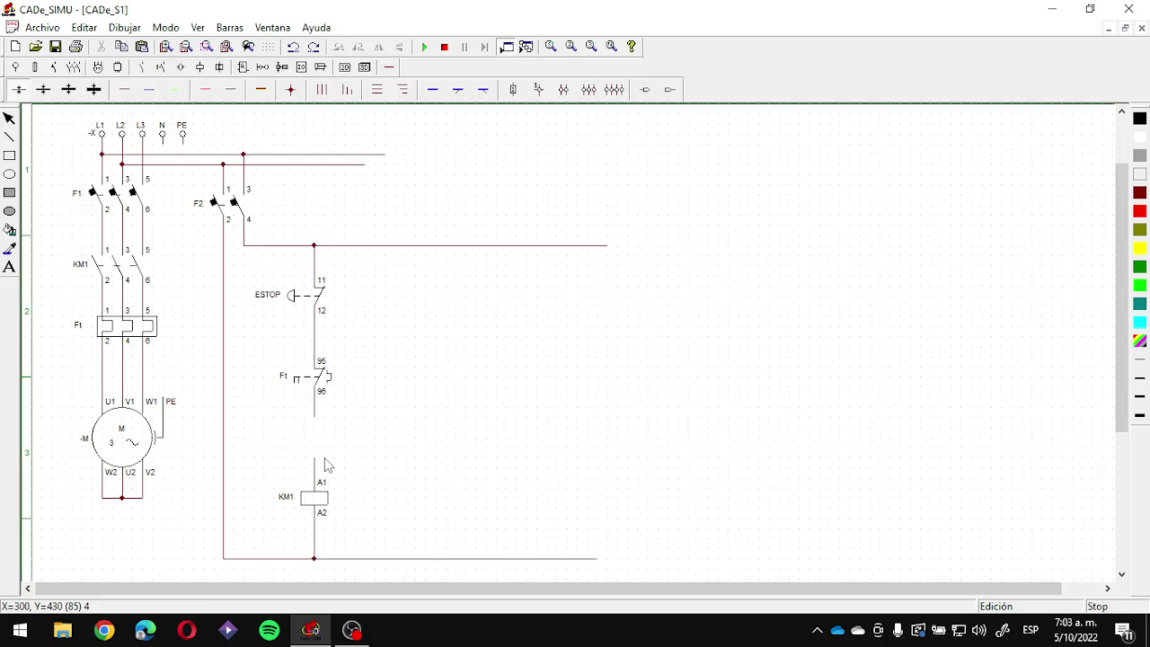
left_click(324, 458)
key("Delete")
Step: Place a normally open maintained switch with terminals 13 and 14 between the Ft contact and coil KM1, and wire it in series
left_click(160, 68)
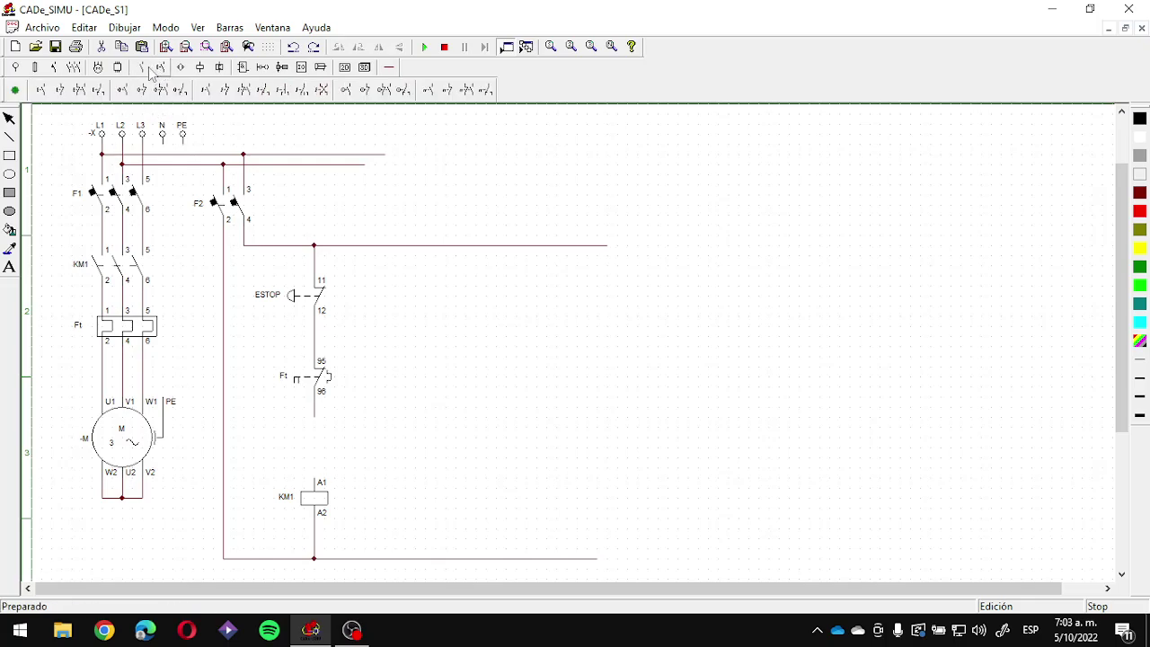
left_click(214, 97)
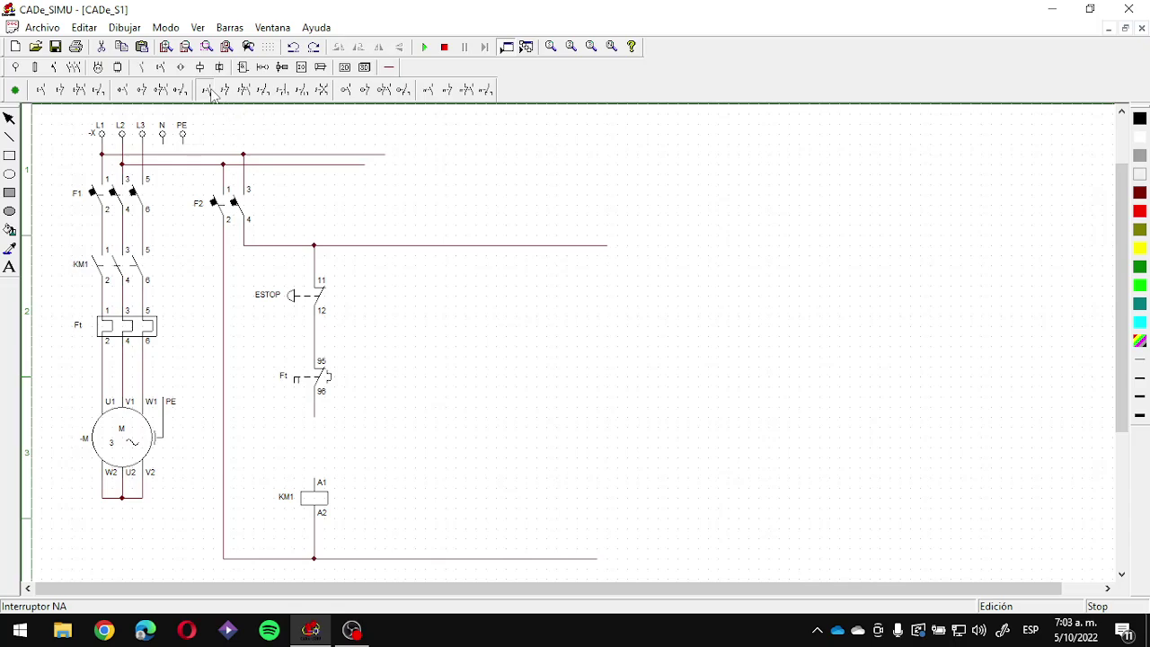
left_click(315, 427)
left_click(426, 449)
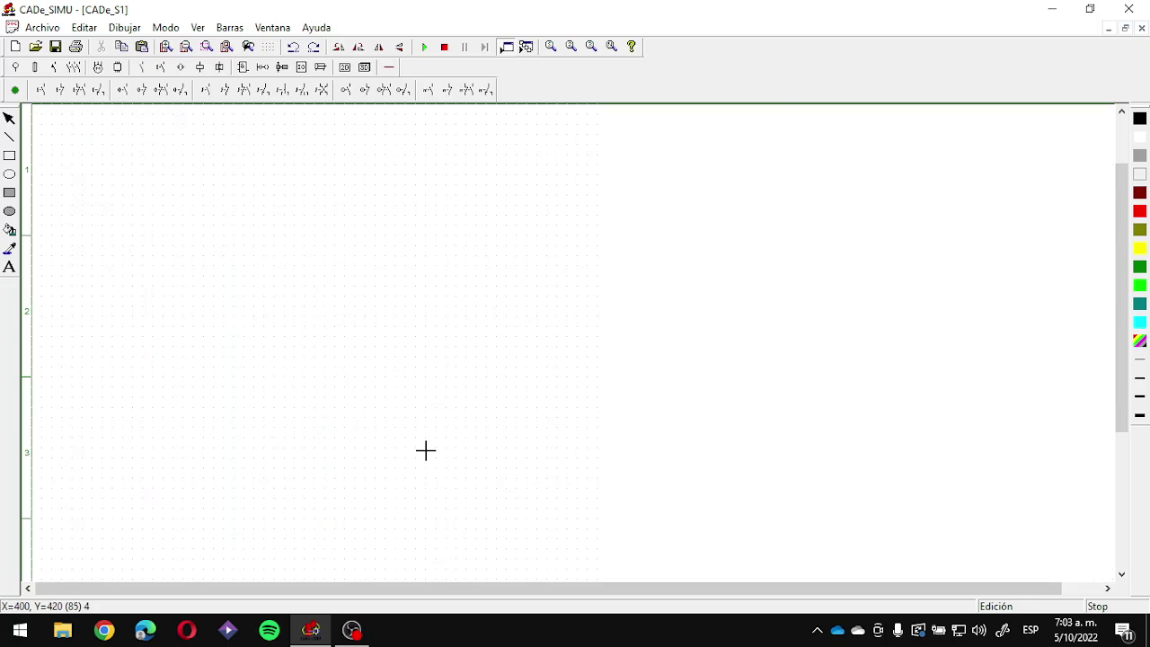
left_click(389, 67)
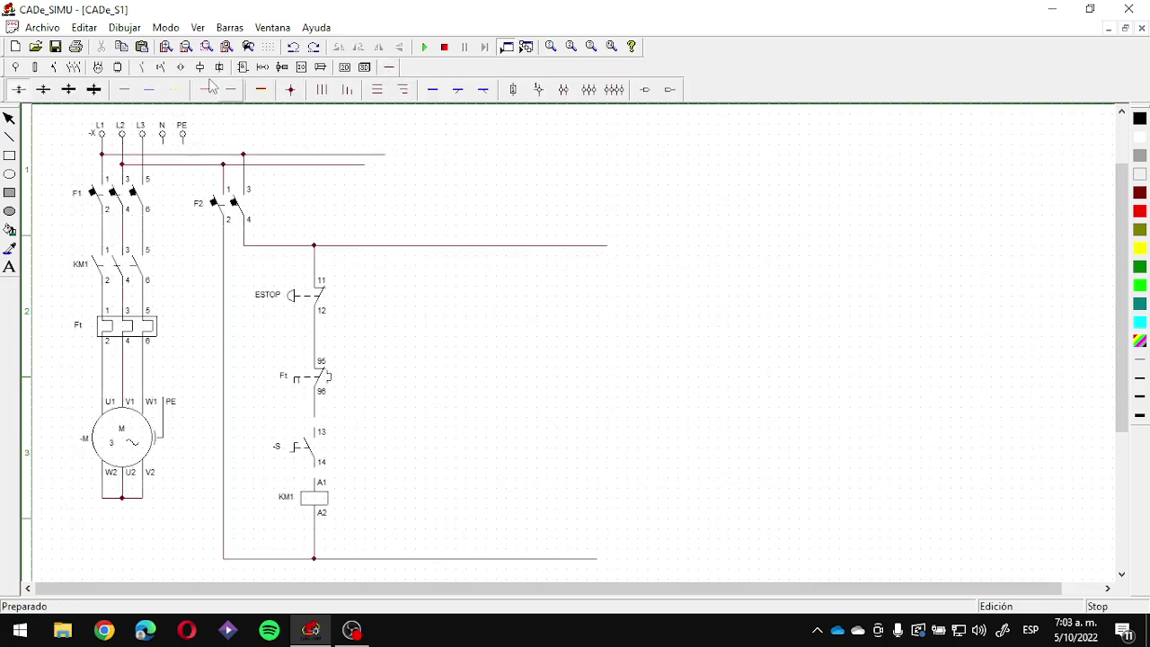
Step: Simulate with F1 and F2 closed, switch on S, trip thermal relay Ft to check the motor shutdown, and stop the simulation
left_click(430, 53)
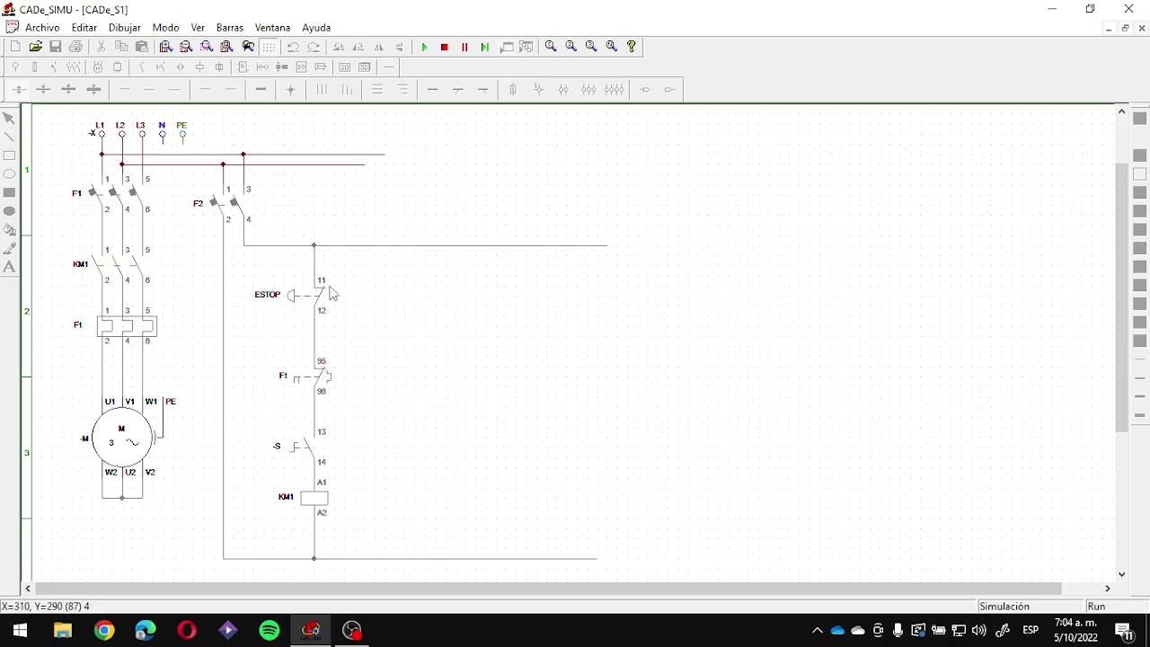
left_click(231, 207)
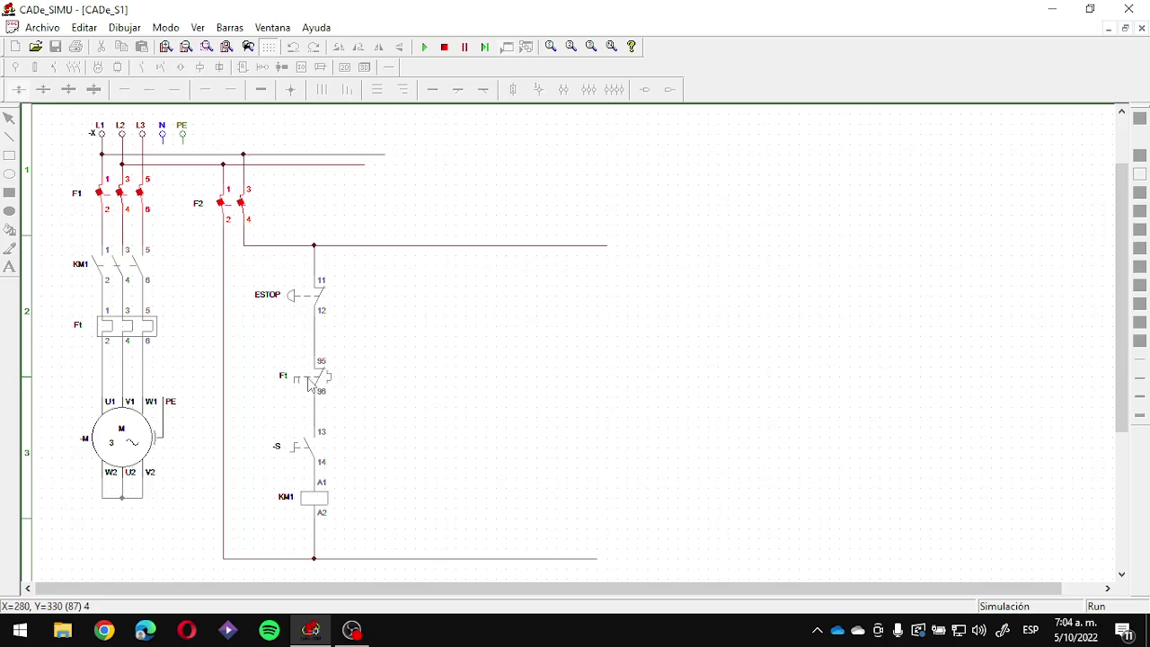
left_click(296, 457)
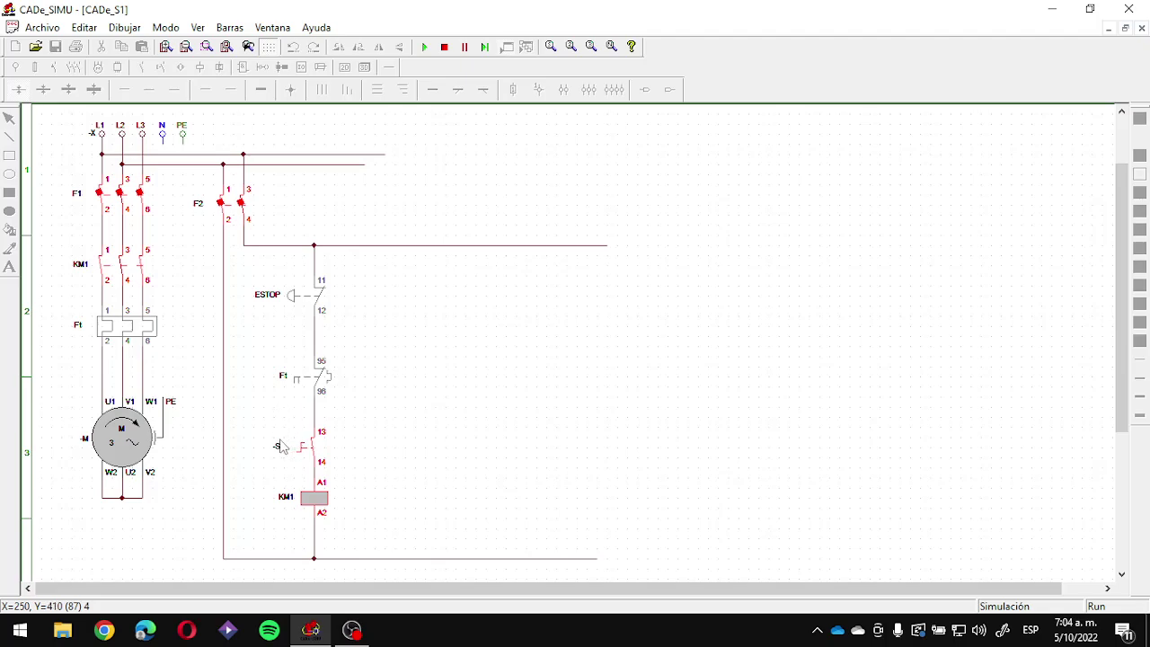
left_click(147, 334)
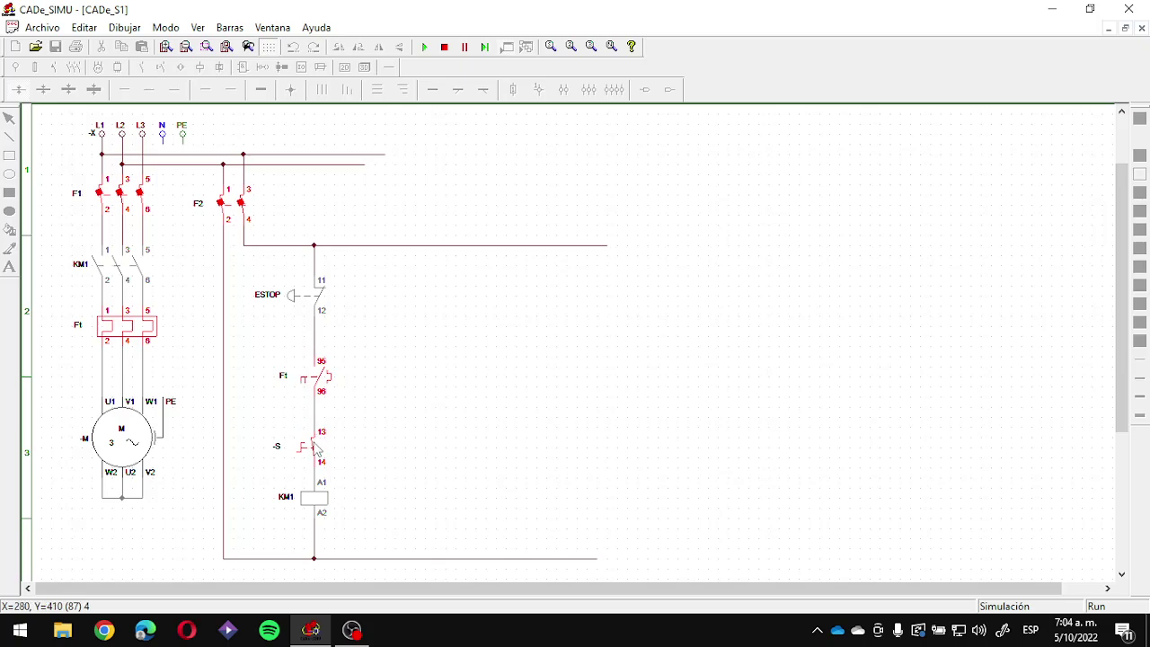
left_click(444, 47)
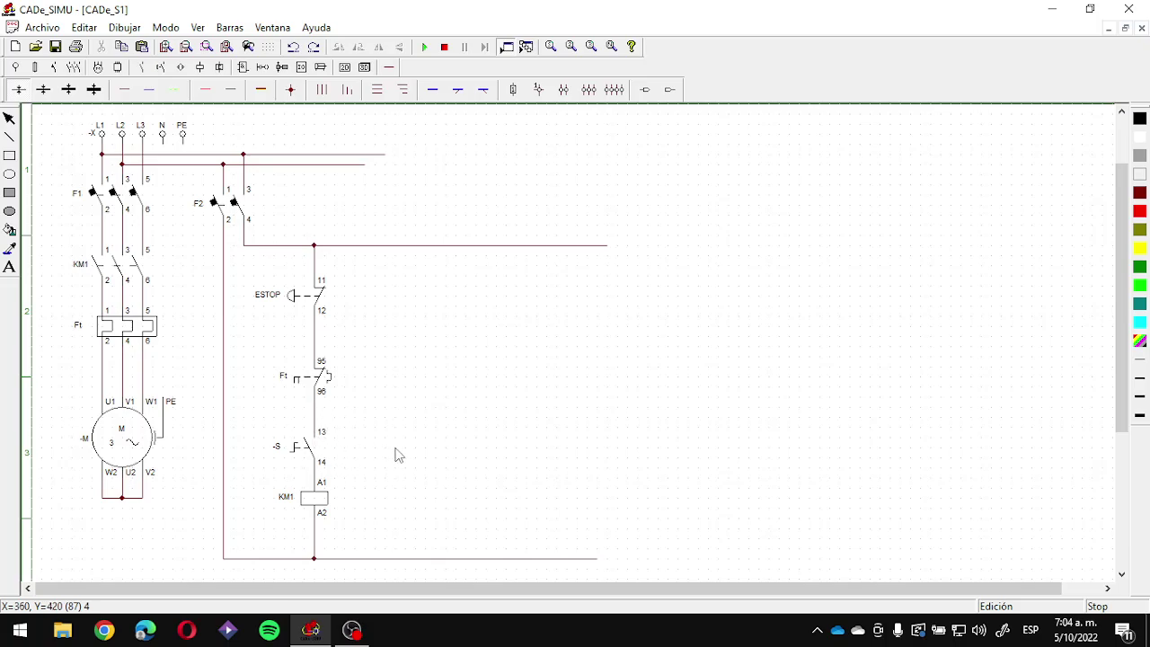
Step: Place a signal lamp with terminals X1 and X2 beside coil KM1 and name it L1
scroll(397, 455, "down", 1)
scroll(400, 456, "down", 3)
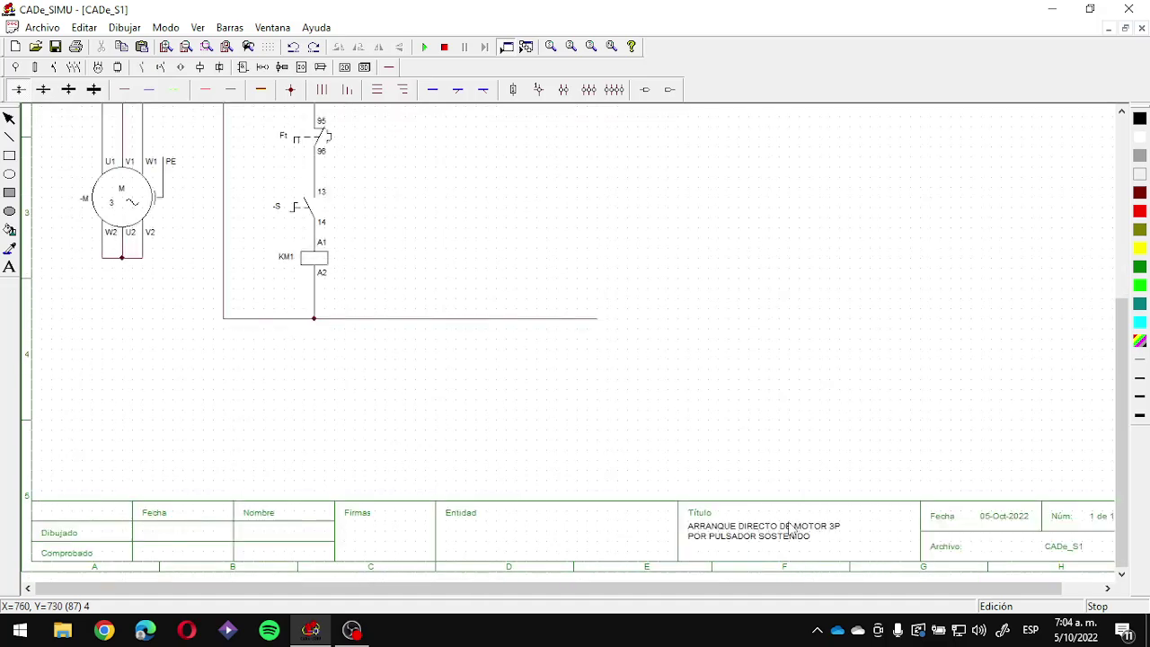
scroll(328, 360, "up", 1)
scroll(329, 359, "up", 2)
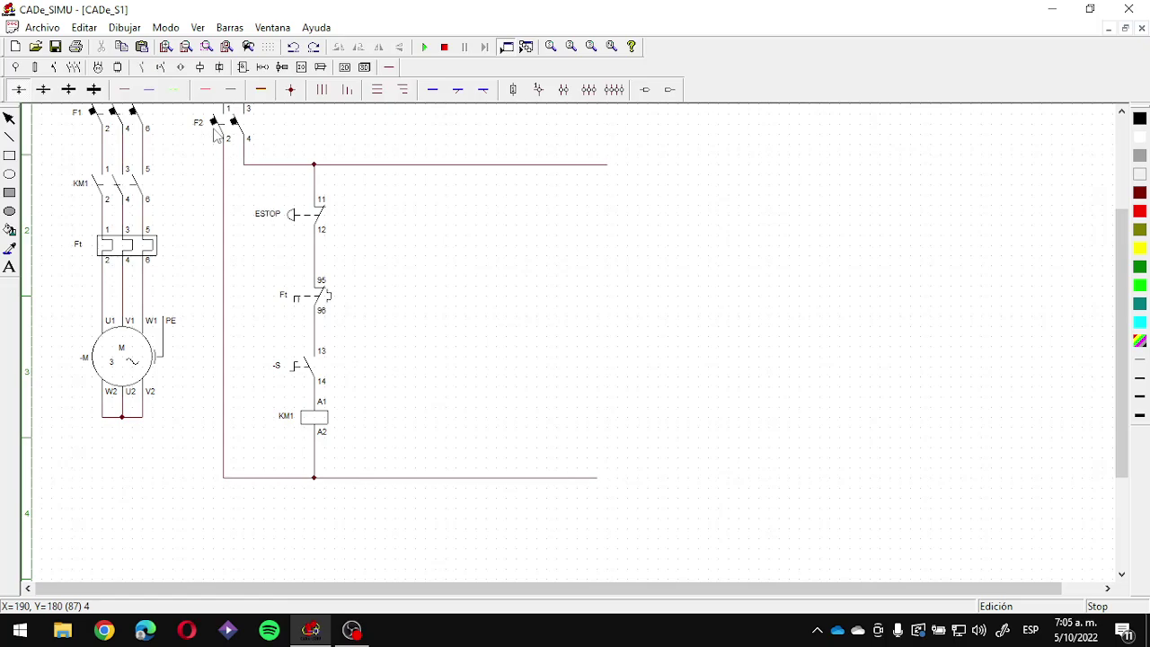
left_click(200, 69)
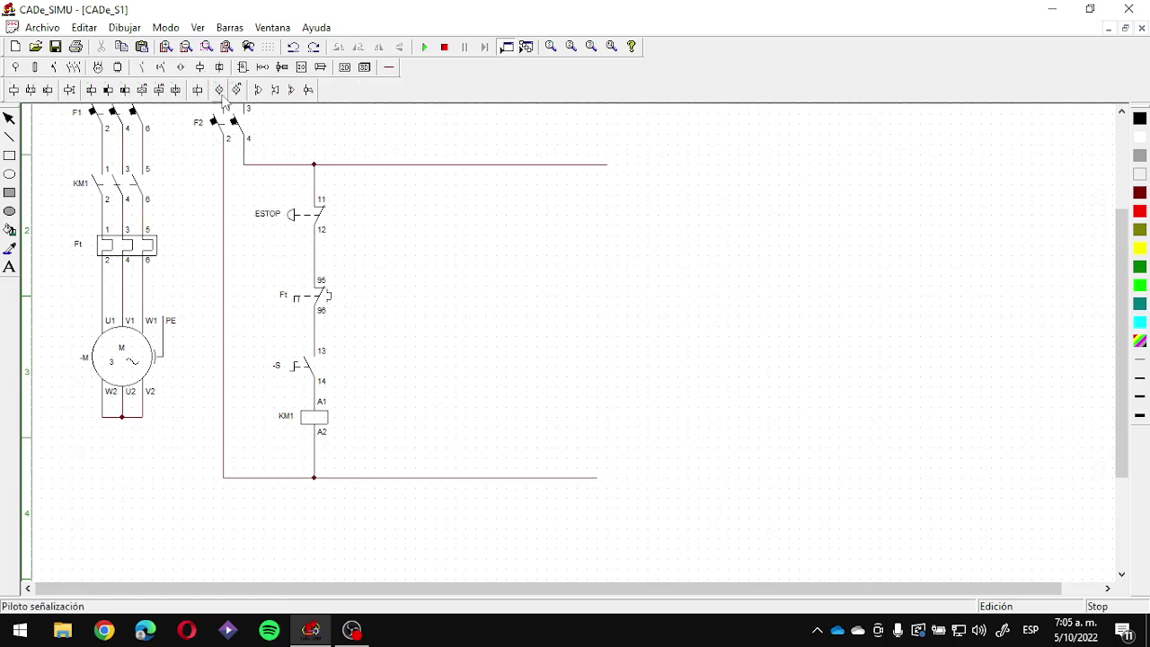
left_click(221, 92)
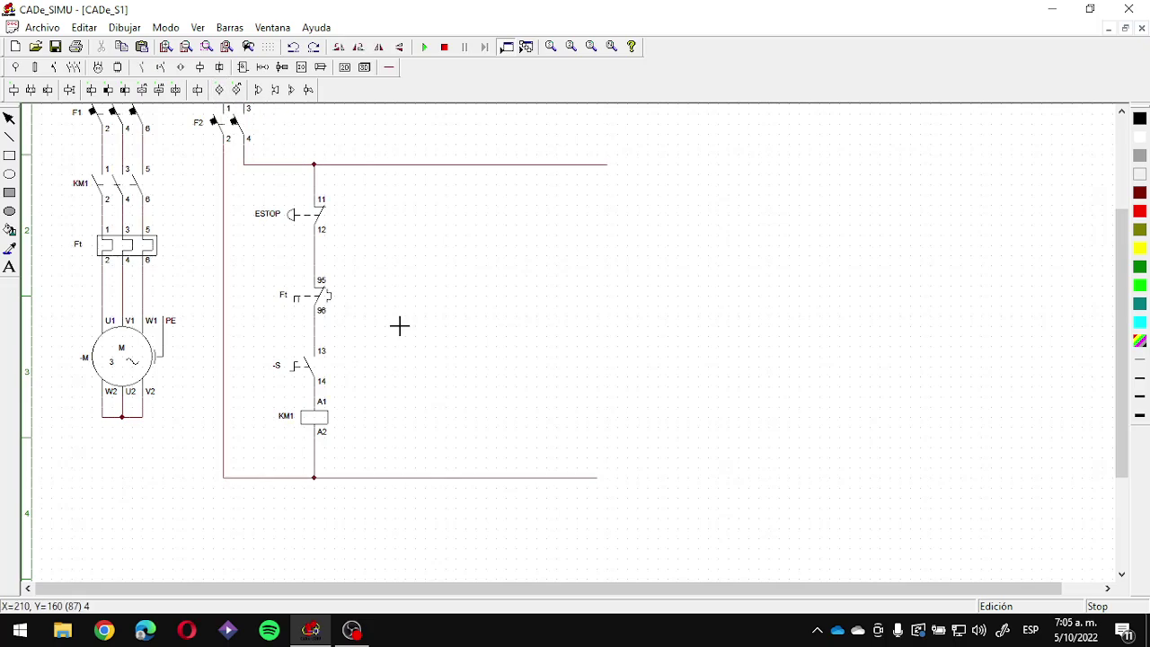
left_click(390, 404)
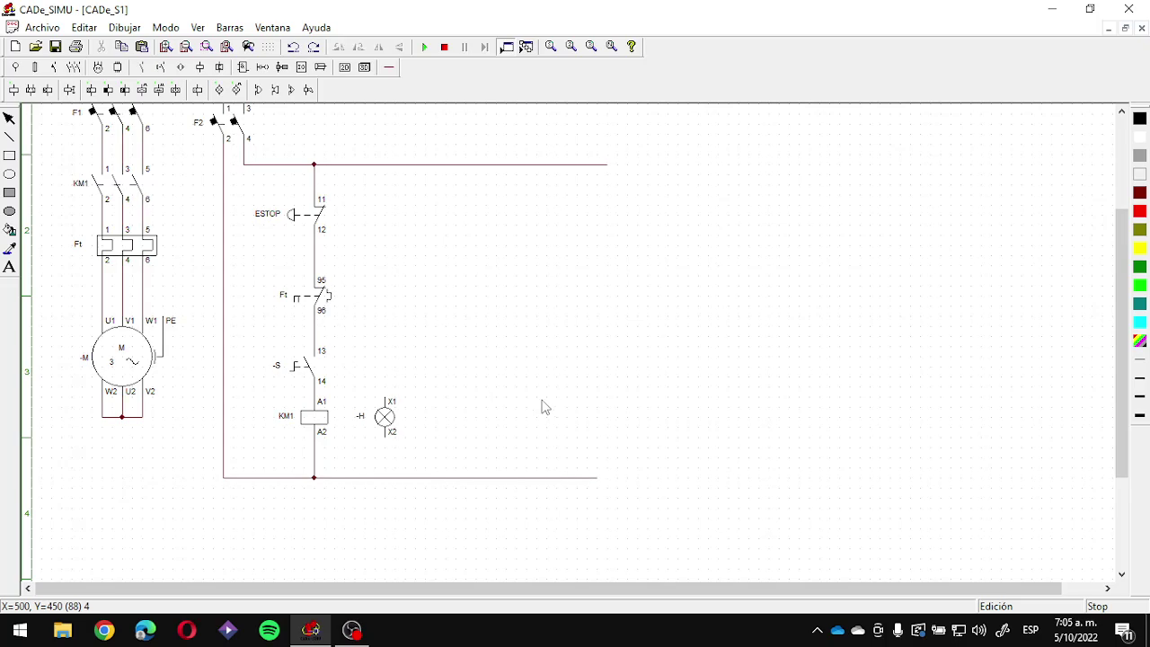
double_click(383, 417)
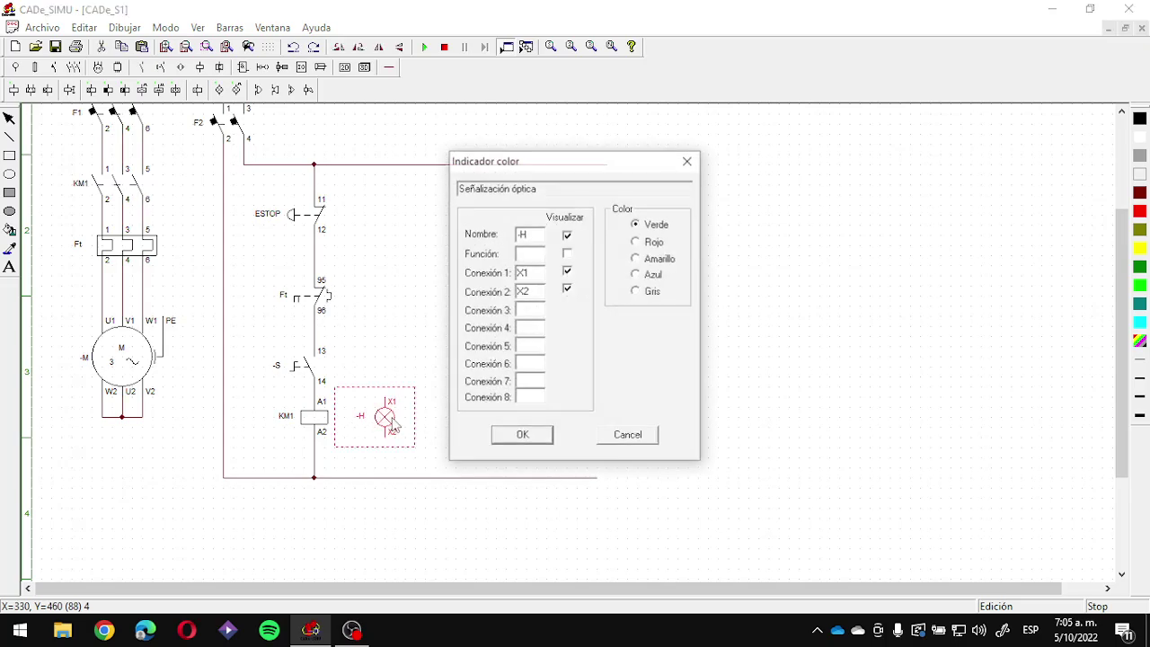
left_click_drag(542, 234, 451, 234)
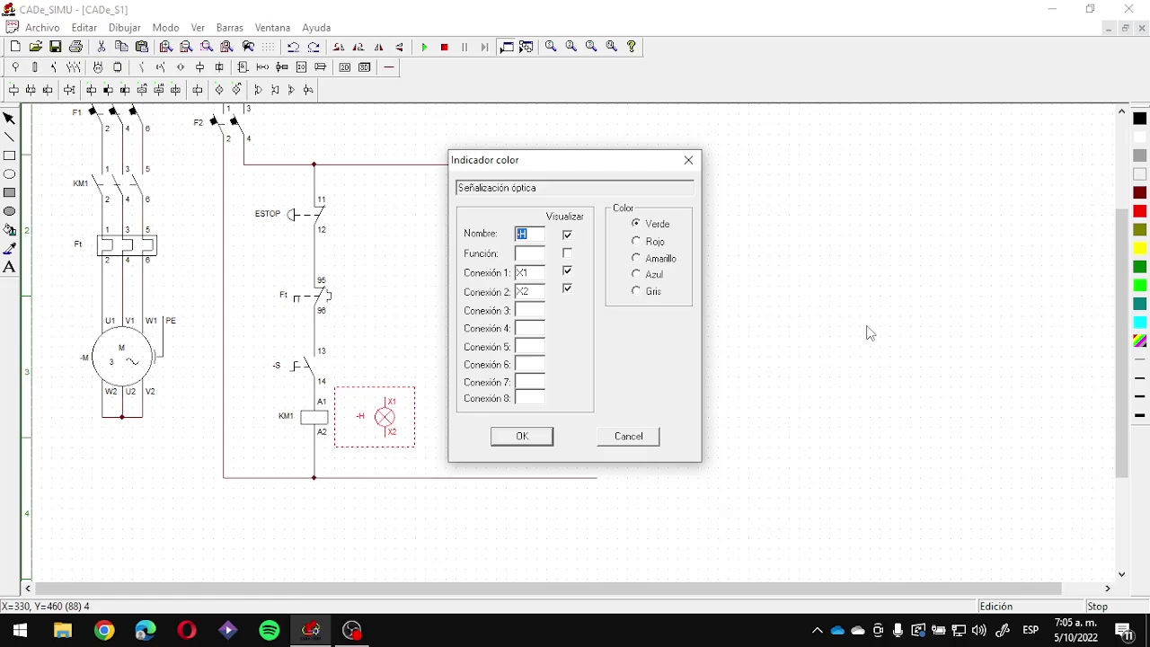
type("L1")
key("Return")
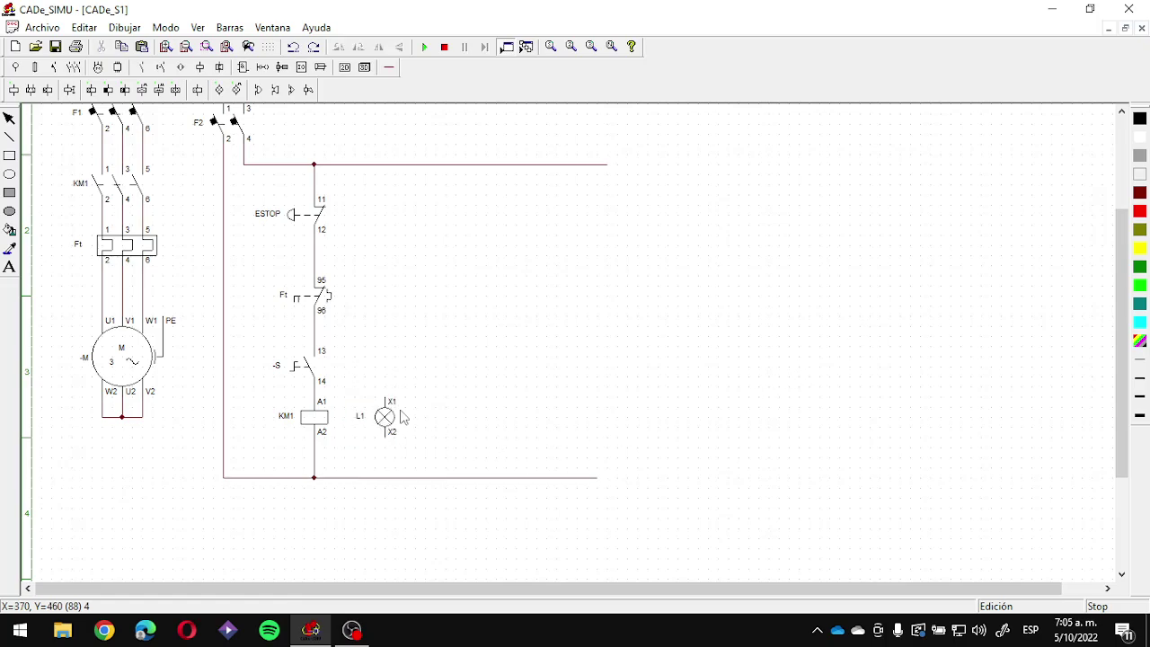
Step: Wire lamp L1 in parallel with coil KM1, from the switch's terminal 14 to the lower supply line
left_click(388, 67)
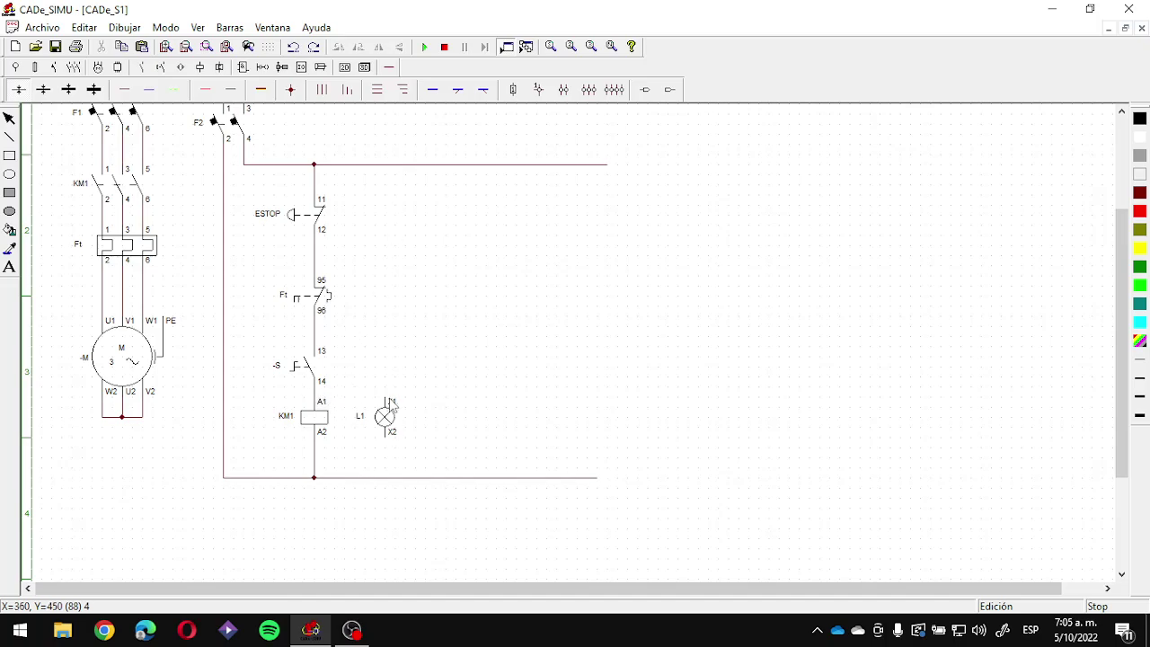
left_click(133, 85)
left_click_drag(386, 389, 315, 387)
Step: Simulate with F1, F2 and switch S closed, operate ESTOP repeatedly to check KM1, the motor and lamp L1, and stop the simulation
left_click(427, 49)
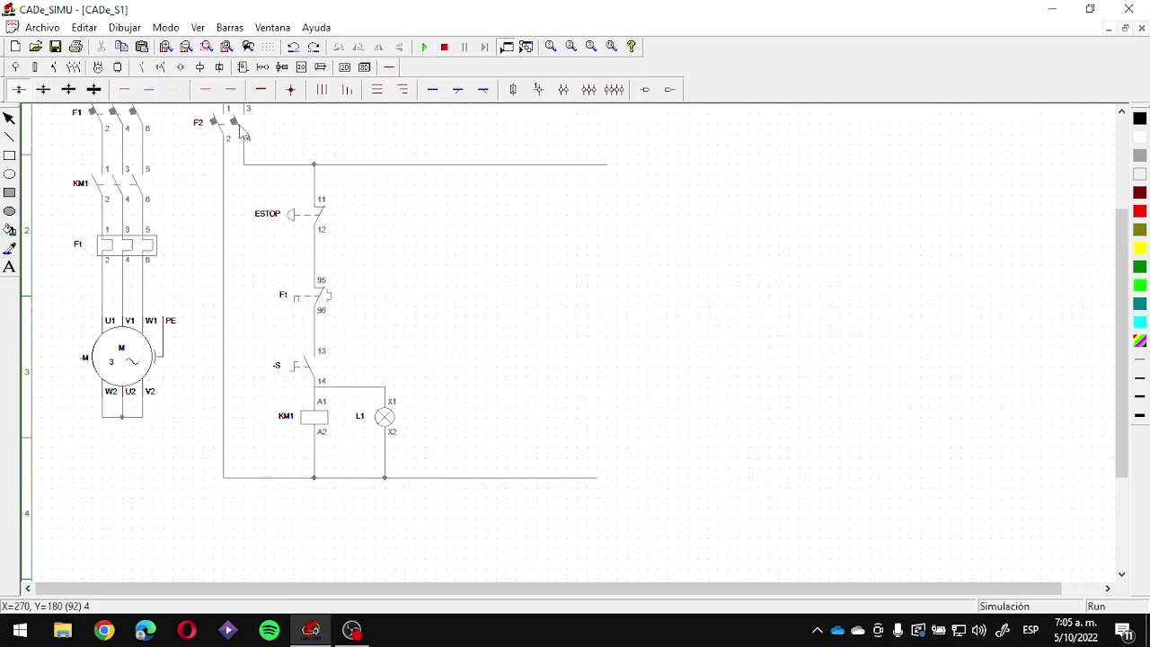
left_click(235, 117)
left_click(141, 115)
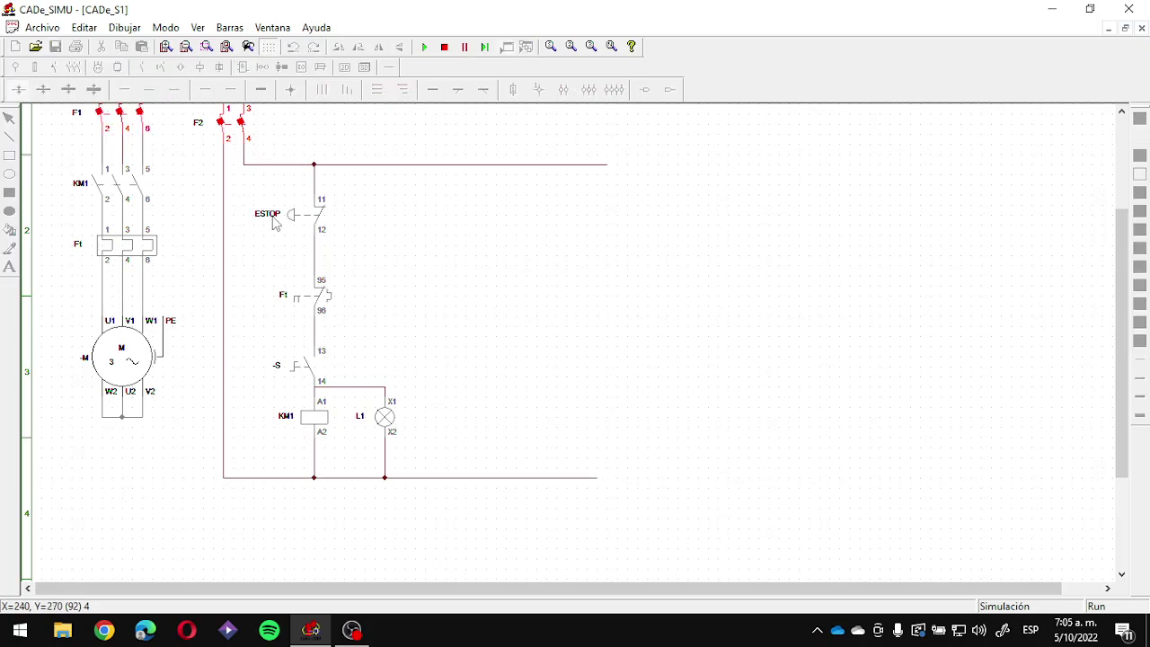
left_click(295, 367)
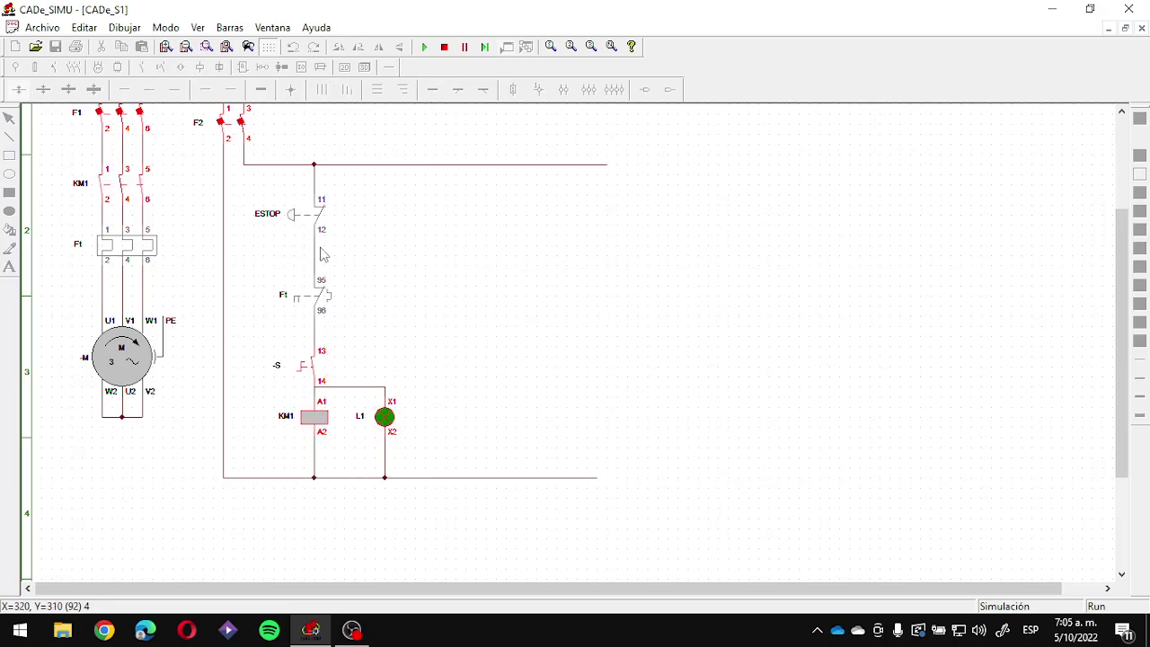
left_click(306, 218)
left_click(315, 224)
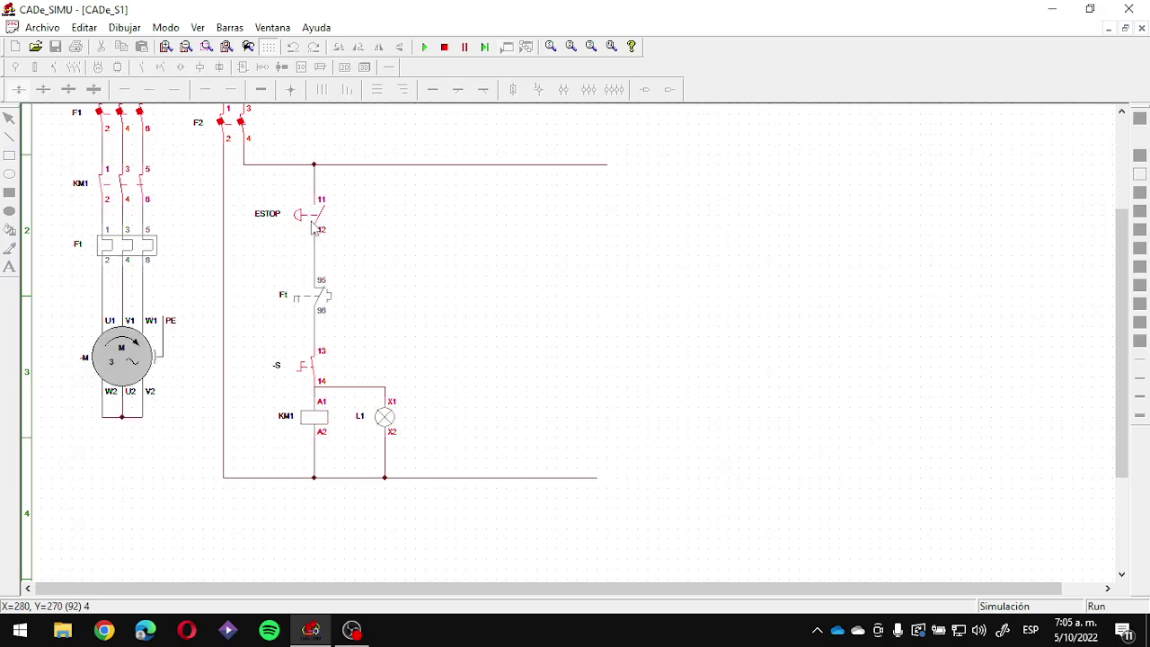
left_click(313, 229)
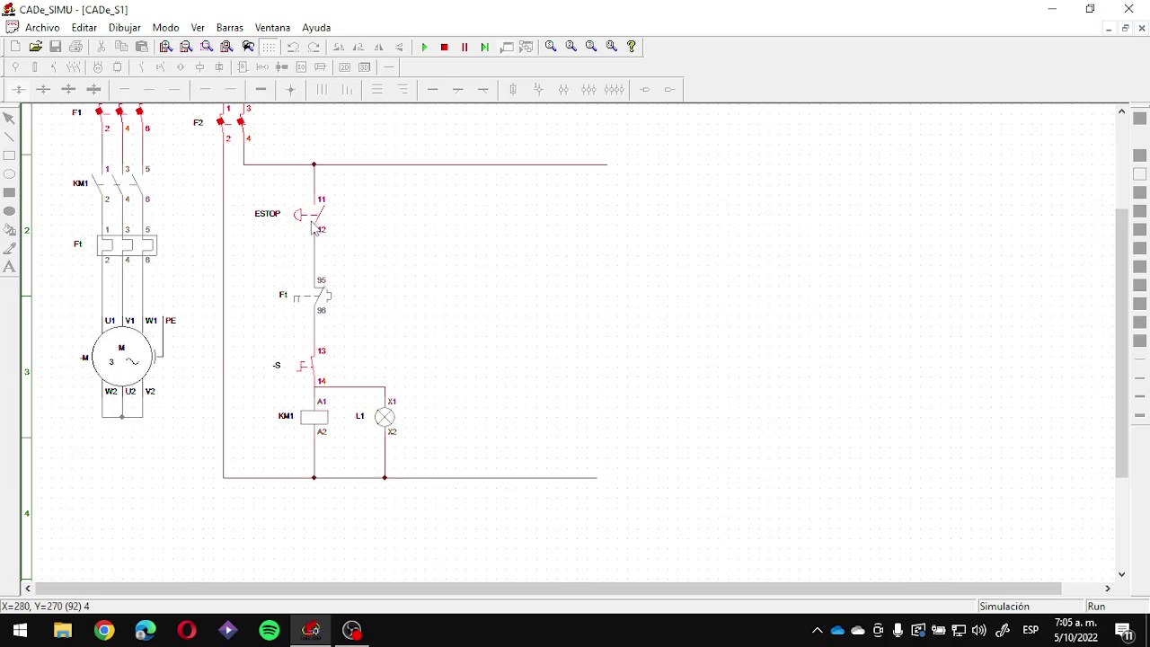
left_click(313, 229)
left_click(298, 222)
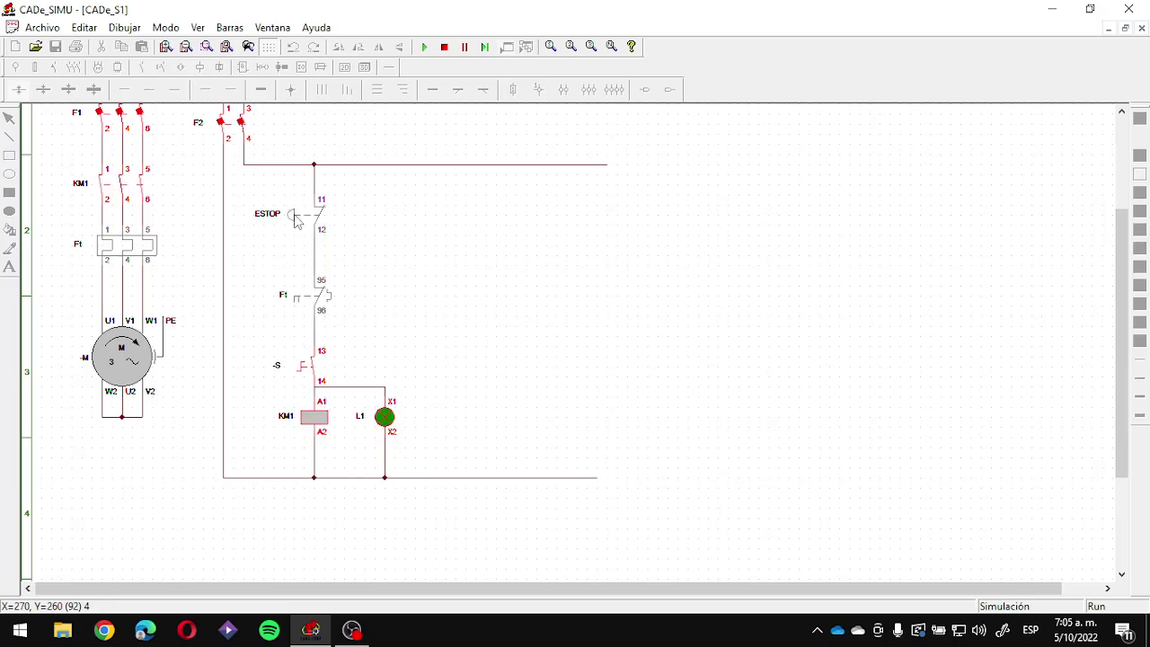
left_click(299, 222)
left_click(299, 222)
left_click(298, 222)
scroll(388, 282, "up", 1)
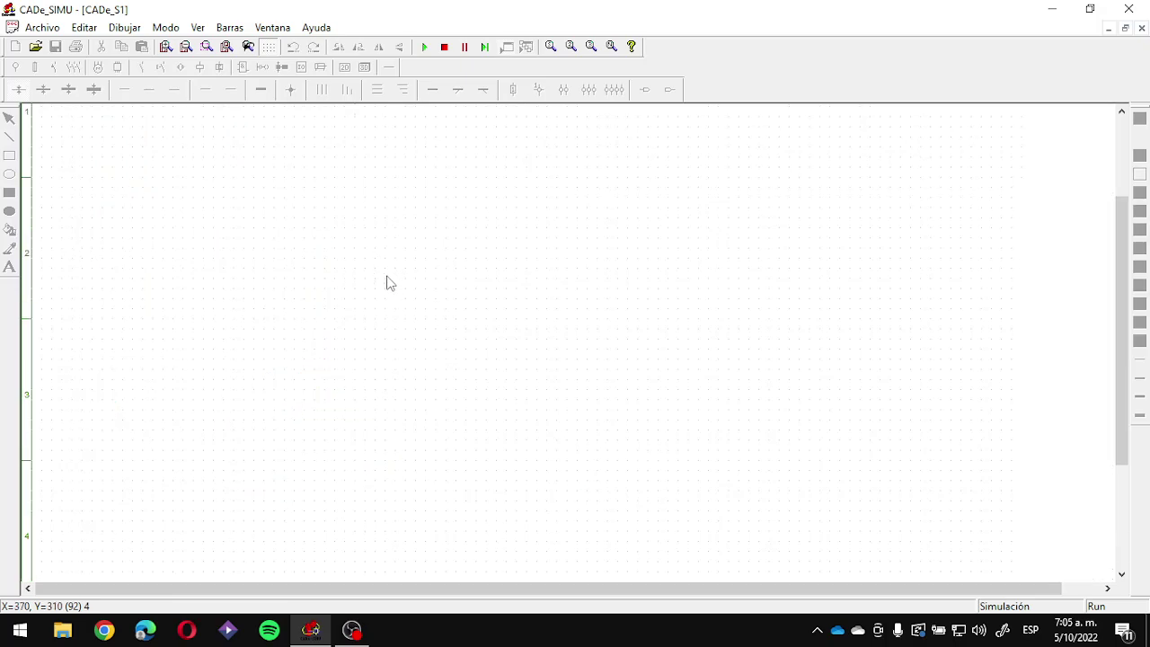
left_click(444, 46)
scroll(382, 297, "up", 1)
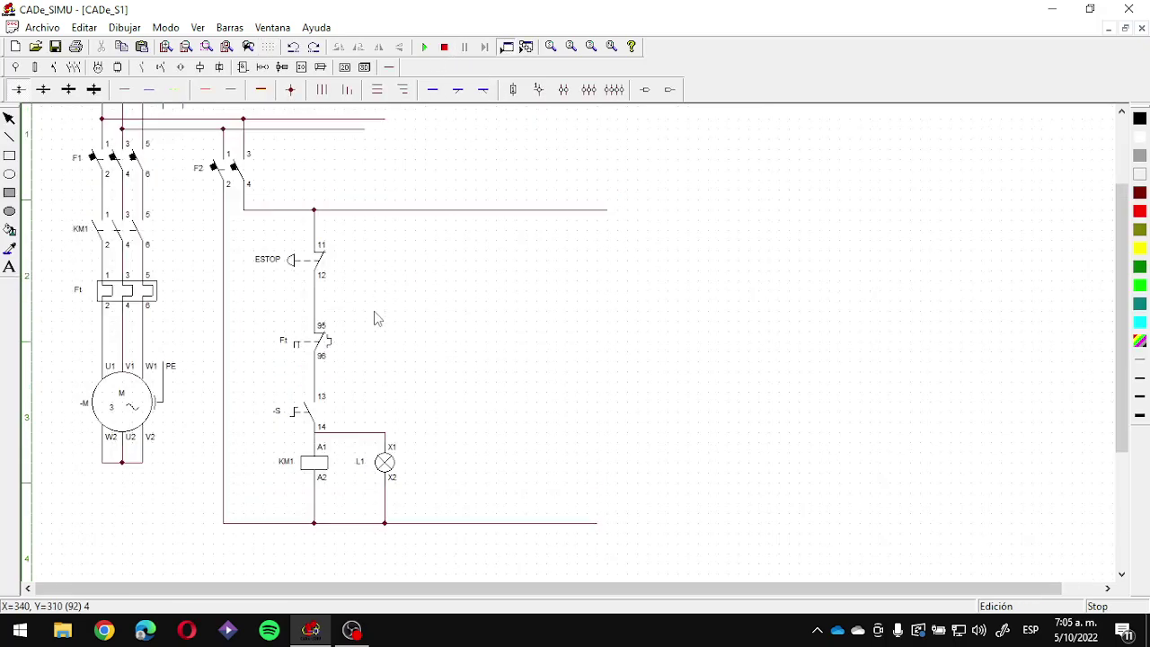
left_click(290, 267)
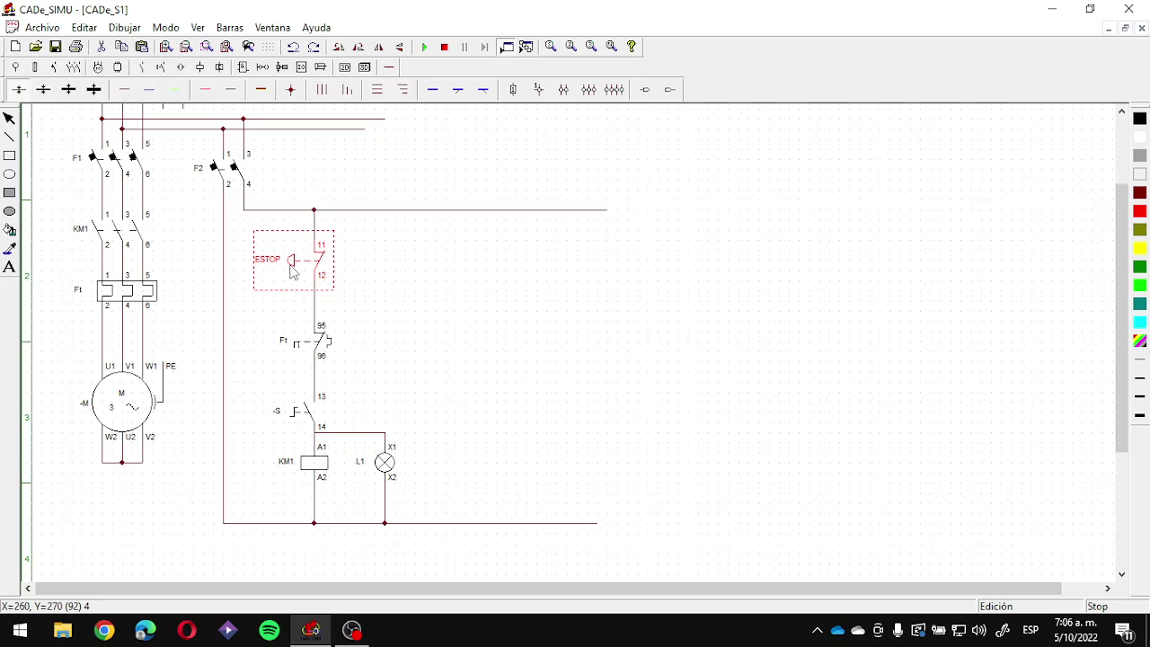
left_click(474, 306)
left_click(160, 67)
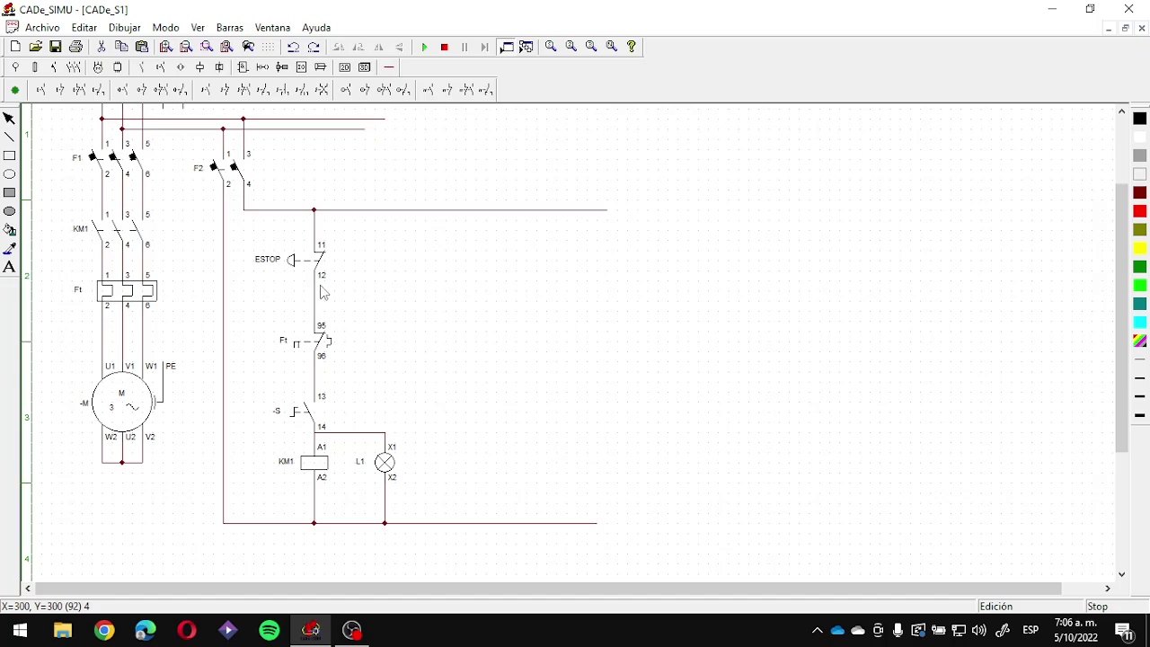
left_click(290, 267)
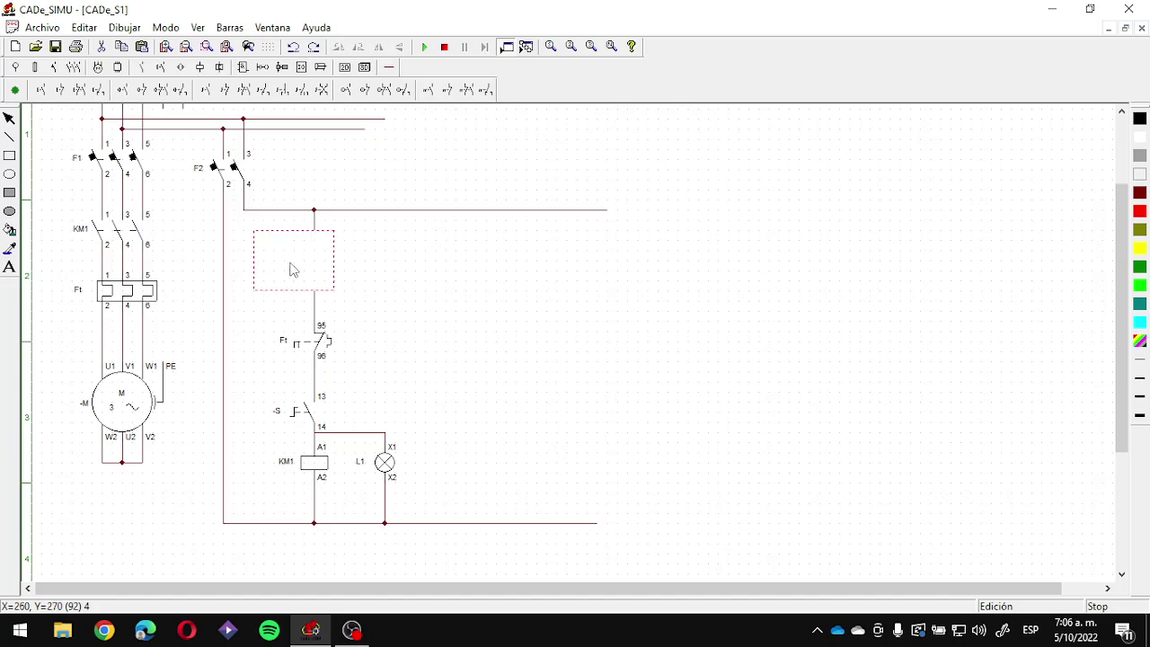
left_click(454, 296)
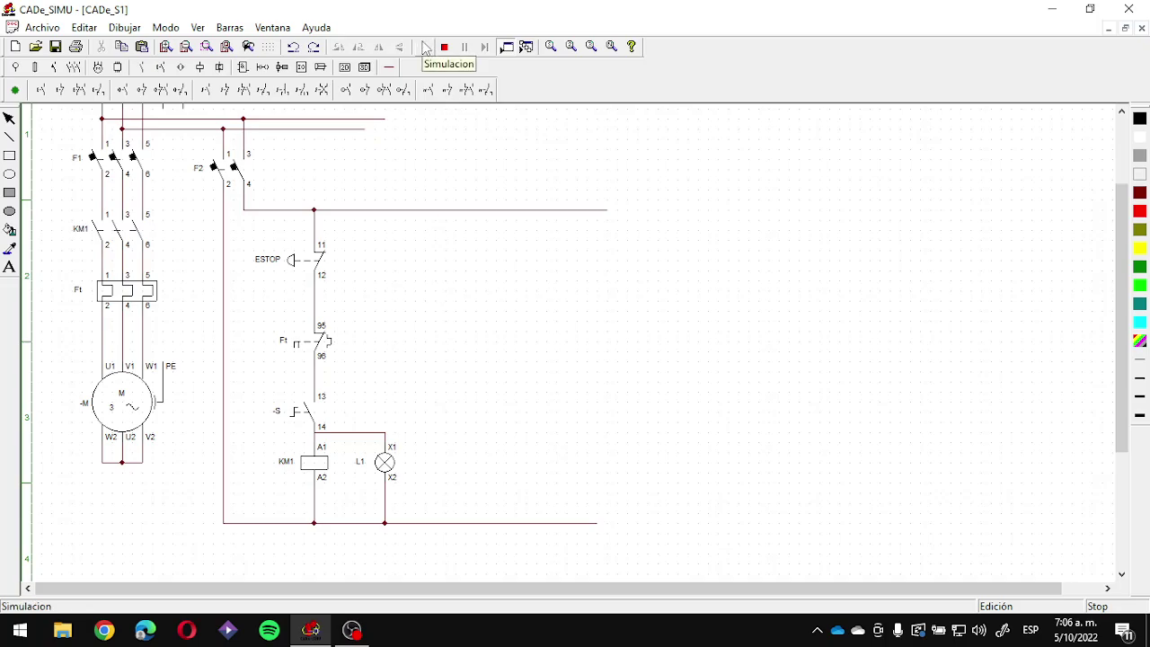
Step: Place a second signal lamp beside L1, name it L2, and wire its terminal X2 to the lower supply line
left_click(384, 424)
left_click(199, 68)
left_click(216, 89)
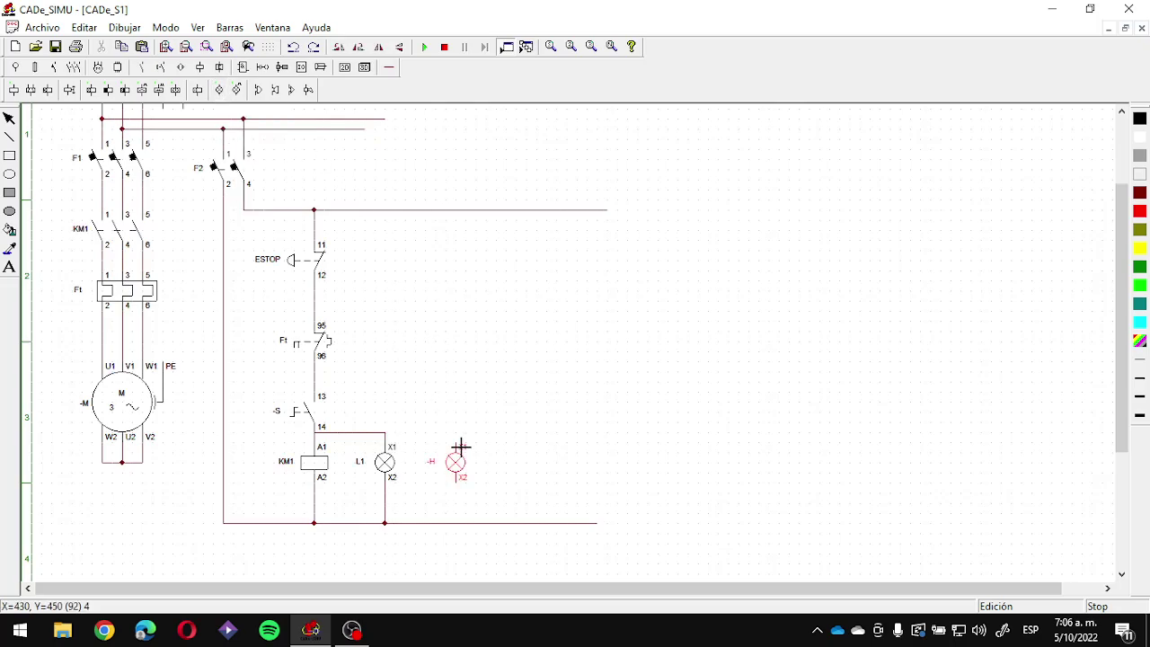
left_click(456, 445)
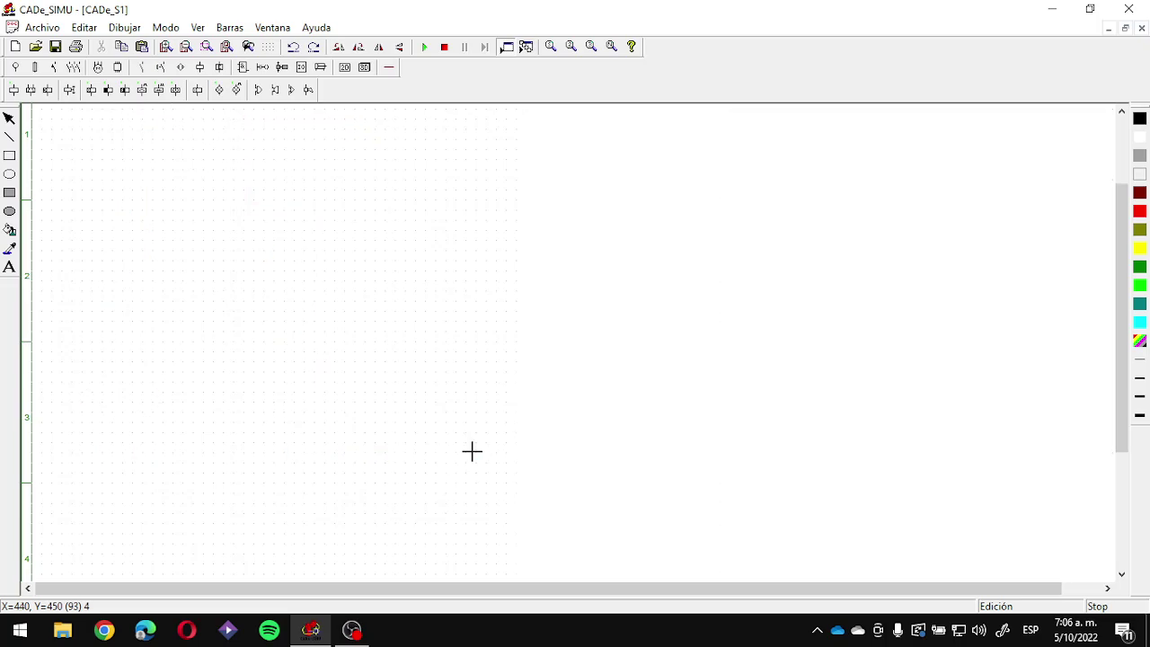
double_click(437, 471)
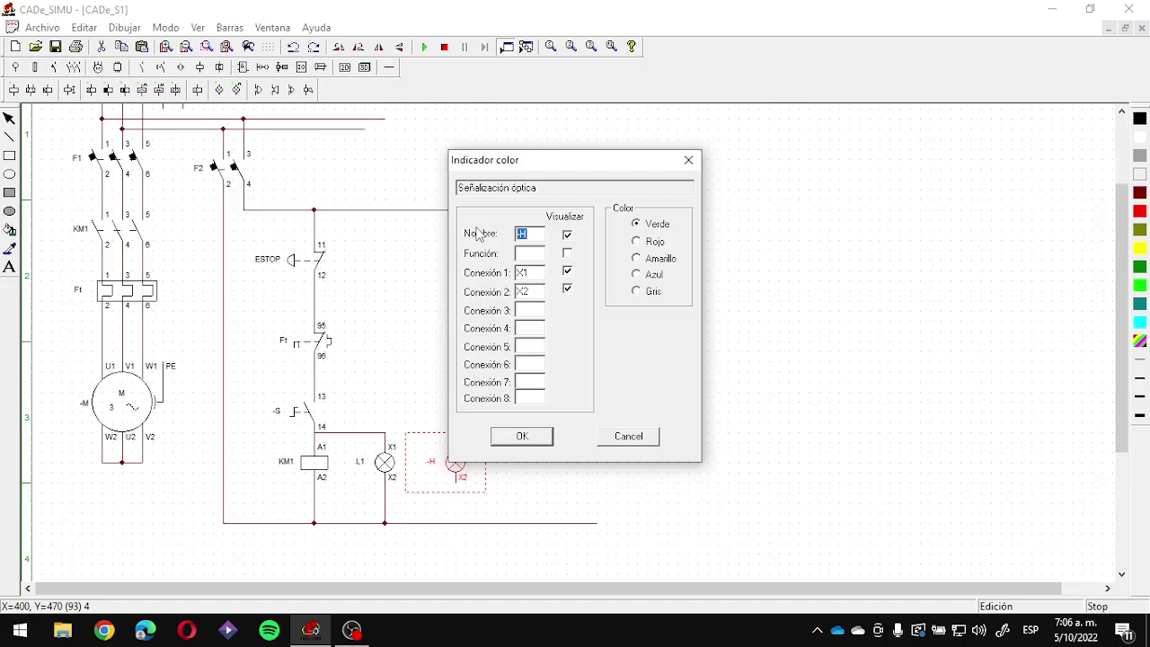
type("L2")
left_click(538, 435)
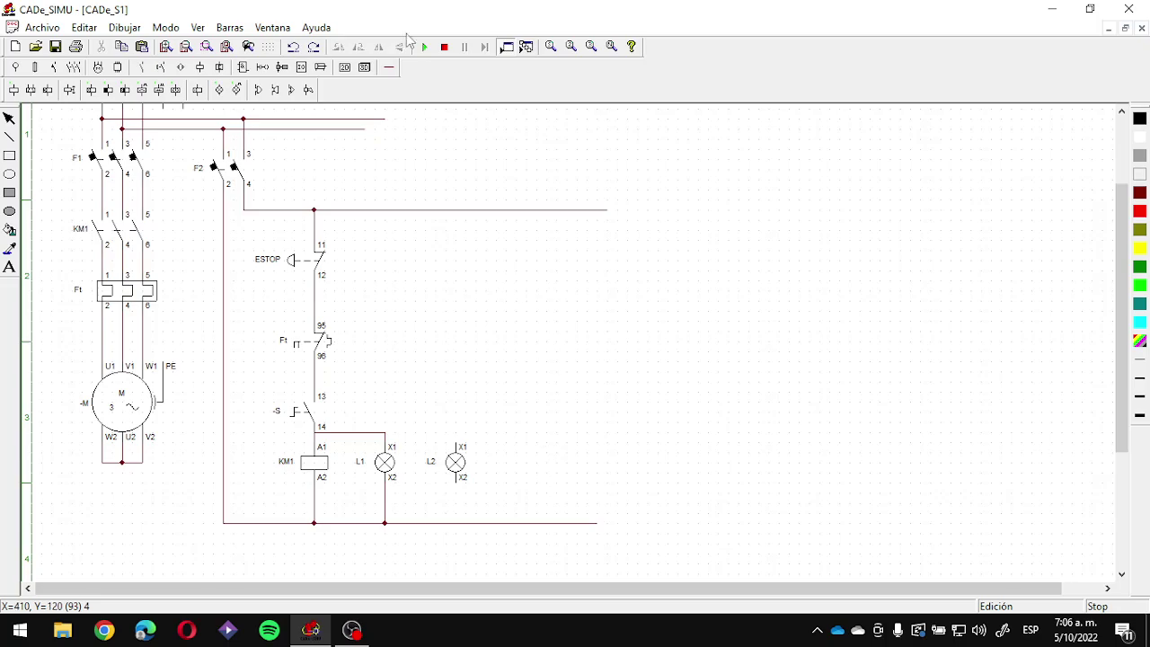
left_click(388, 66)
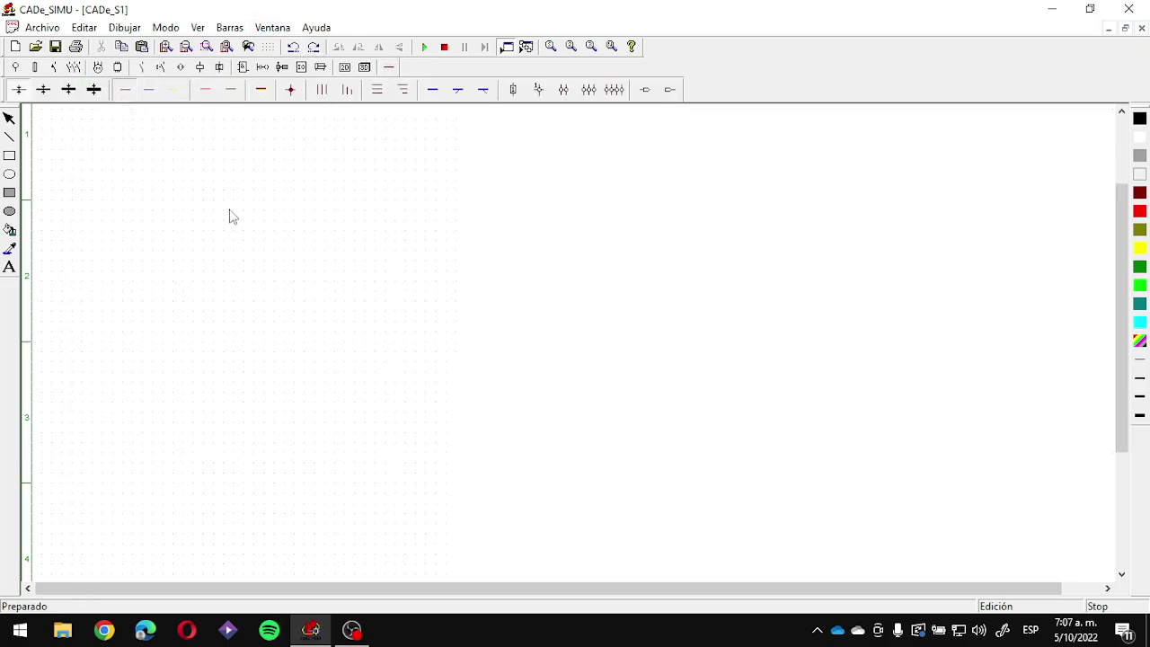
left_click_drag(455, 481, 456, 522)
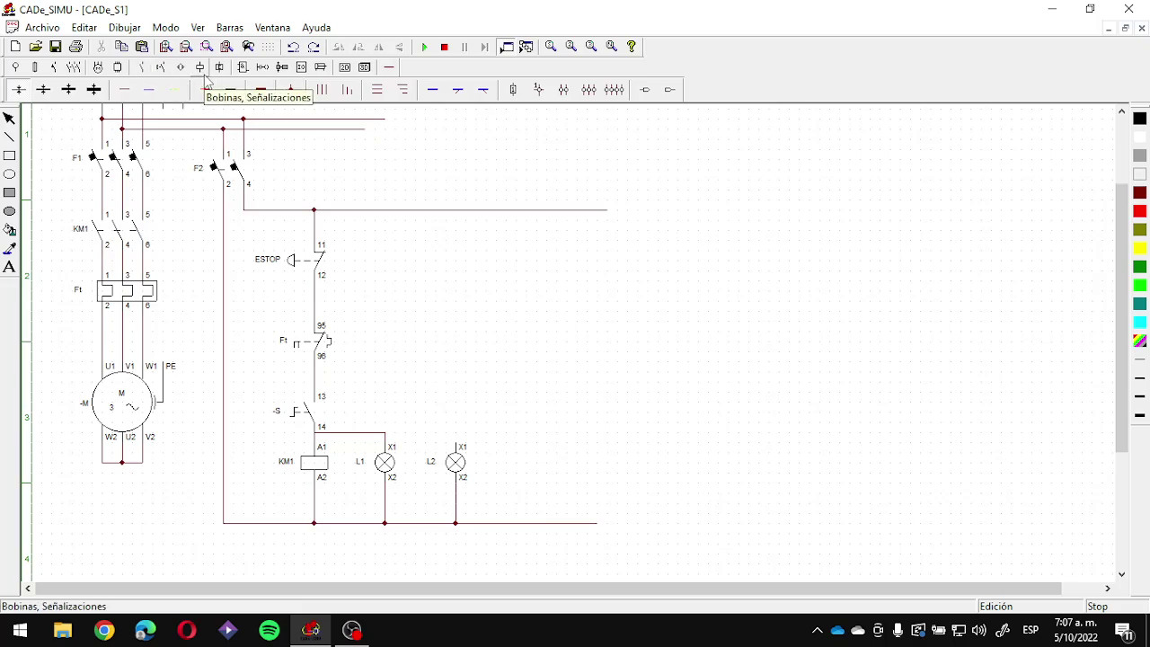
Step: Place a normally open thermal relay contact with terminals 97 and 98 above lamp L2 and name it Ft
left_click(139, 69)
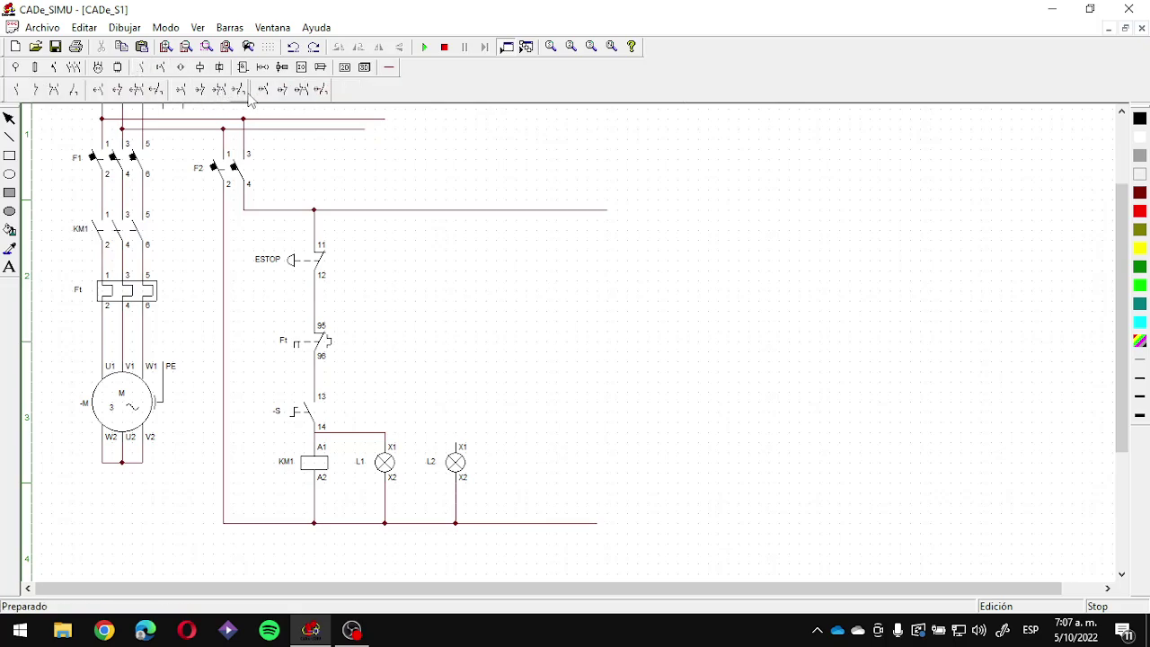
left_click(160, 69)
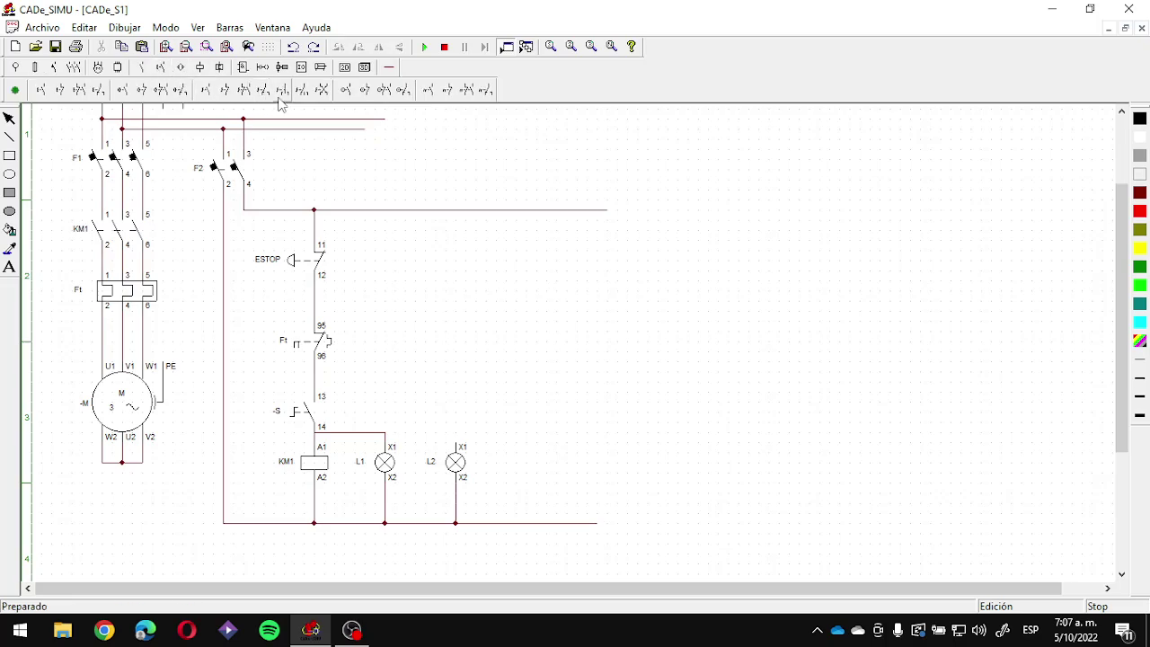
left_click(433, 92)
left_click(459, 329)
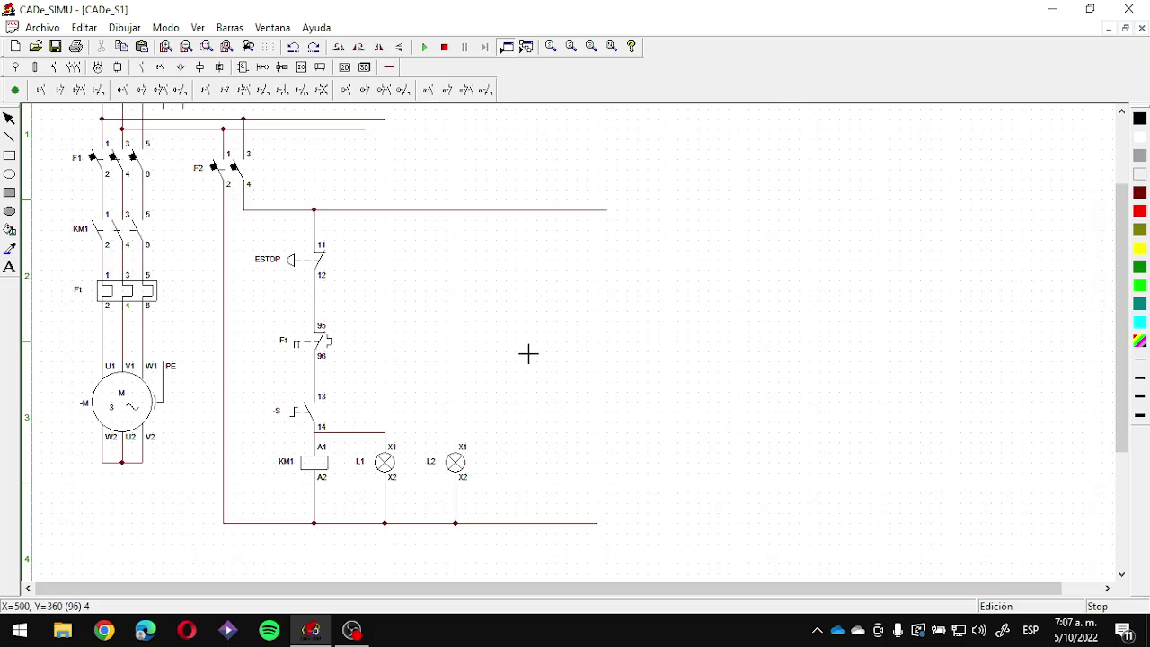
left_click(423, 351)
double_click(424, 349)
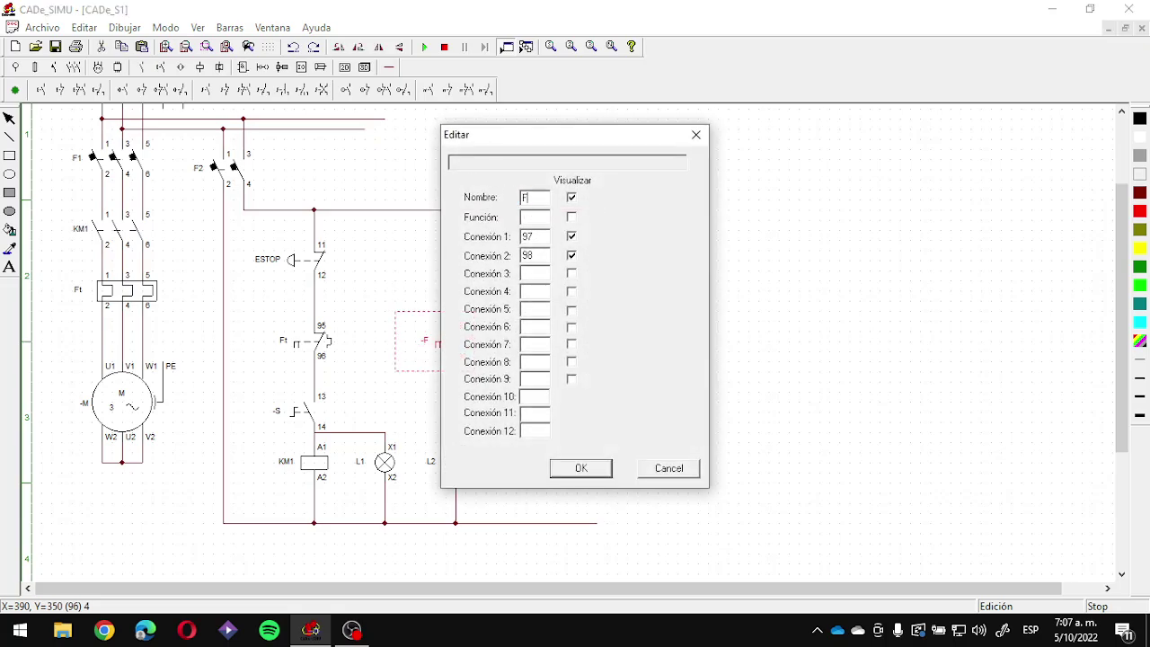
type("Ft")
key("Return")
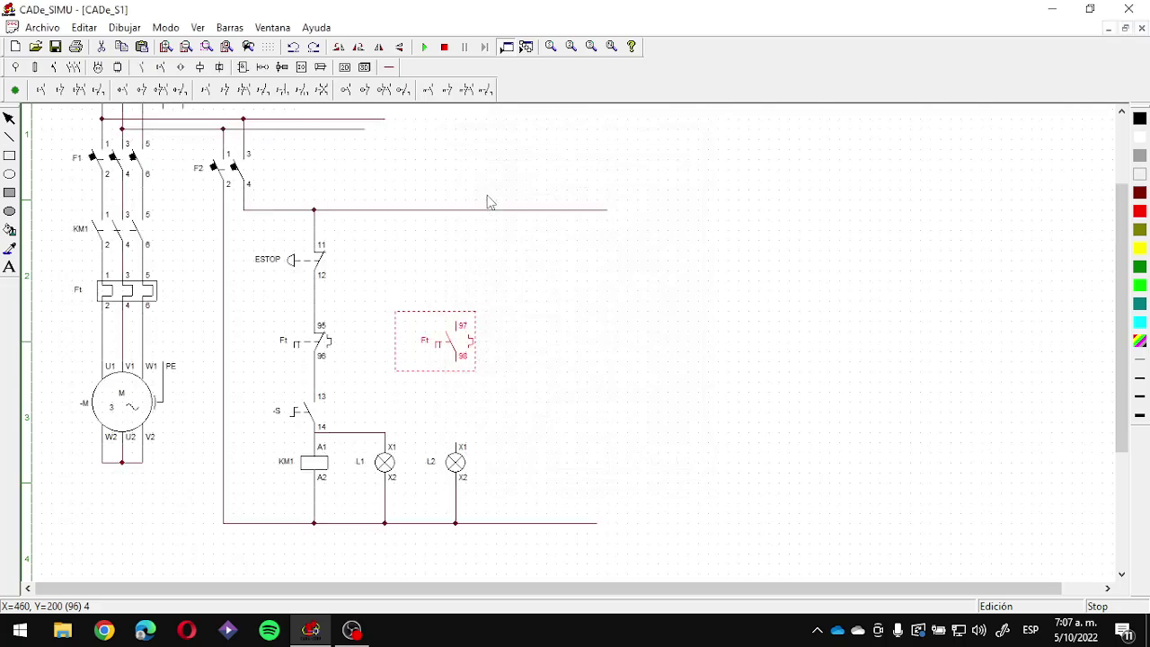
left_click(656, 412)
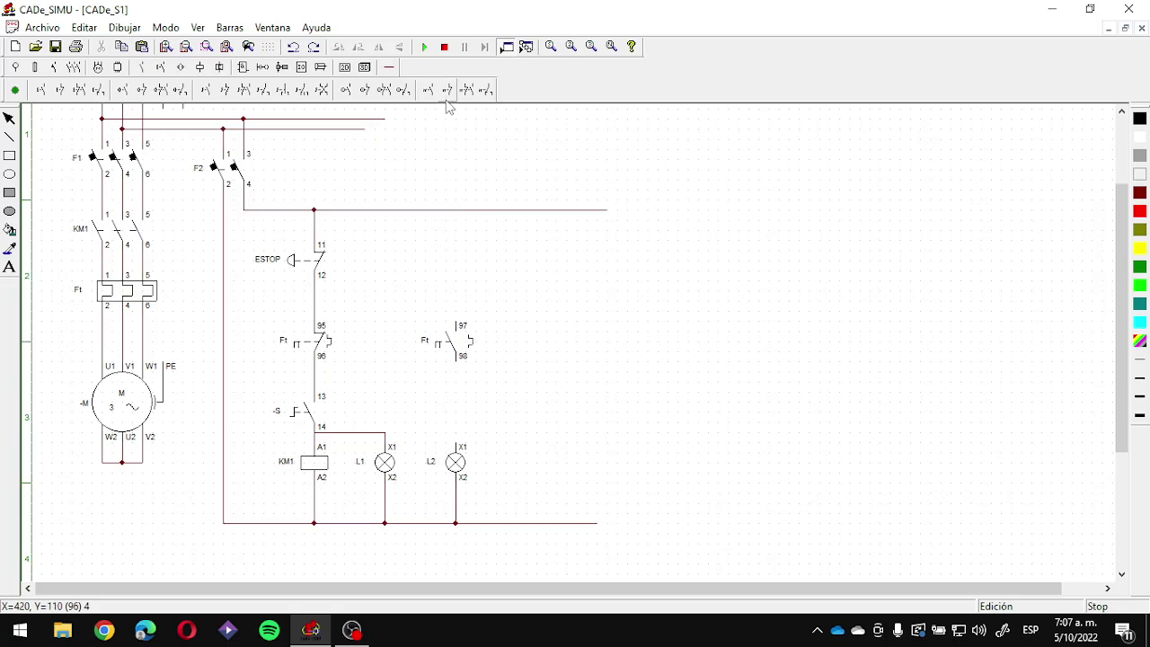
Step: Wire the 97-98 Ft contact from the upper control supply line down to terminal X1 of lamp L2
left_click(389, 67)
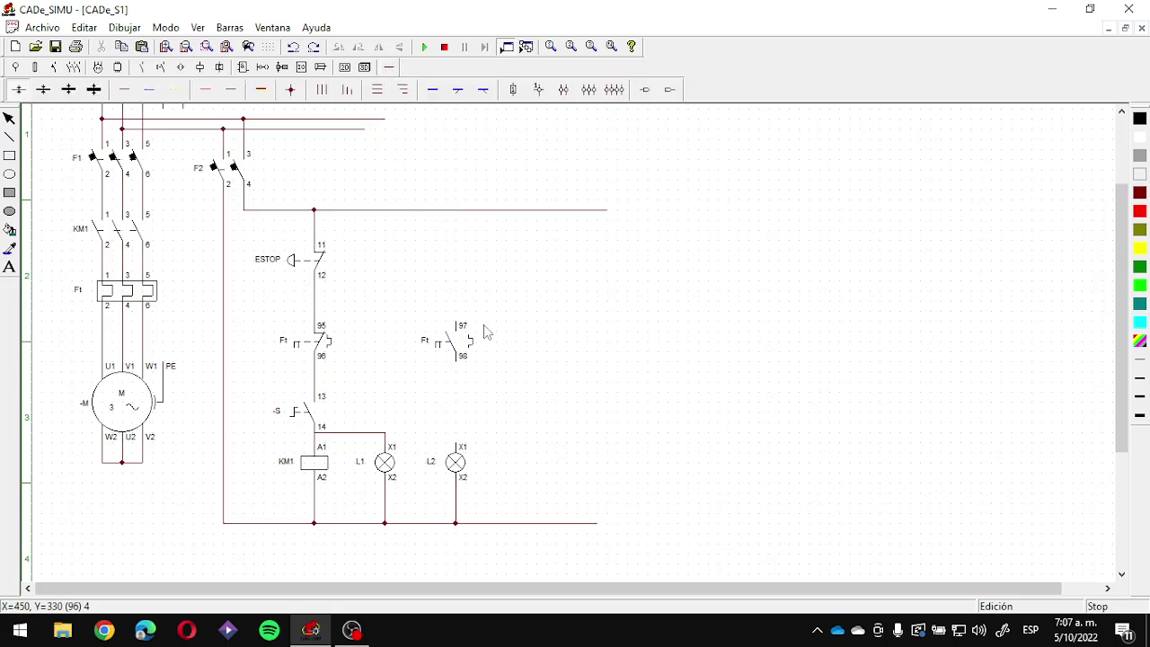
left_click(134, 88)
left_click(456, 210)
left_click(456, 357)
left_click(458, 447)
Step: Simulate with F1, F2 and switch S closed, trip thermal relay Ft to check lamps L1 and L2, and stop the simulation
left_click(424, 46)
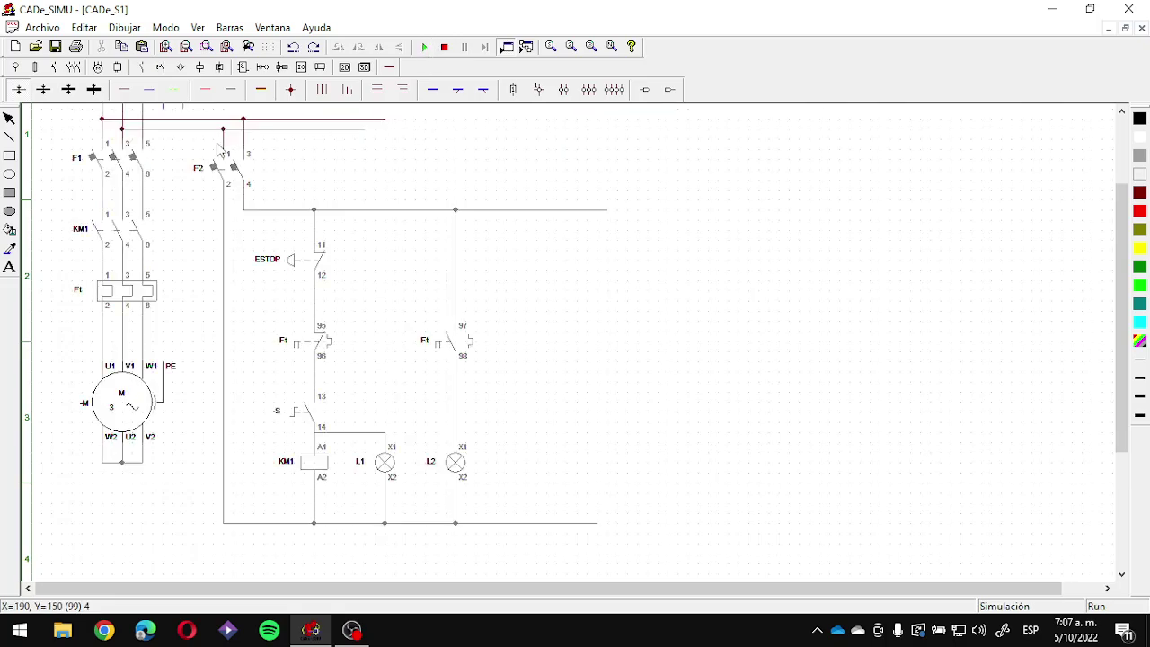
left_click(144, 169)
left_click(226, 178)
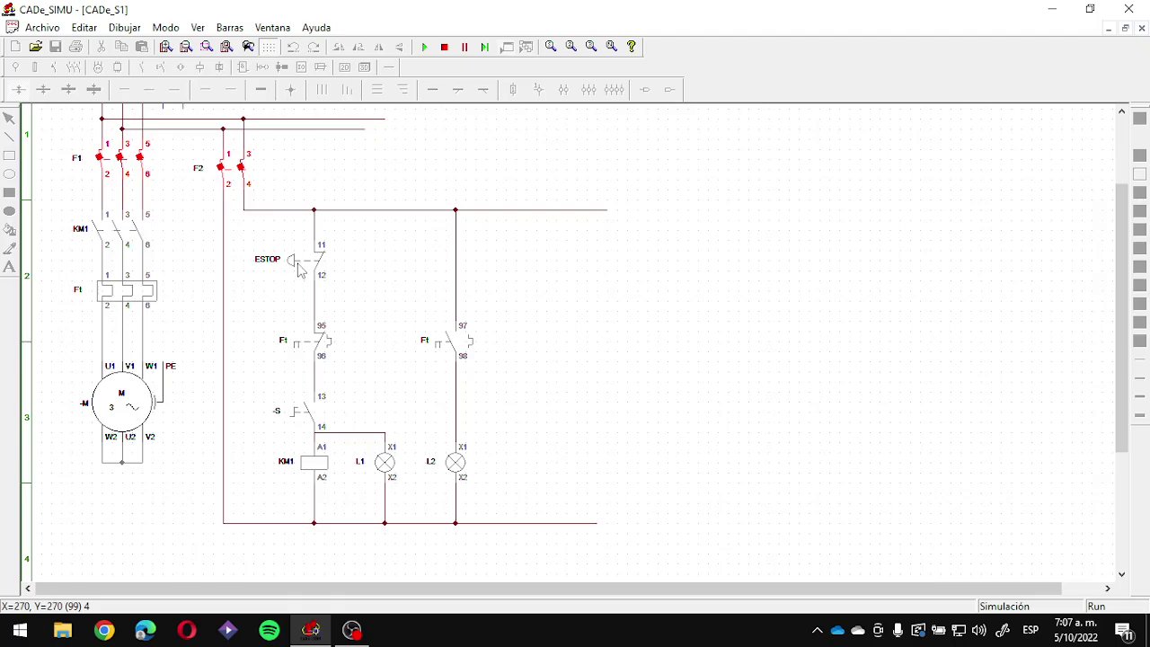
left_click(320, 426)
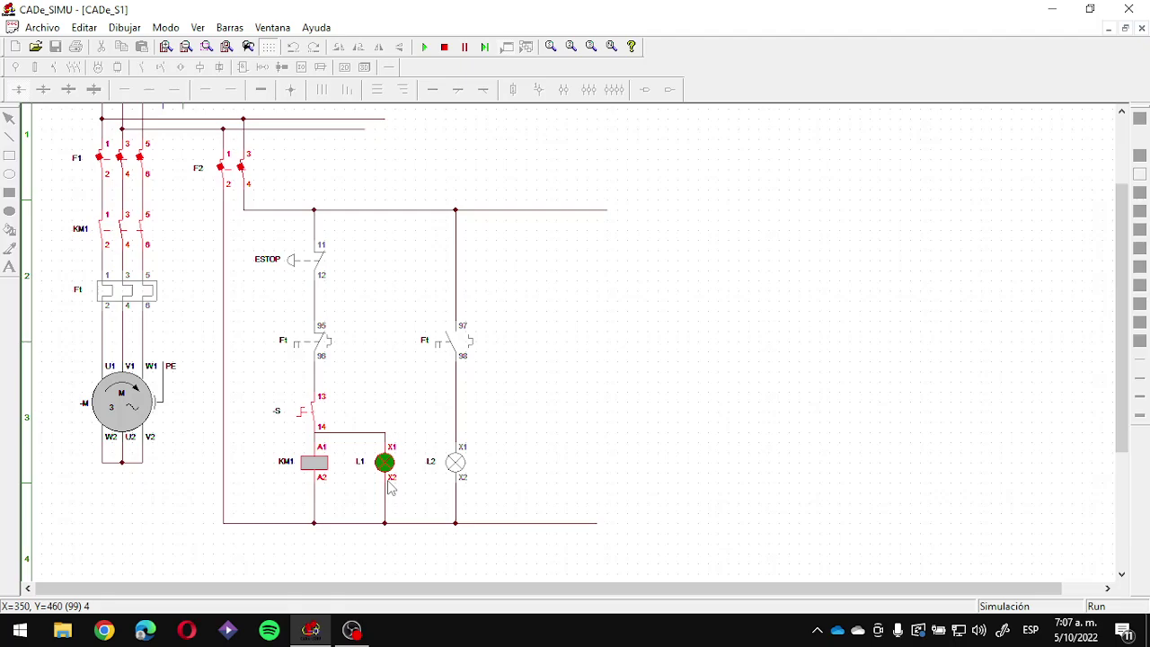
left_click(134, 305)
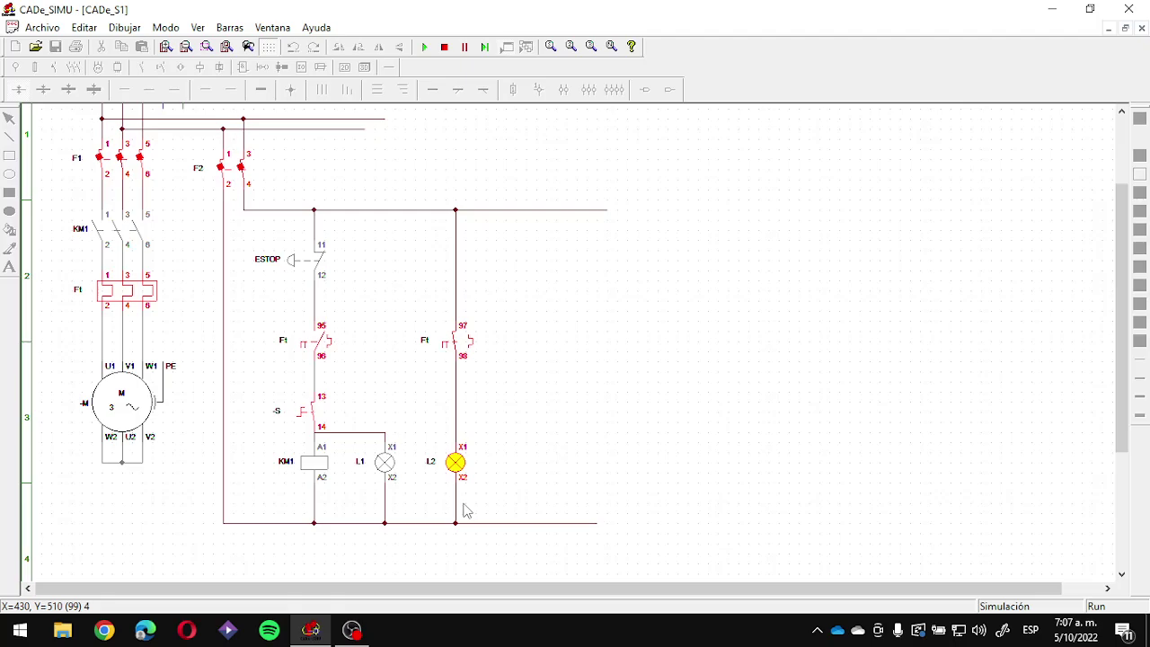
left_click(444, 47)
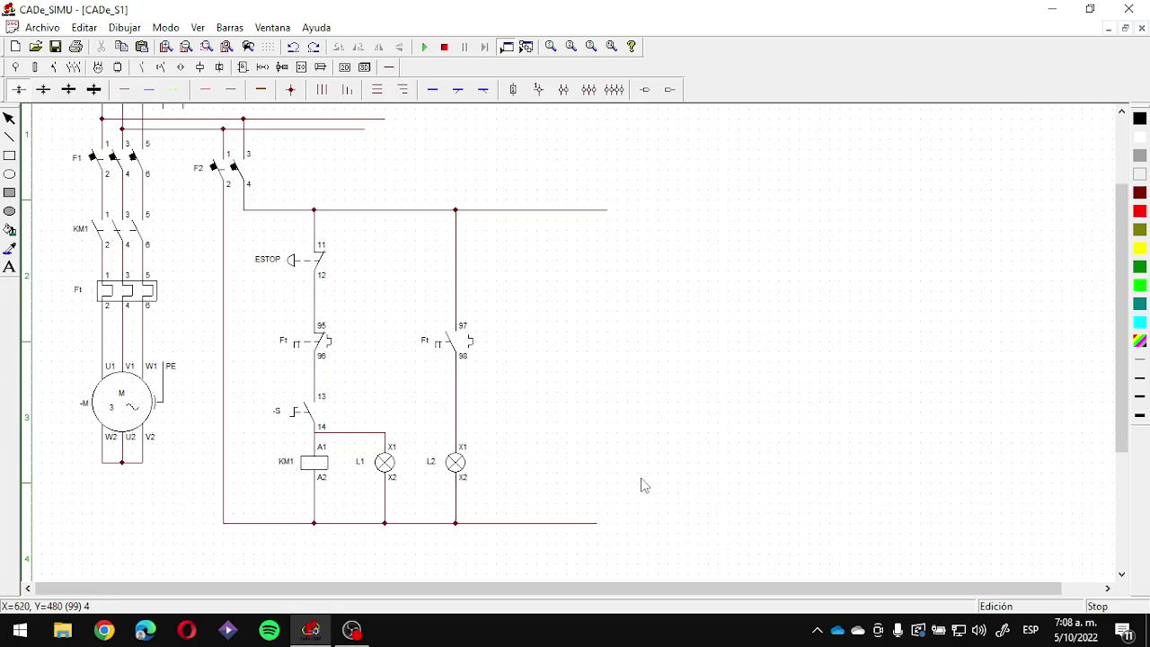
Step: Replace maintained switch S above coil KM1 with a normally open pushbutton, terminals 13 and 14, named START
scroll(513, 455, "up", 1)
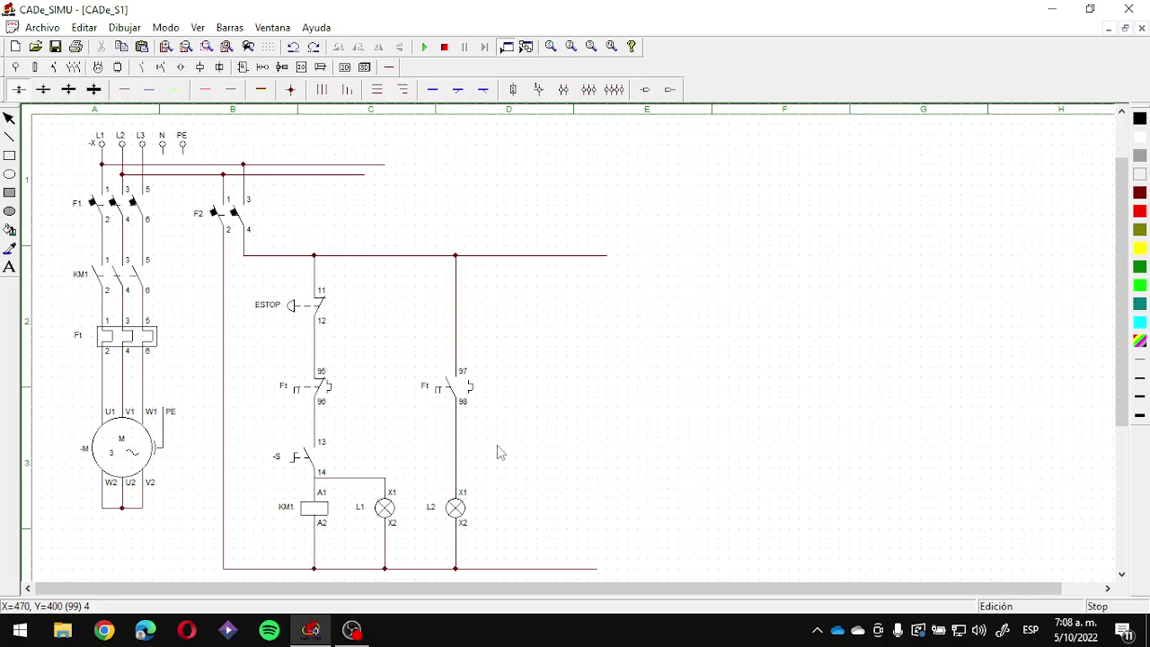
left_click(315, 462)
key("Delete")
left_click(159, 68)
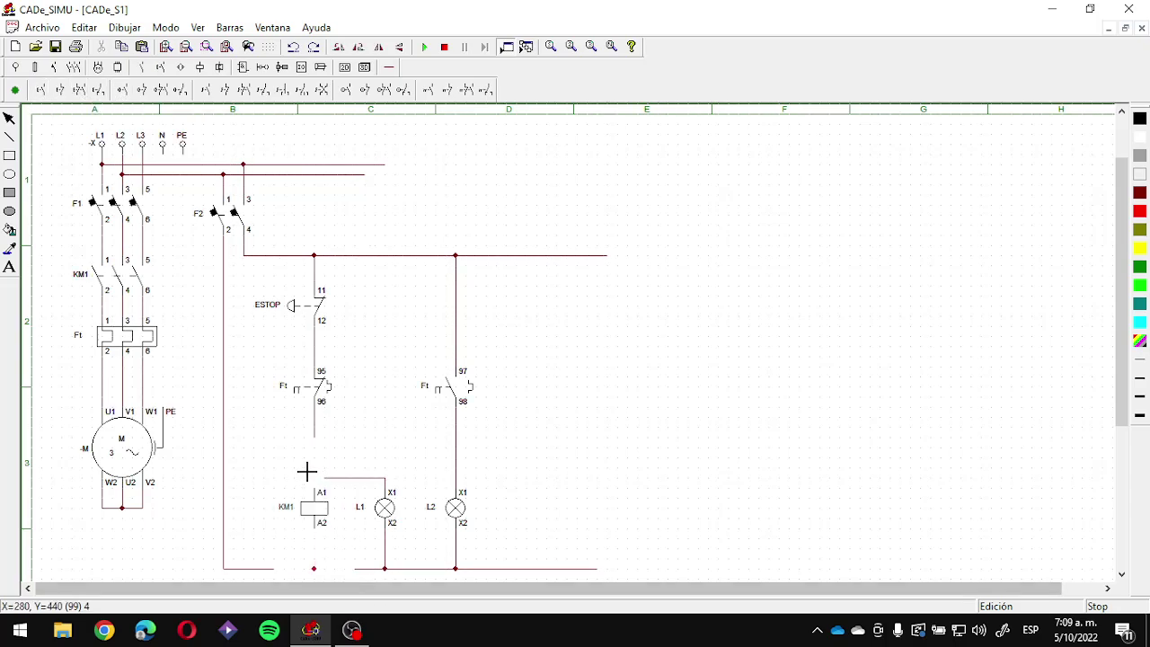
left_click(319, 438)
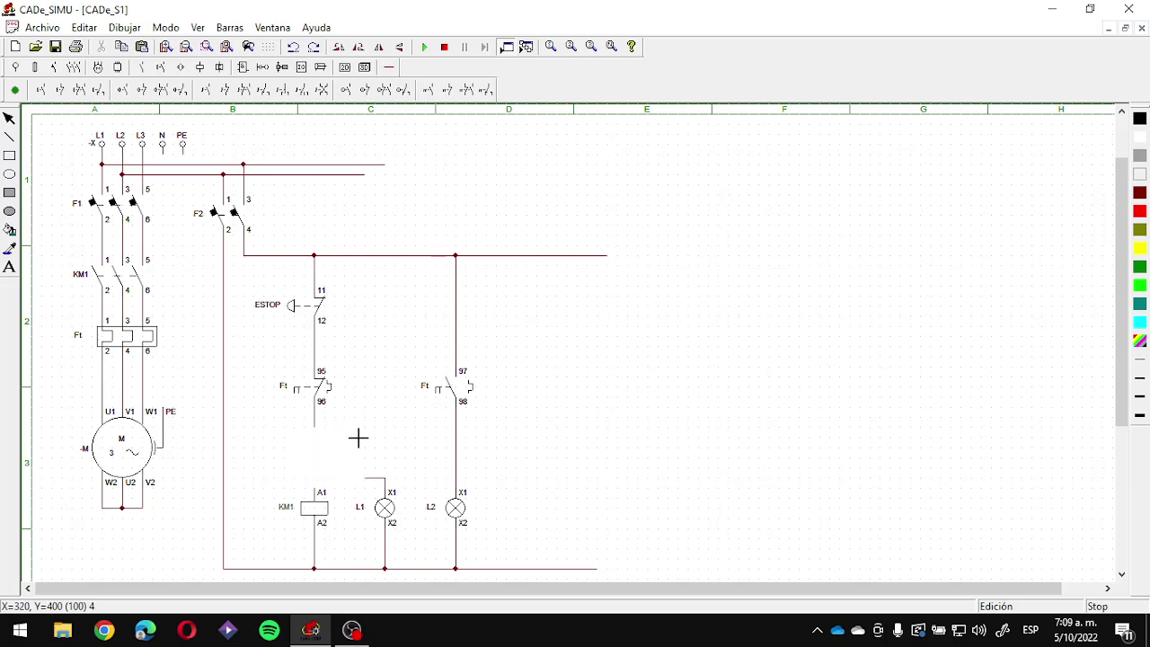
double_click(296, 459)
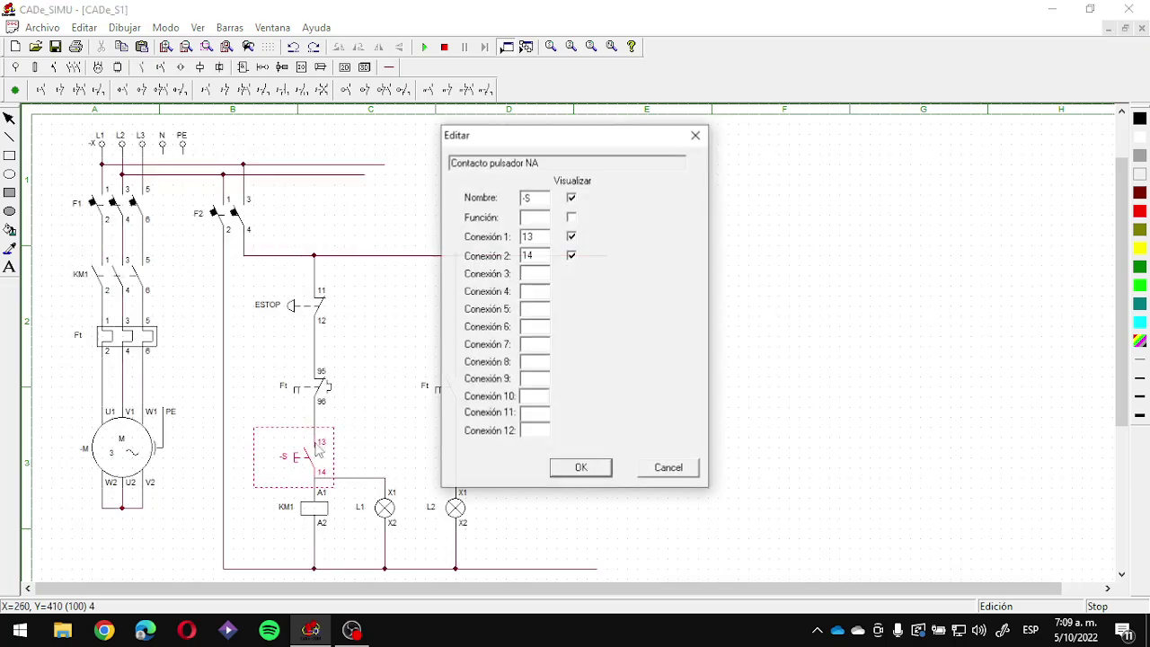
type("STAR")
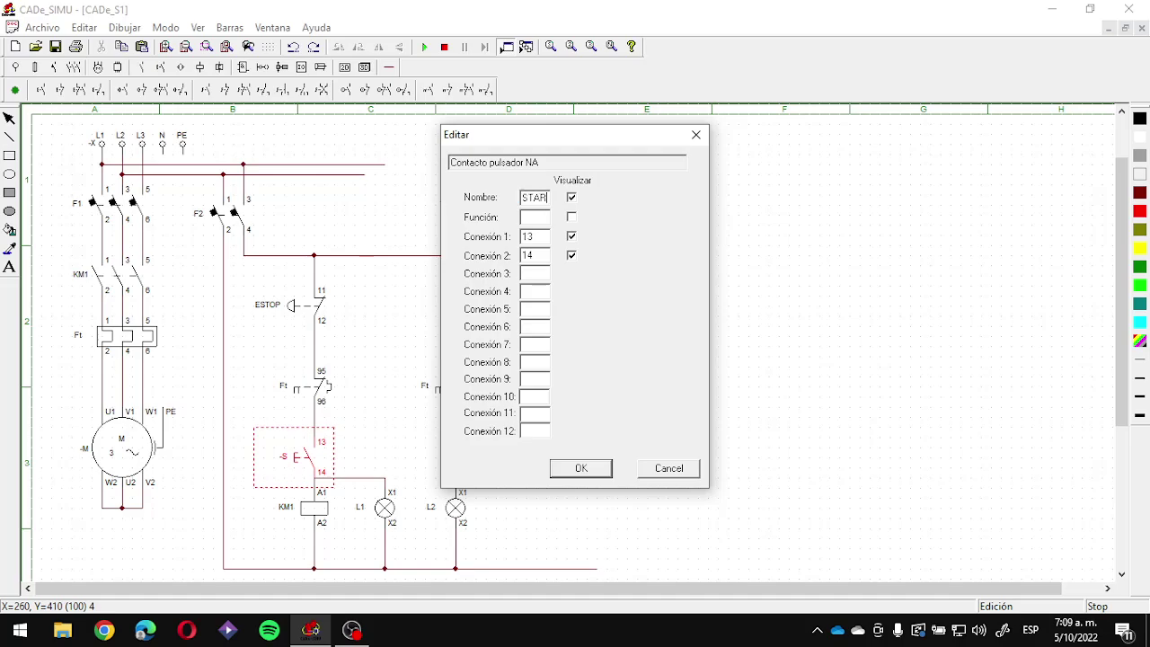
type("T")
key("Return")
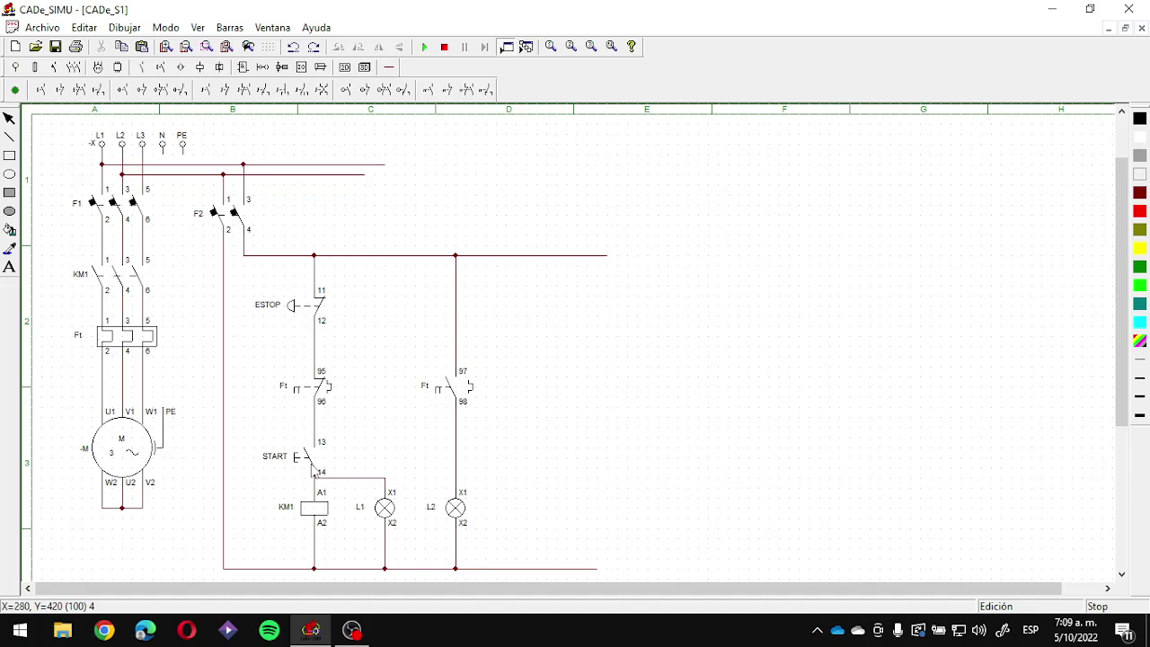
Step: Simulate with F1 and F2 closed and operate the START pushbutton to check the response of KM1, the motor and lamp L1
left_click(427, 47)
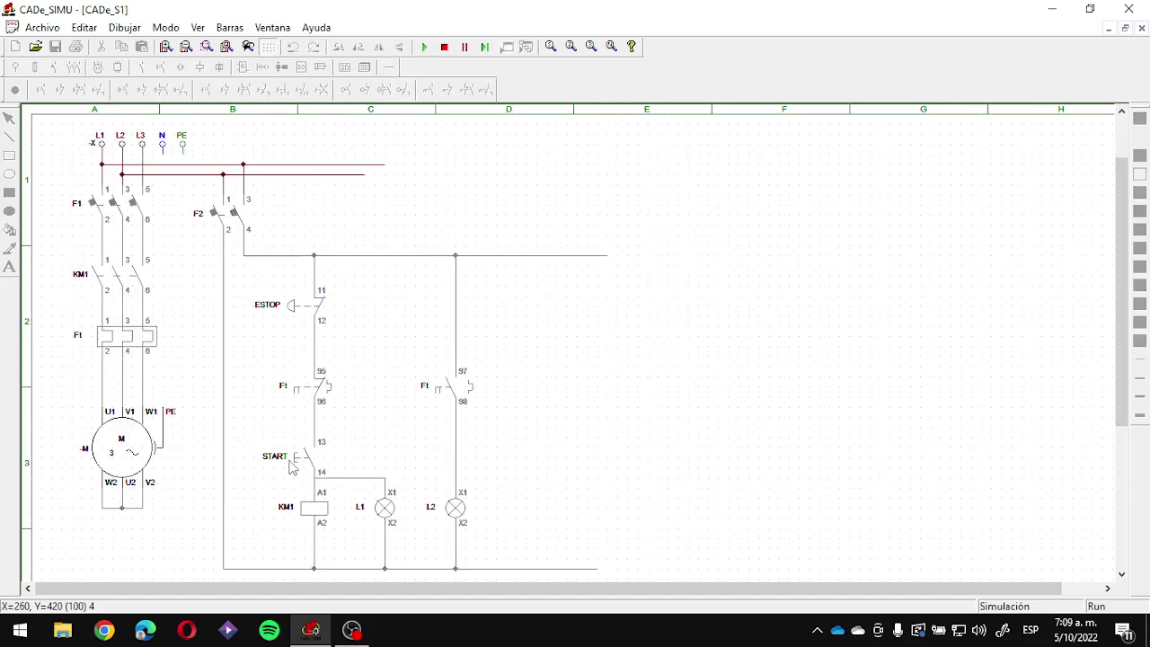
left_click(225, 216)
left_click(134, 205)
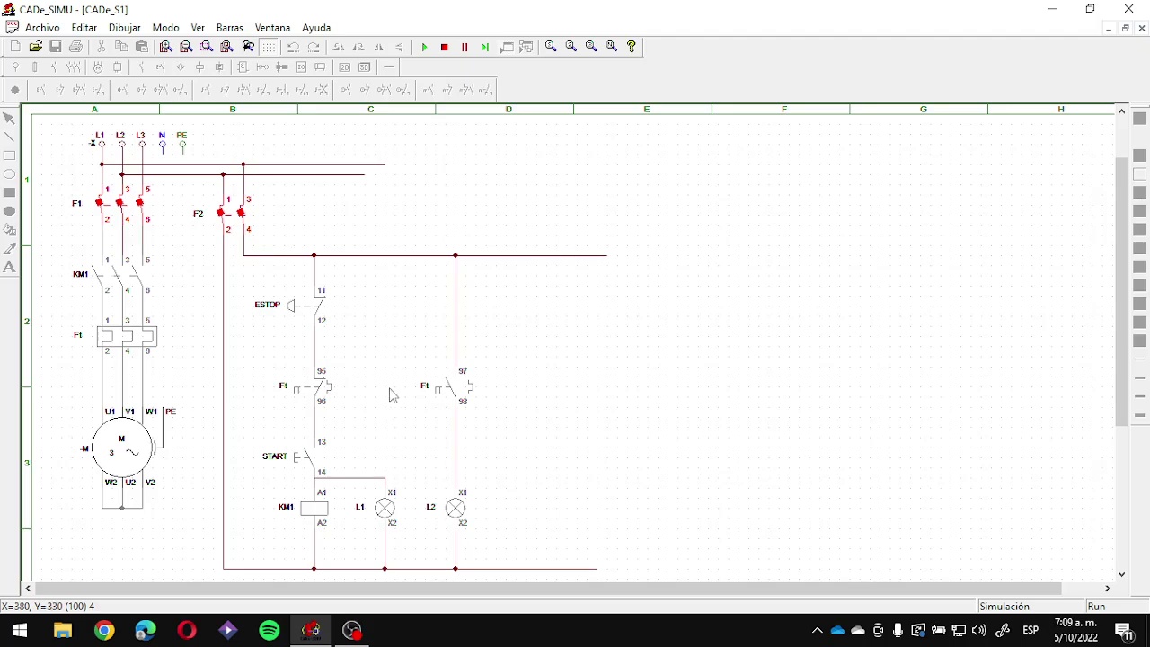
left_click(314, 461)
left_click(308, 459)
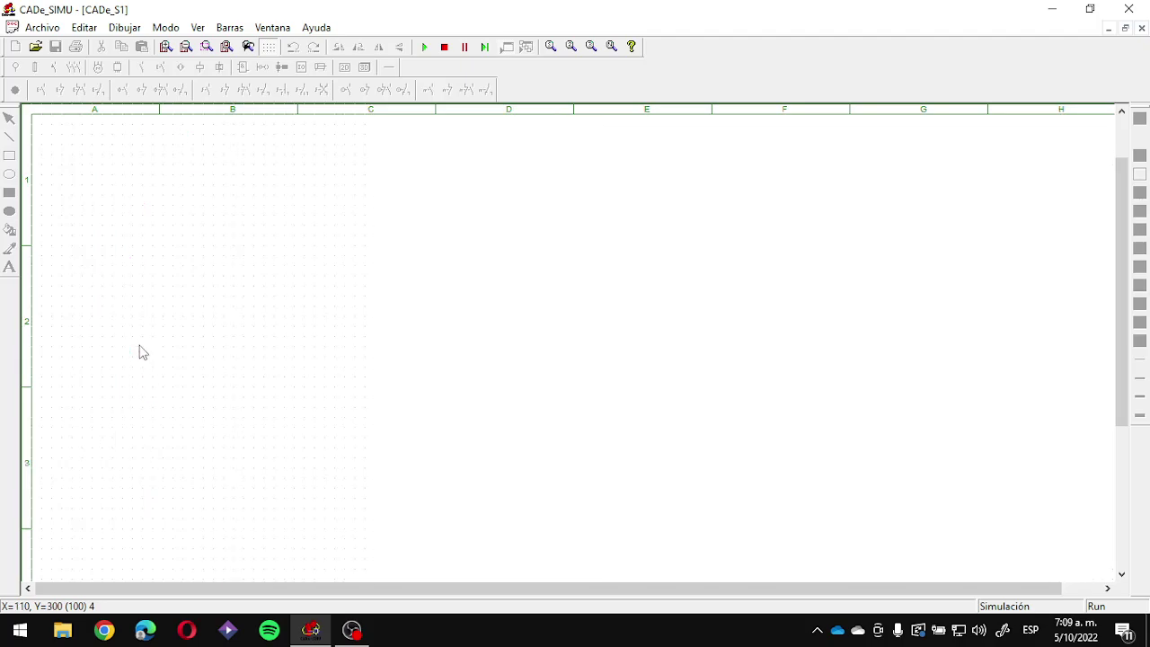
Step: Trip and reset thermal relay Ft in the running simulation to check lamp L2, and open breakers F2 and F1
left_click(140, 346)
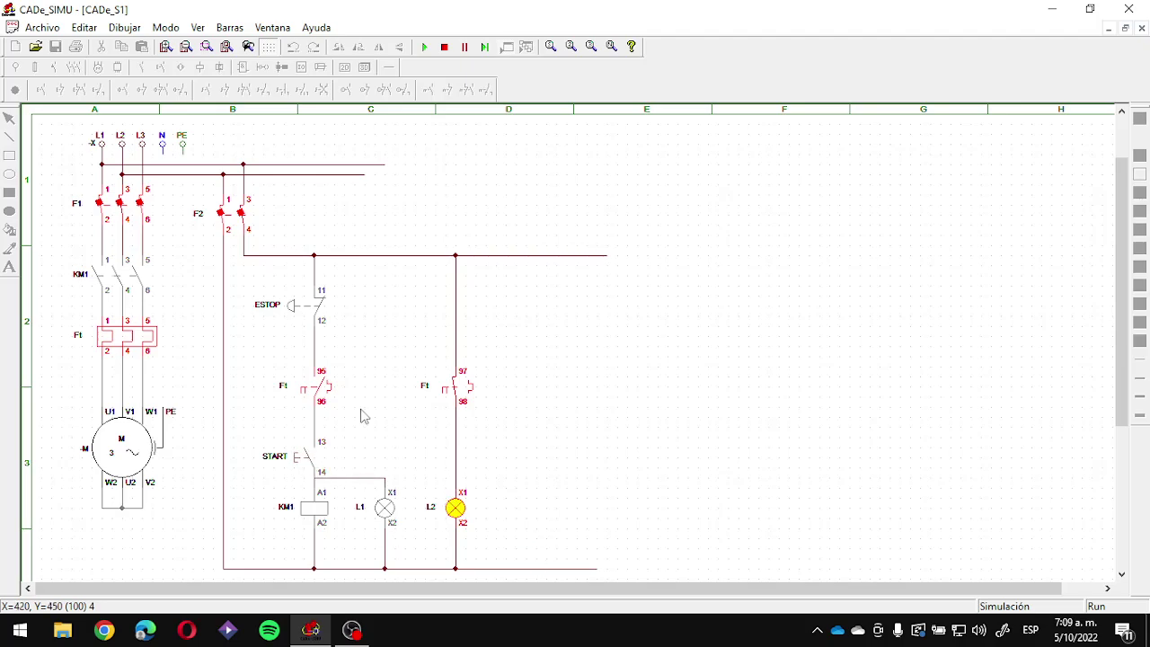
left_click(106, 339)
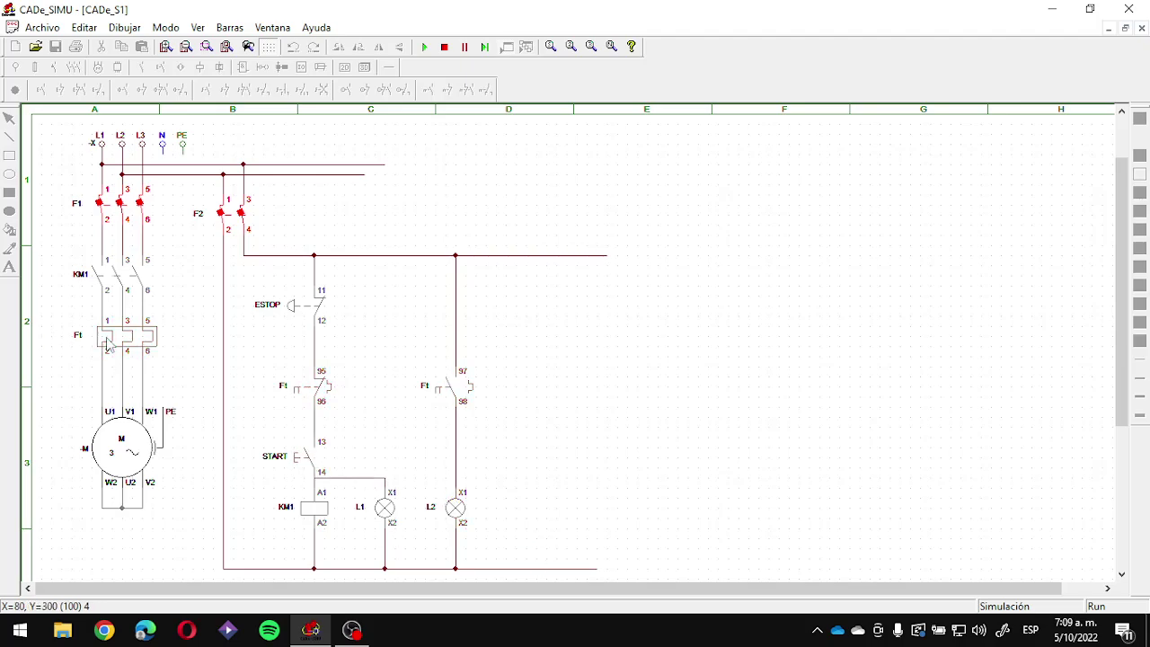
left_click(219, 215)
left_click(130, 202)
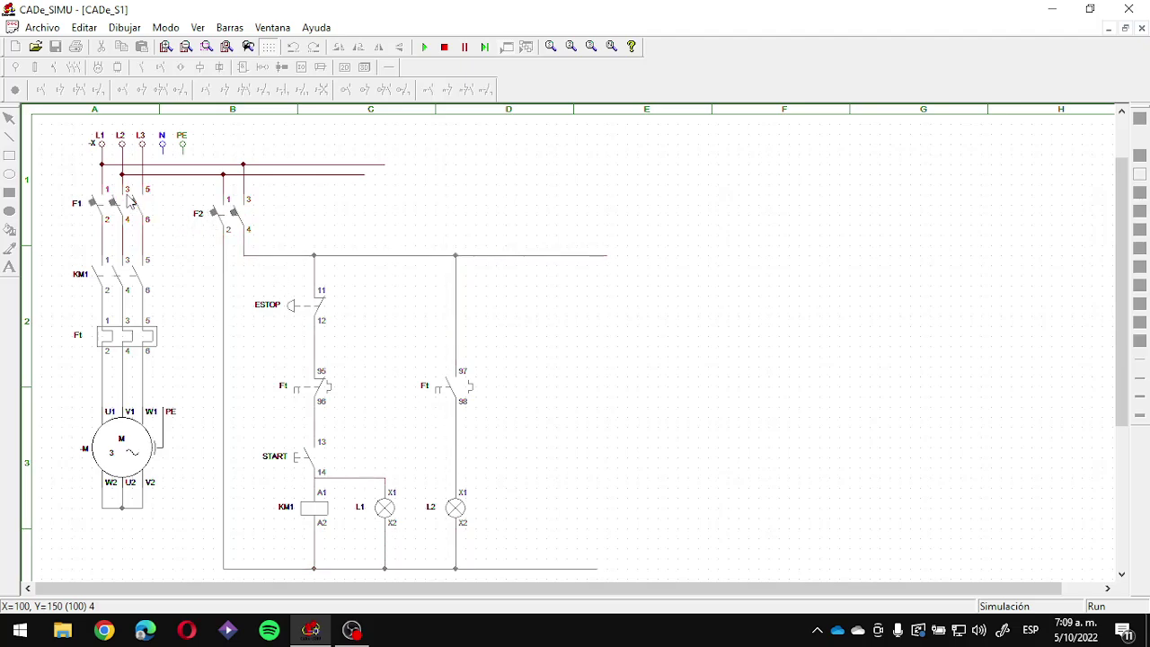